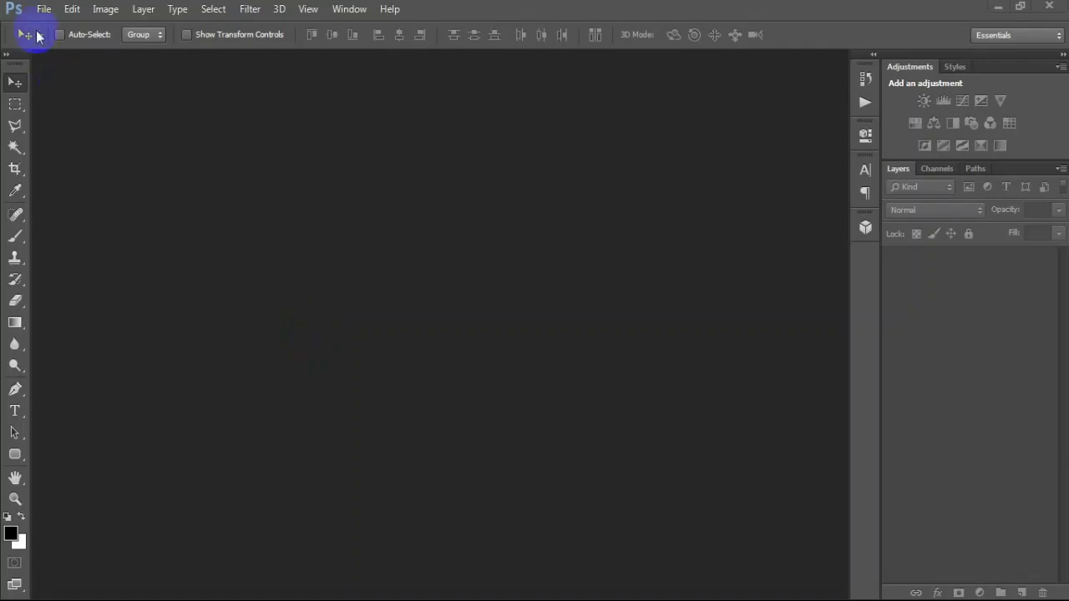
Create a new 2400 × 3300 px document at 300 ppi in CMYK Color mode
{"action": "left_click", "coordinate": [43, 9]}
{"action": "left_click", "coordinate": [51, 29]}
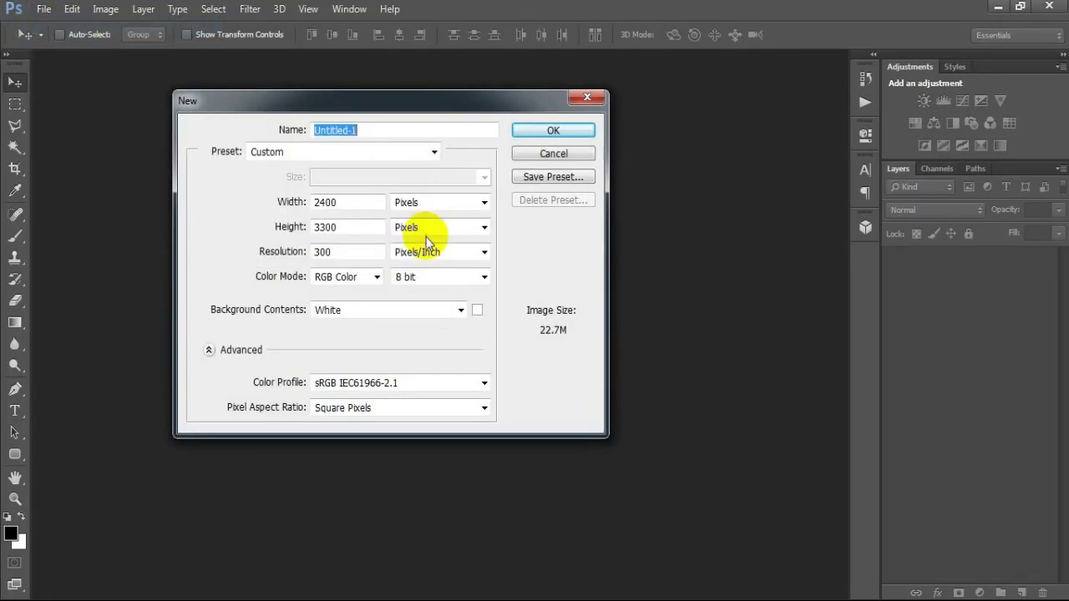
{"action": "key", "text": "Tab"}
{"action": "key", "text": "Tab"}
{"action": "key", "text": "Tab"}
{"action": "left_click", "coordinate": [377, 276]}
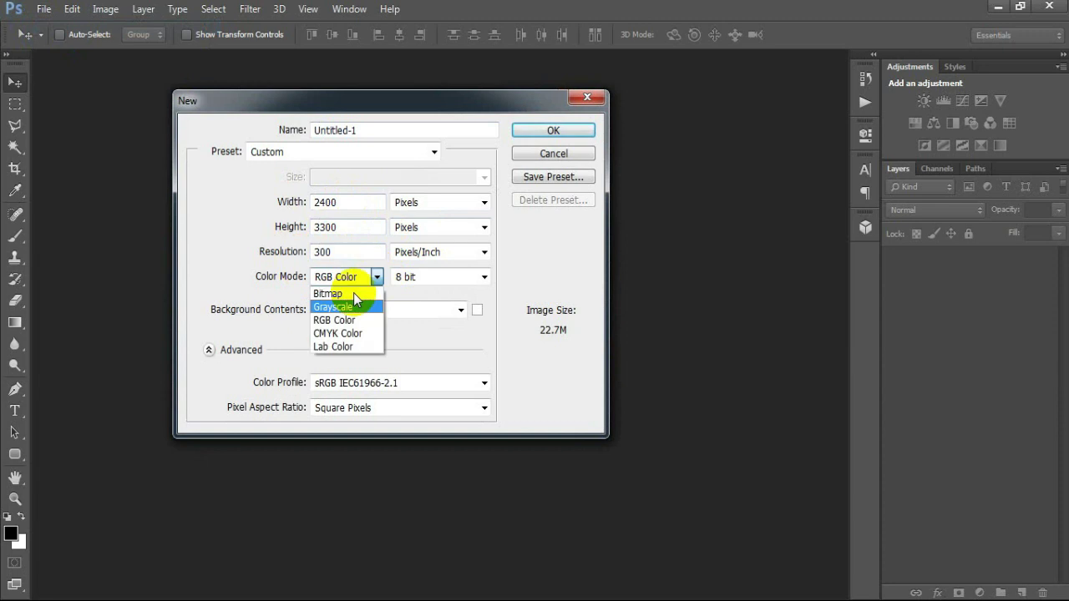
{"action": "left_click", "coordinate": [334, 334]}
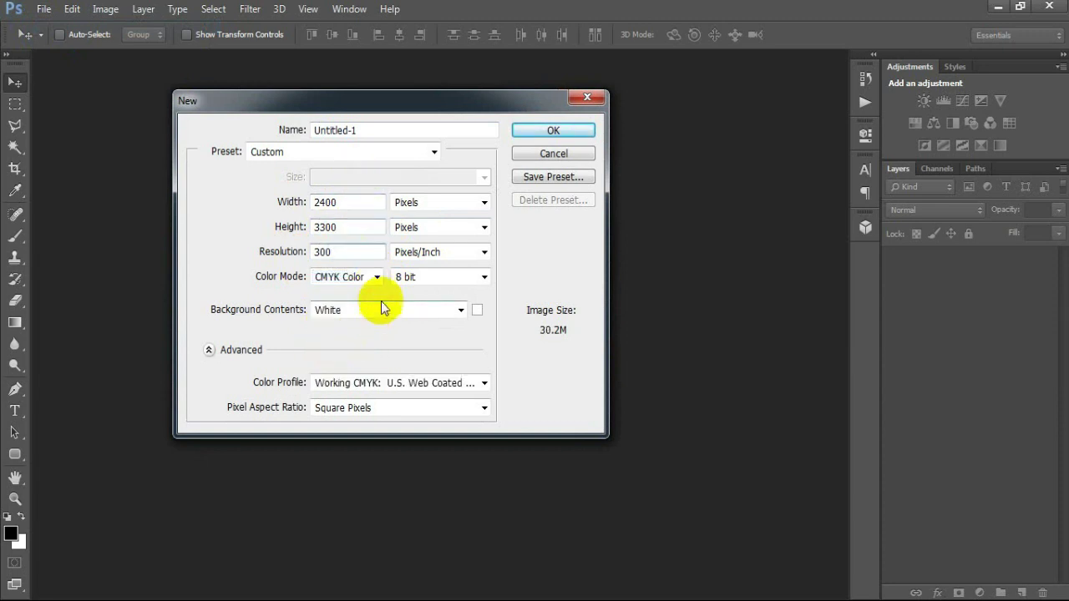
{"action": "left_click", "coordinate": [553, 130]}
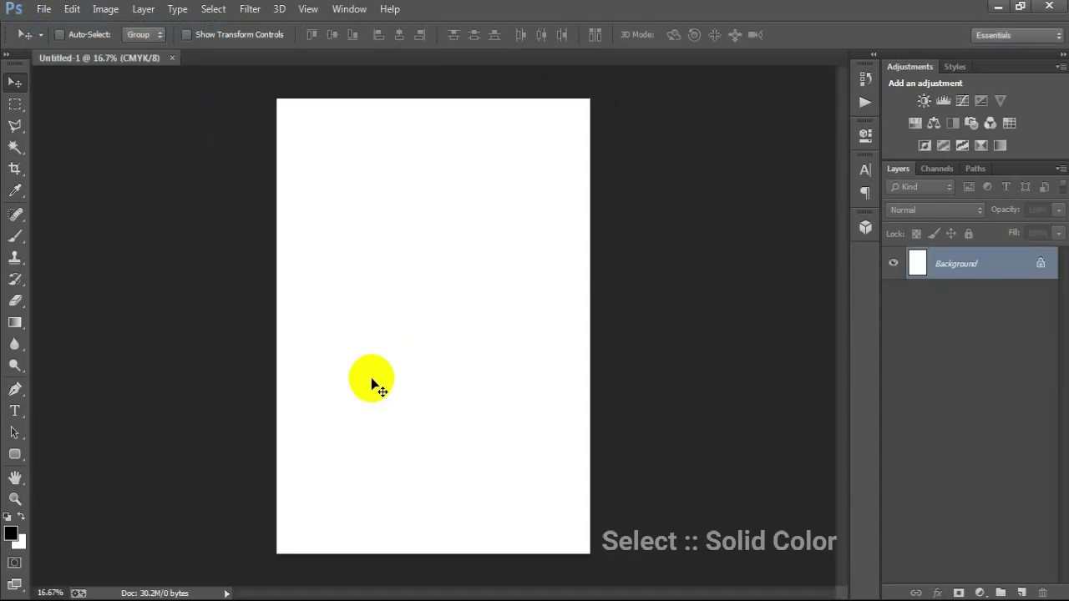
Add a #484848 dark grey Color Fill layer with an empty Layer 1 above it
{"action": "left_click", "coordinate": [980, 593]}
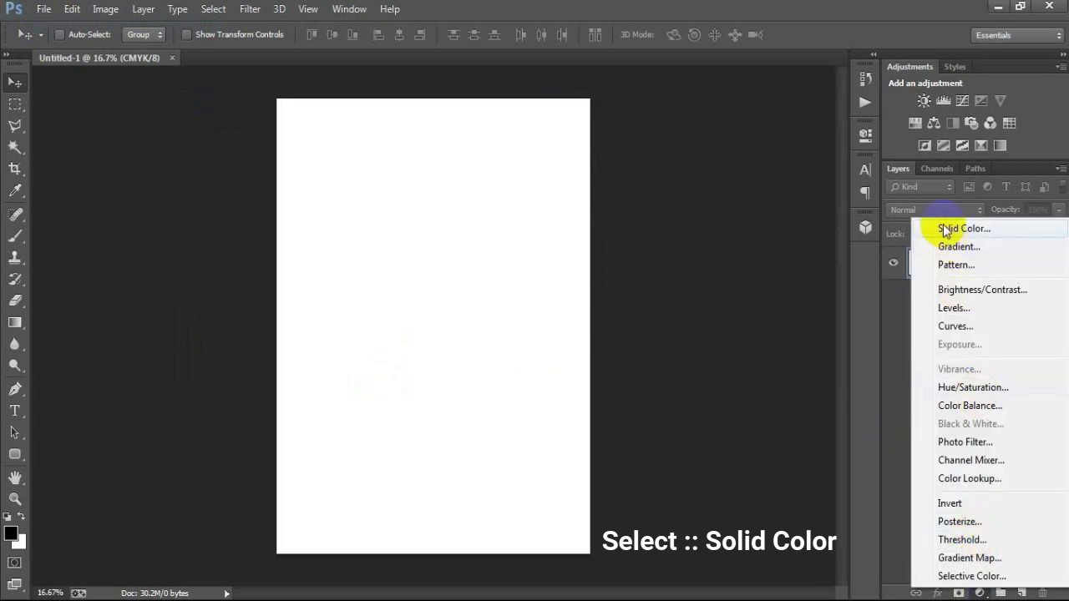
{"action": "left_click", "coordinate": [946, 232]}
{"action": "left_click_drag", "start_coordinate": [520, 310], "coordinate": [338, 330]}
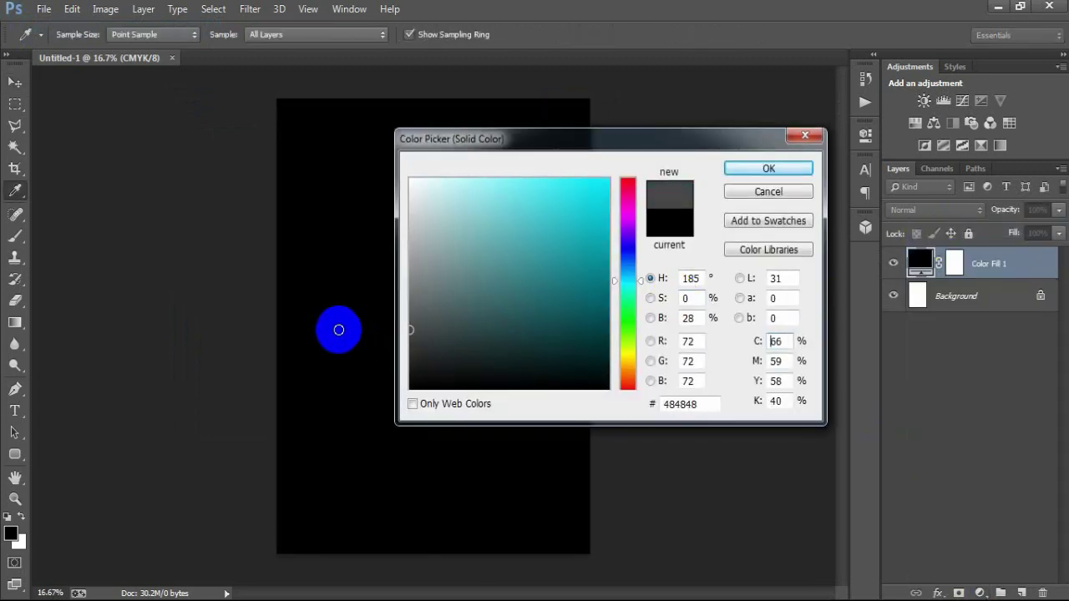
{"action": "left_click", "coordinate": [752, 170]}
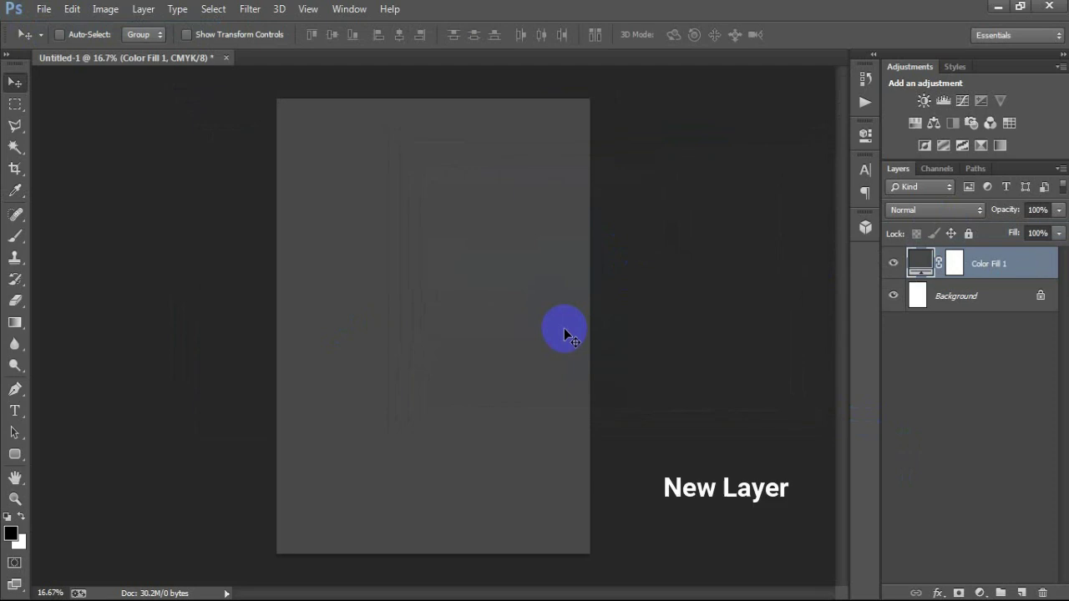
{"action": "left_click", "coordinate": [1020, 593]}
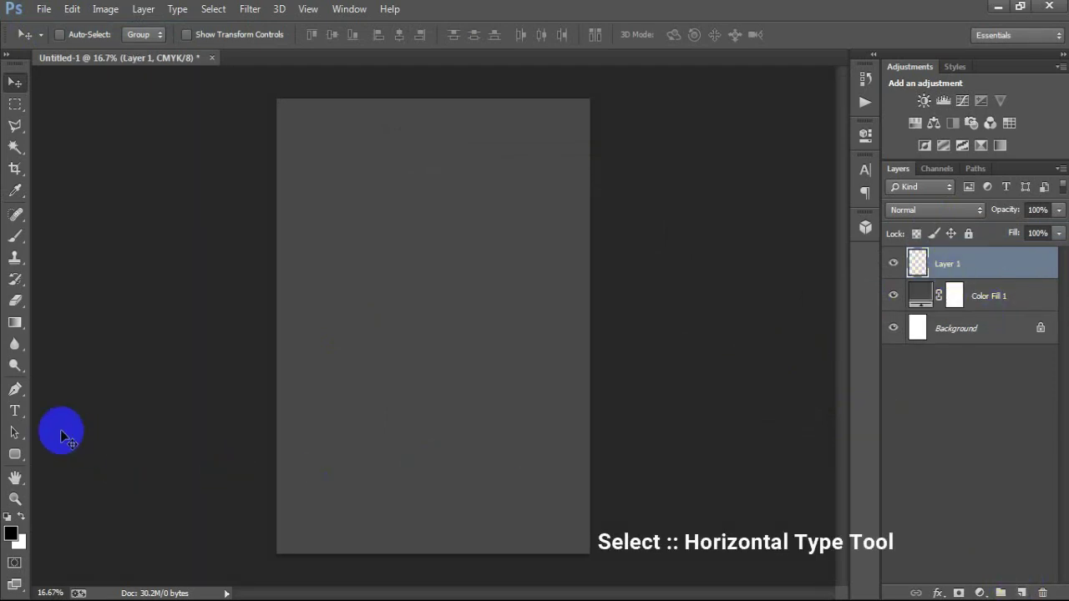
Type the heading JUST A GIRL and move it near the top of the canvas
{"action": "left_click", "coordinate": [18, 413]}
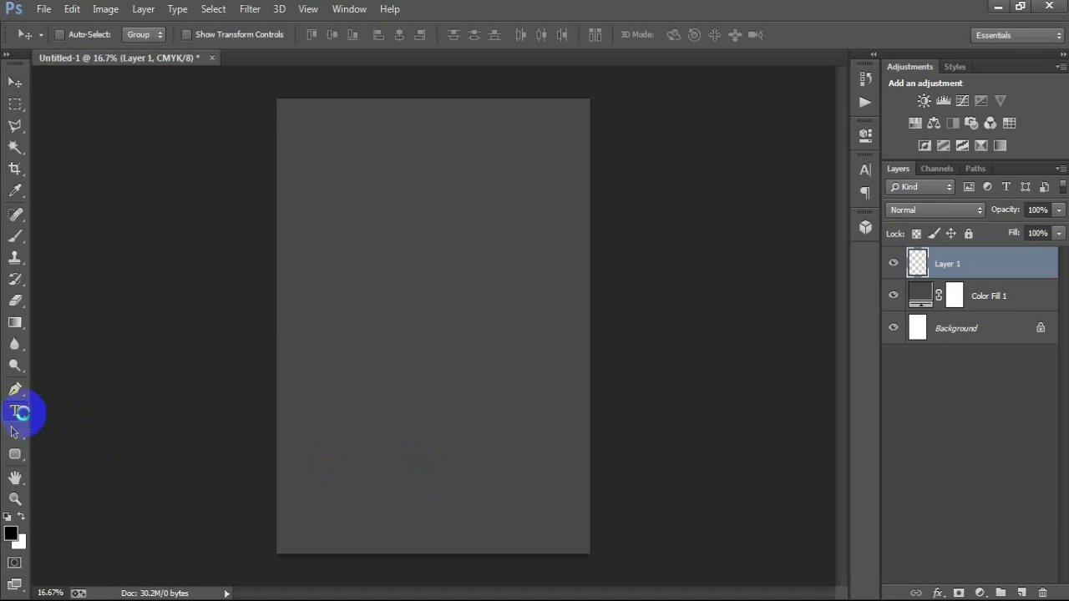
{"action": "left_click", "coordinate": [90, 407]}
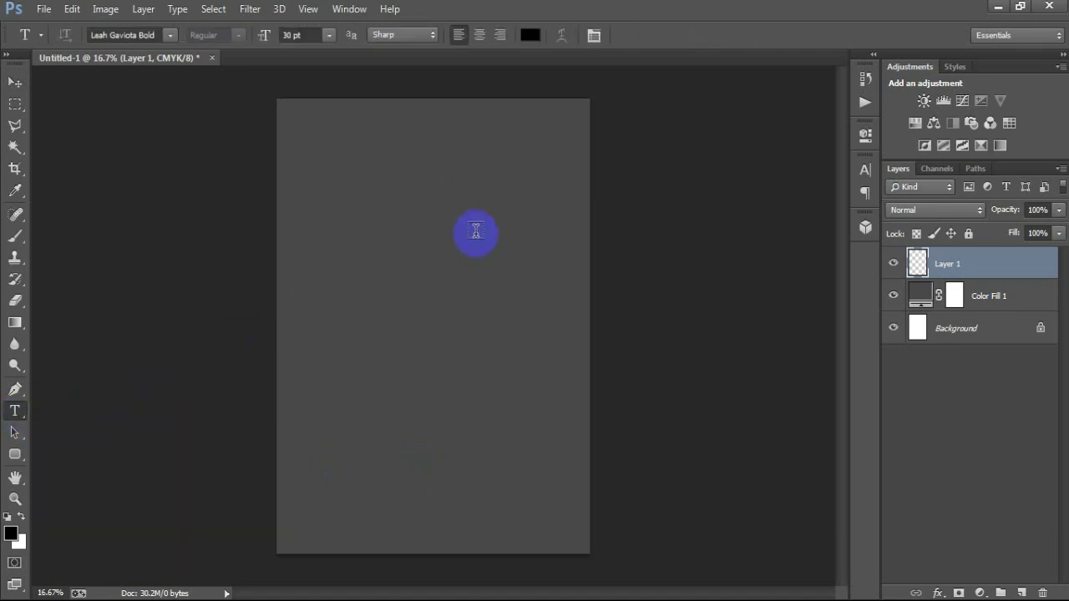
{"action": "left_click", "coordinate": [388, 200]}
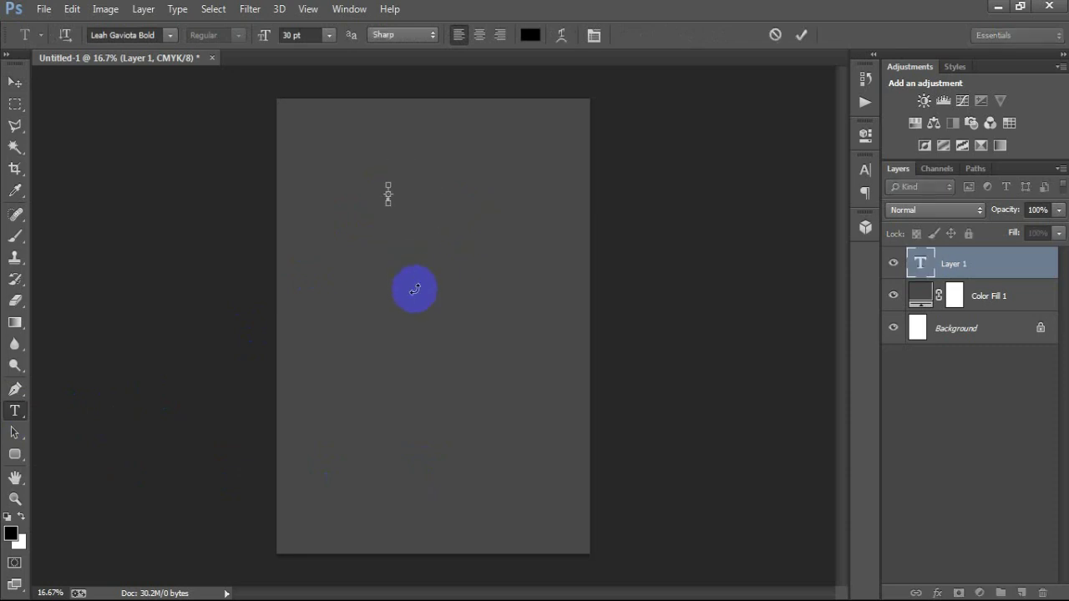
{"action": "type", "text": "JUST A GIRL"}
{"action": "left_click", "coordinate": [15, 82]}
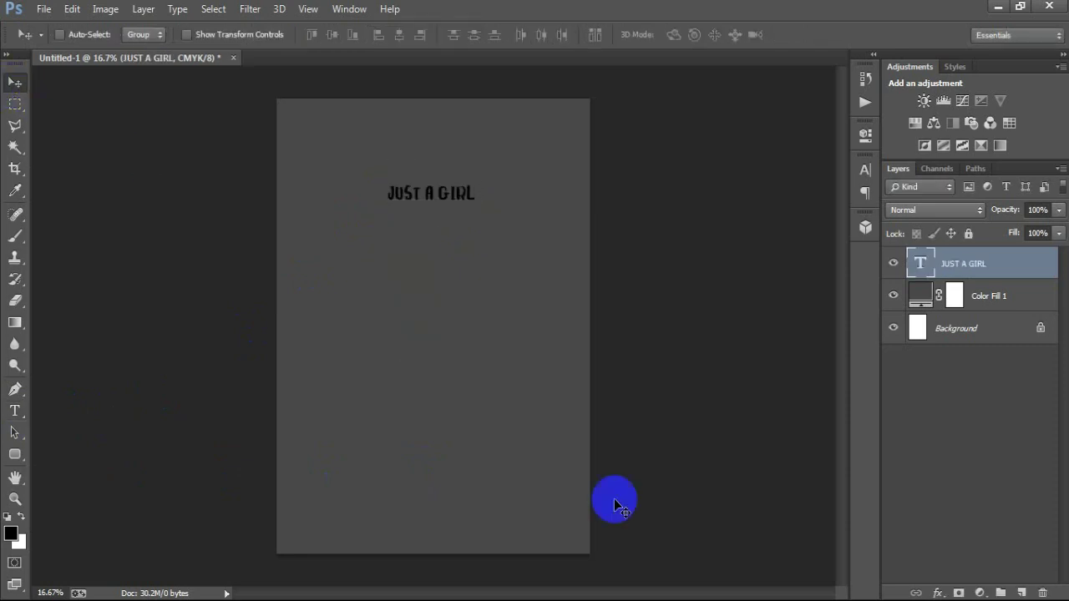
{"action": "left_click_drag", "start_coordinate": [428, 203], "coordinate": [429, 153]}
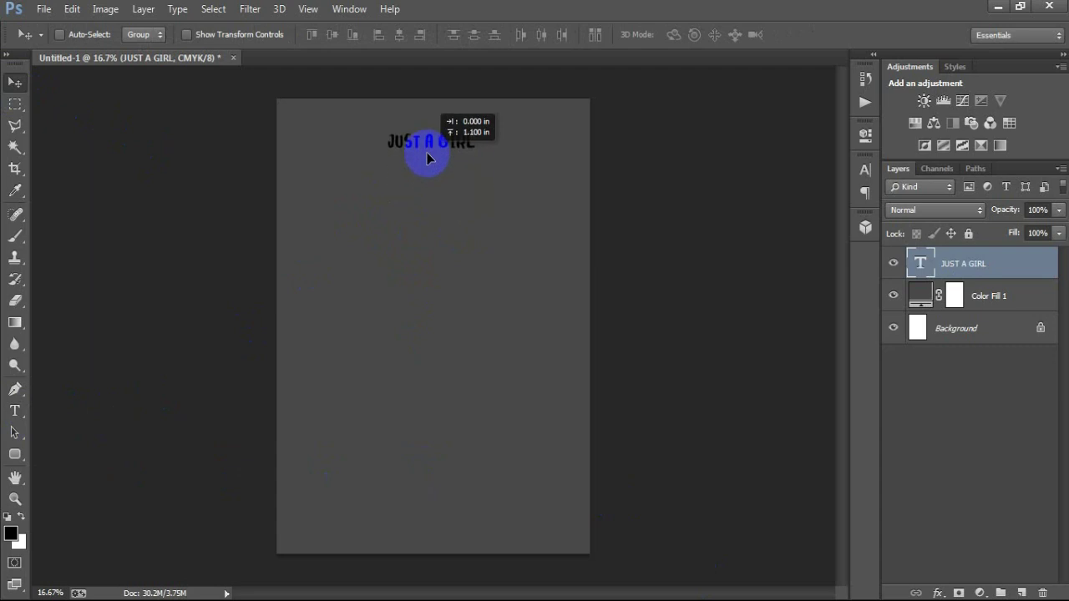
Scale JUST A GIRL up to 33.77 pt so it spans most of the canvas width
{"action": "key", "text": "ctrl+t"}
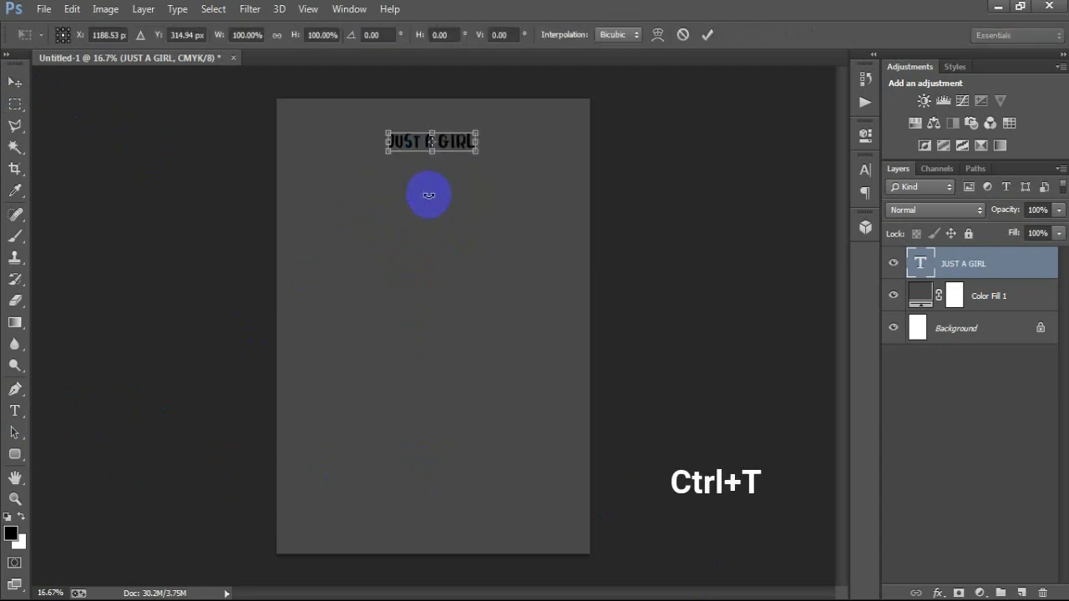
{"action": "left_click_drag", "start_coordinate": [476, 151], "coordinate": [573, 182]}
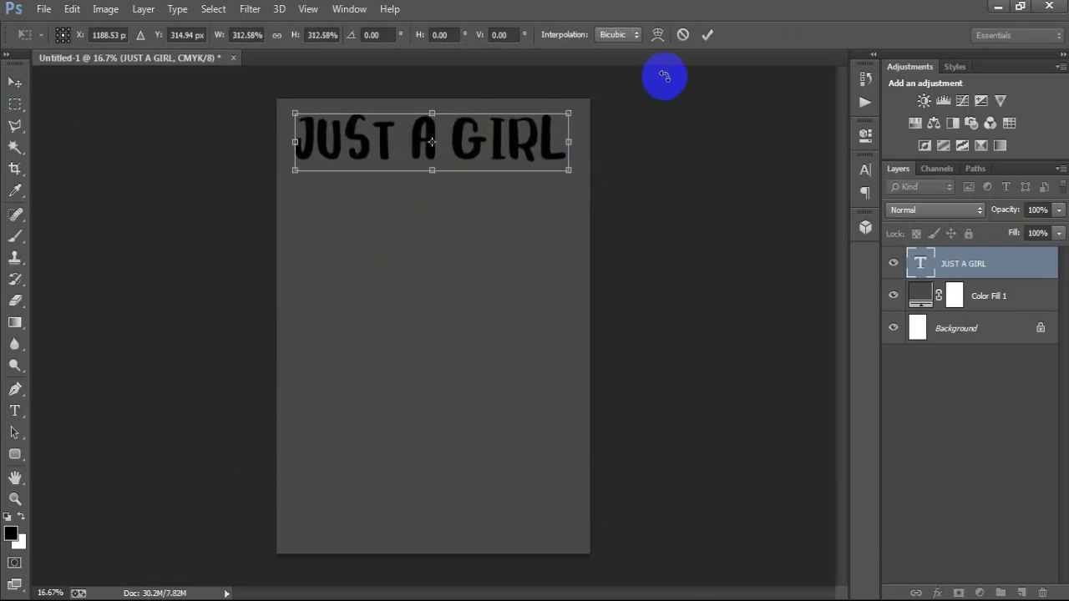
{"action": "left_click", "coordinate": [707, 37]}
{"action": "left_click", "coordinate": [865, 176]}
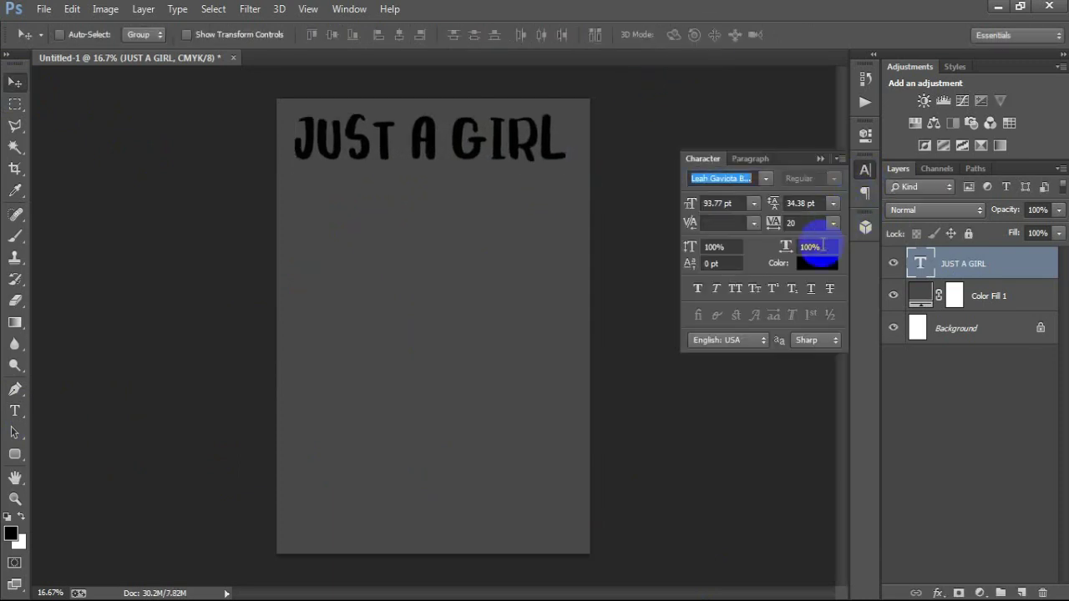
Set the JUST A GIRL text colour to white (#ffffff)
{"action": "left_click", "coordinate": [814, 263]}
{"action": "left_click_drag", "start_coordinate": [441, 210], "coordinate": [427, 171]}
{"action": "left_click", "coordinate": [781, 170]}
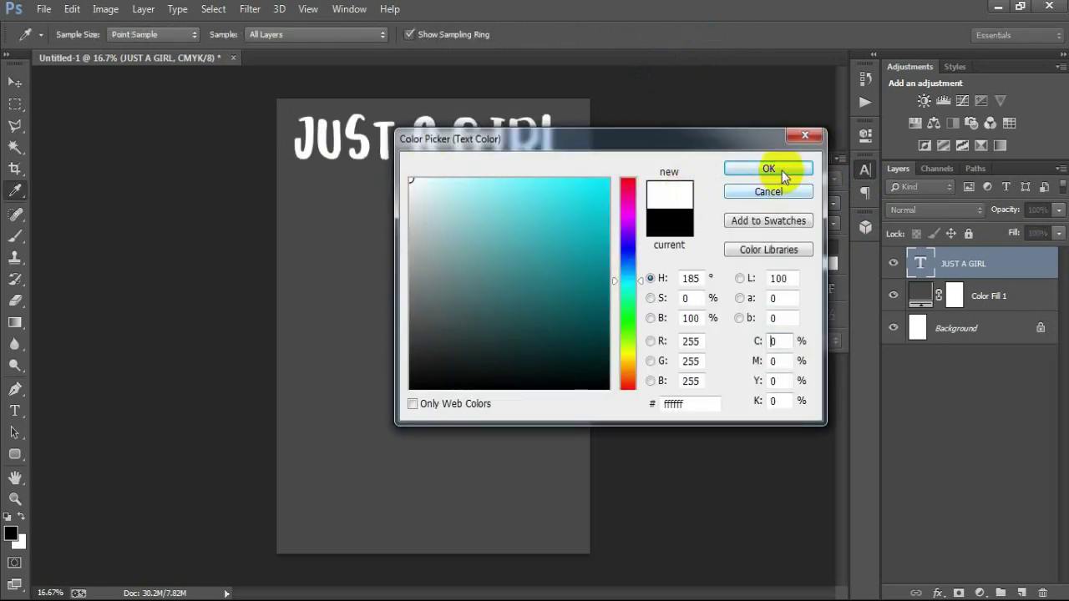
{"action": "left_click", "coordinate": [842, 156]}
Centre JUST A GIRL horizontally on the canvas and duplicate its layer
{"action": "left_click", "coordinate": [1001, 334], "text": "ctrl"}
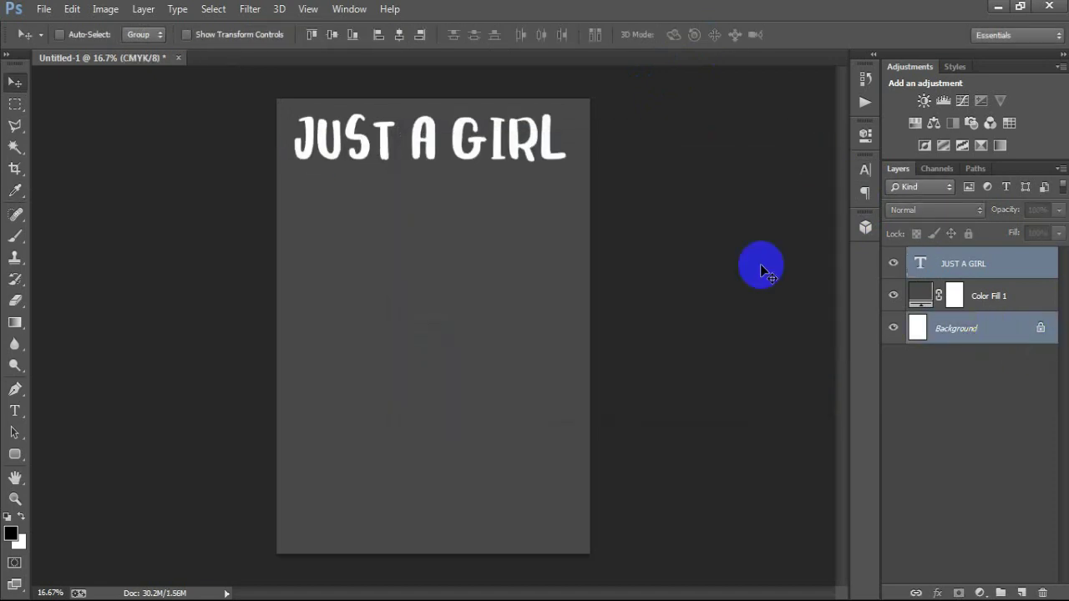
{"action": "left_click", "coordinate": [401, 37]}
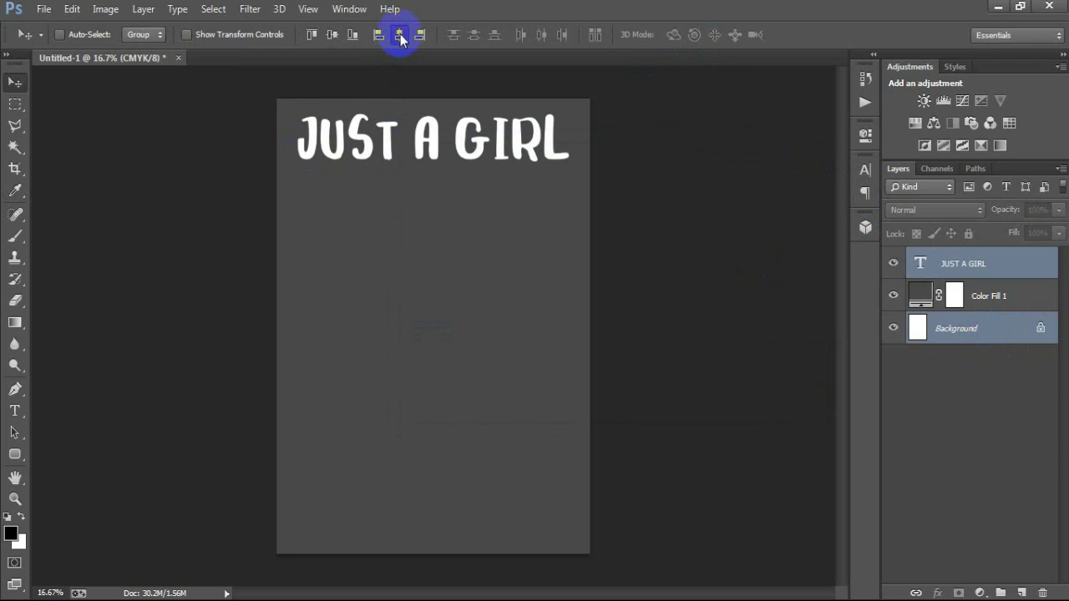
{"action": "left_click", "coordinate": [926, 273]}
{"action": "key", "text": "ctrl+j"}
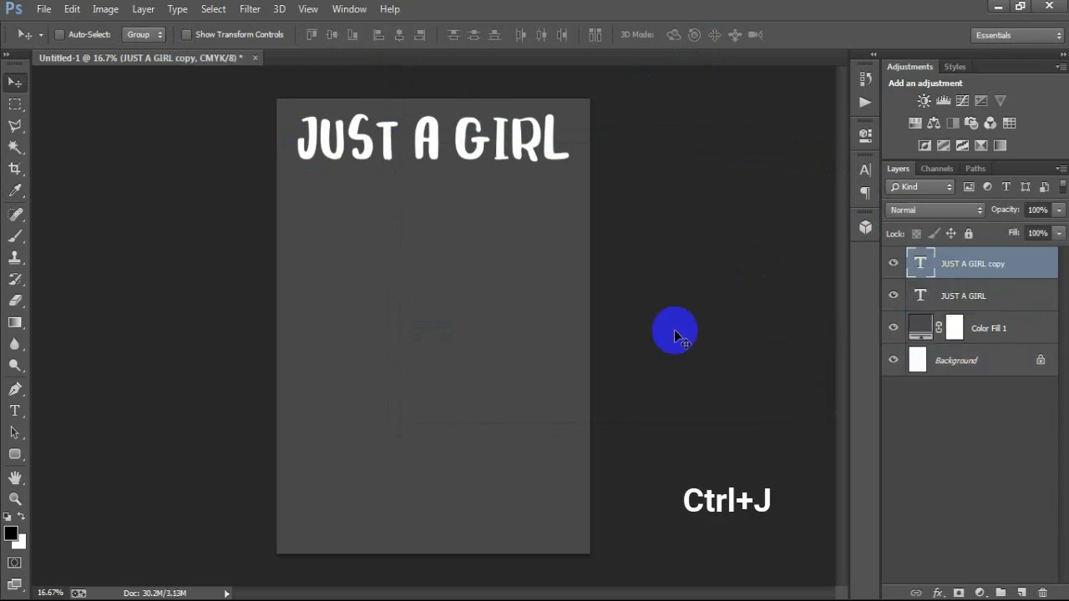
Move the duplicated line below the heading and retype it as WHO LOVES
{"action": "left_click_drag", "start_coordinate": [420, 138], "coordinate": [416, 217]}
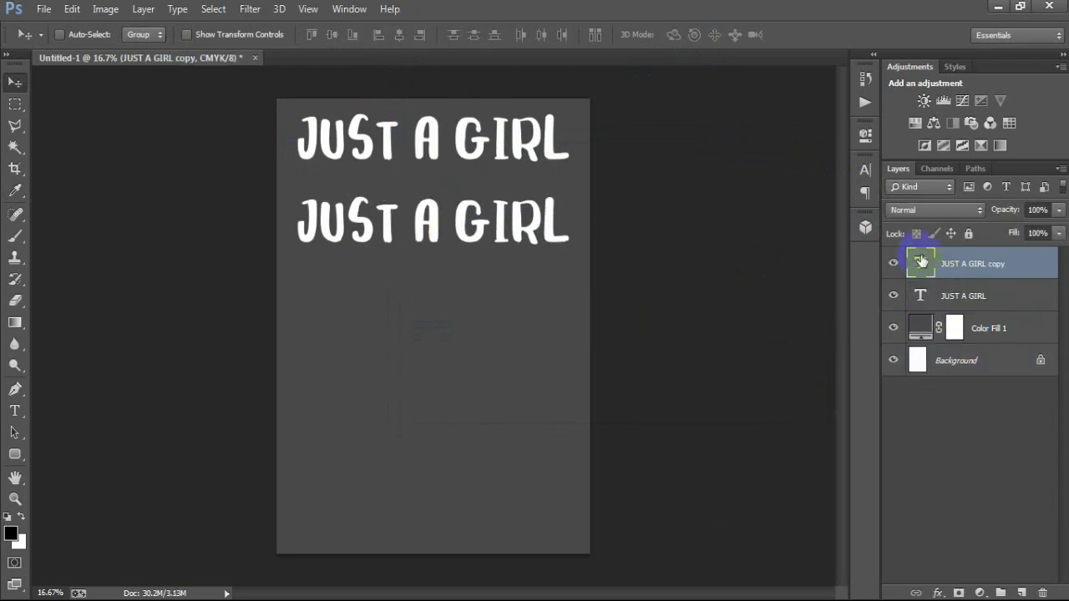
{"action": "key", "text": "t"}
{"action": "key", "text": "Return"}
{"action": "key", "text": "ctrl+a"}
{"action": "type", "text": "WHO LOVES"}
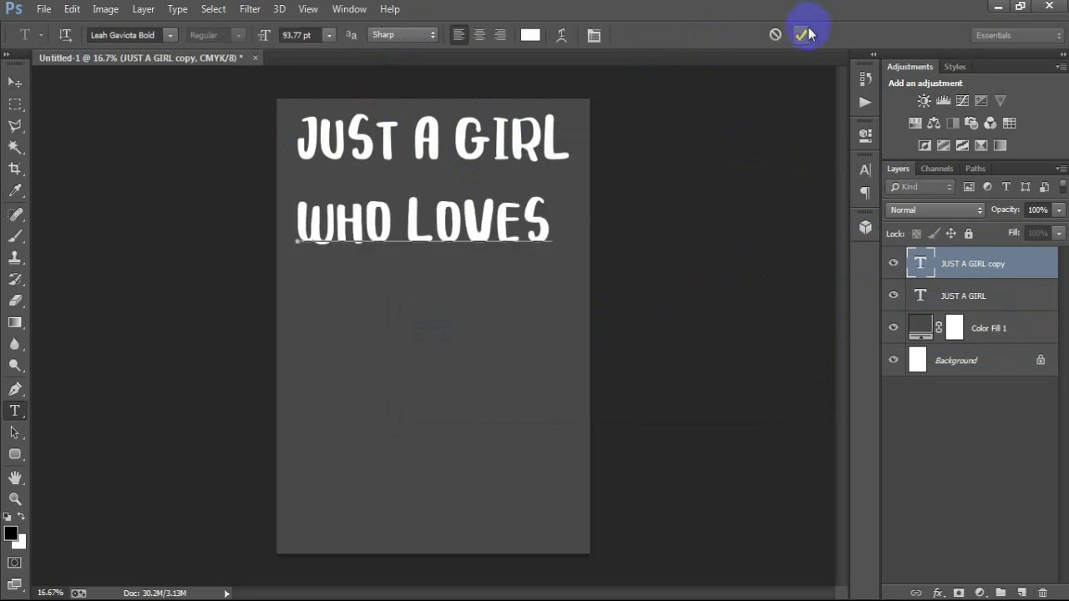
{"action": "left_click", "coordinate": [800, 35]}
{"action": "key", "text": "v"}
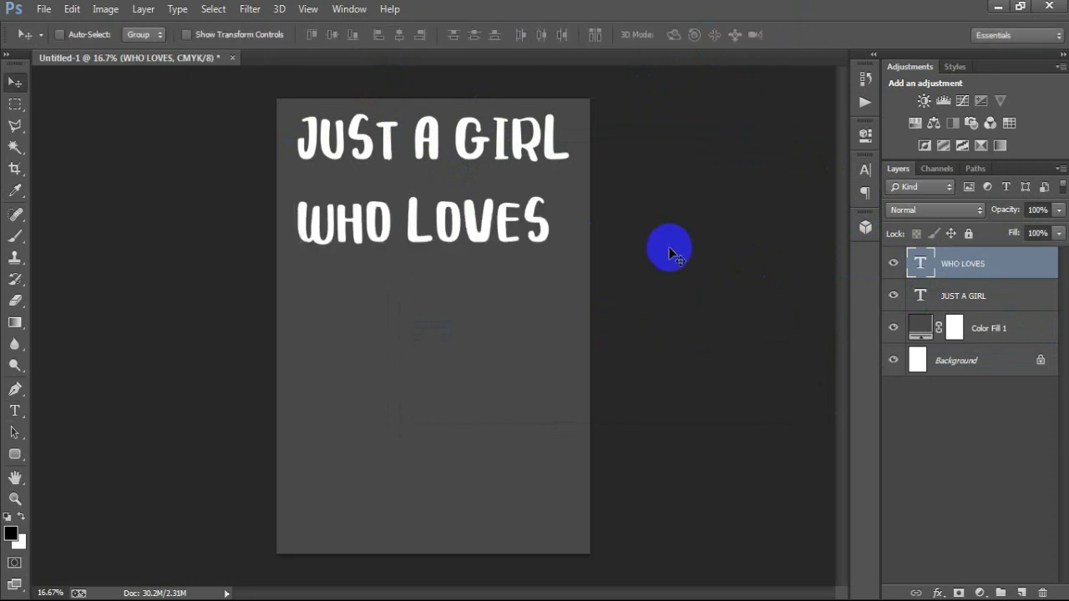
Scale WHO LOVES to 78.12% beneath the heading and centre it horizontally
{"action": "key", "text": "ctrl+t"}
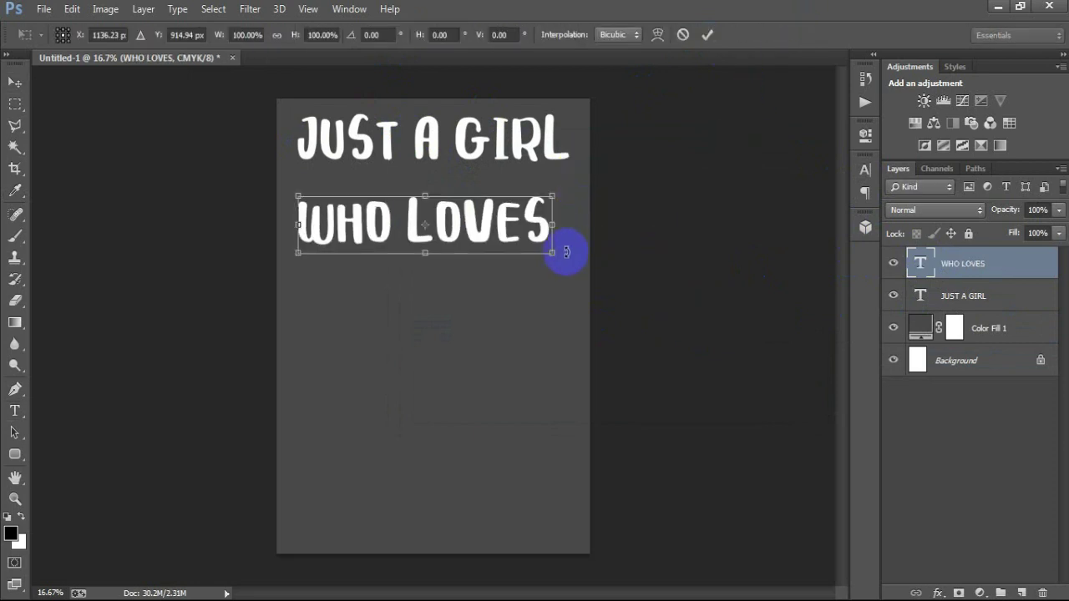
{"action": "left_click_drag", "start_coordinate": [557, 254], "coordinate": [528, 242]}
{"action": "left_click_drag", "start_coordinate": [468, 220], "coordinate": [465, 186]}
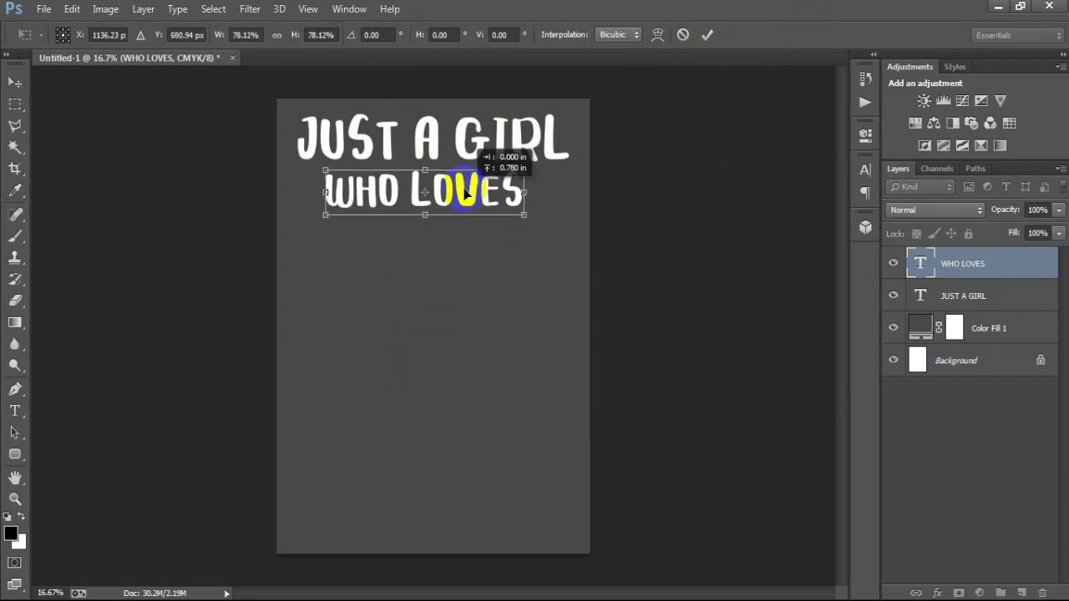
{"action": "left_click", "coordinate": [707, 34]}
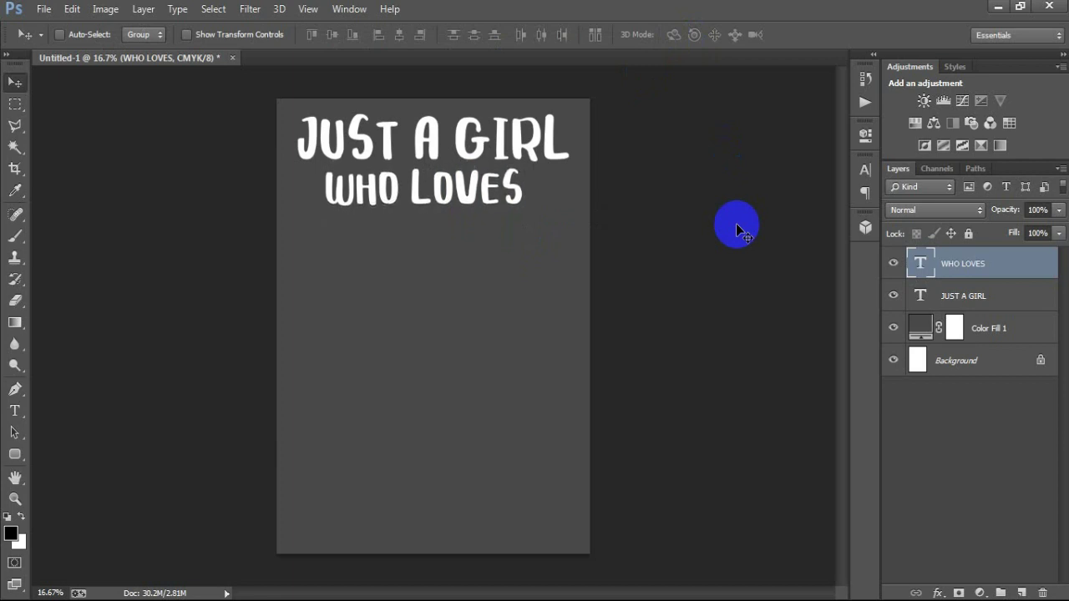
{"action": "left_click", "coordinate": [968, 363], "text": "ctrl"}
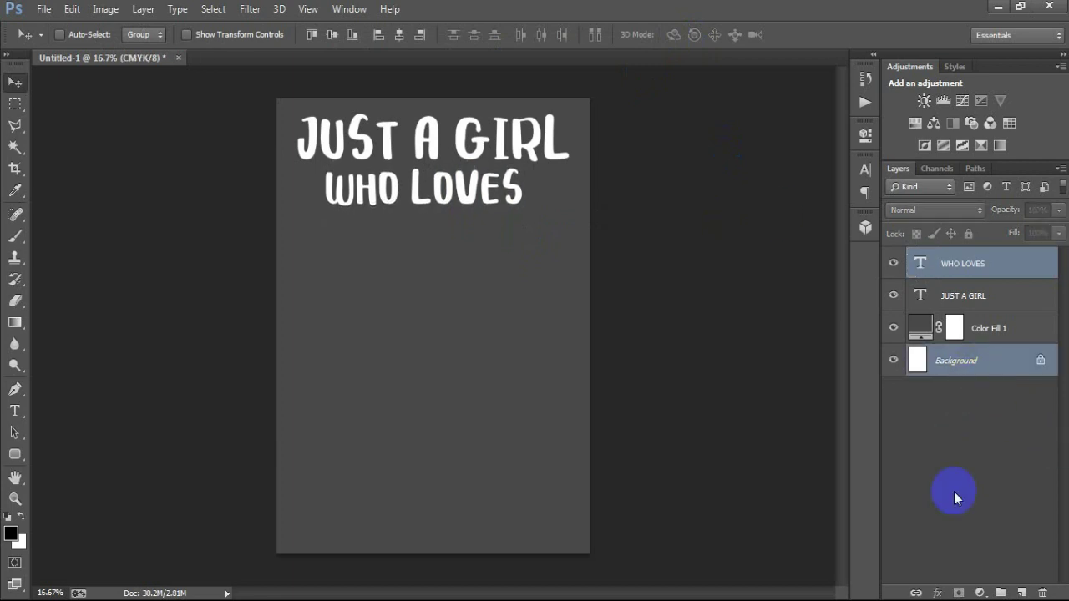
{"action": "left_click", "coordinate": [399, 35]}
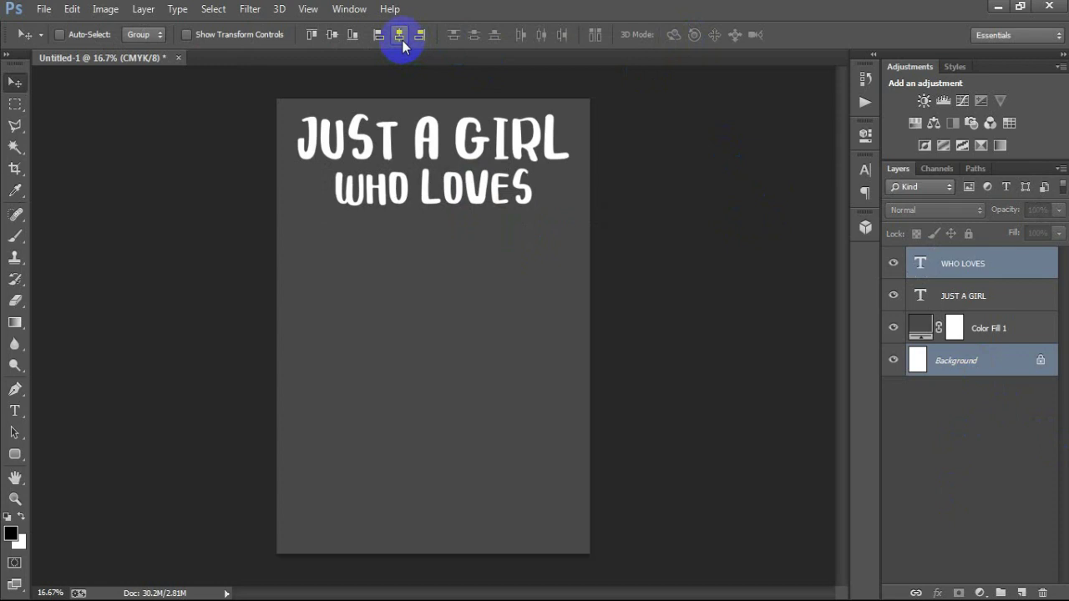
{"action": "left_click", "coordinate": [988, 265]}
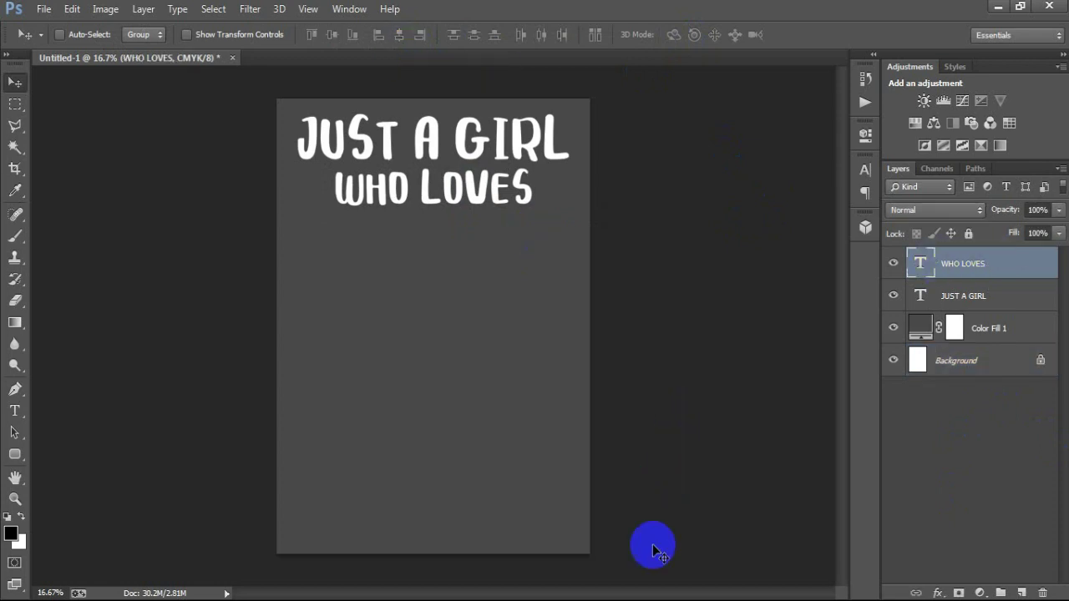
{"action": "left_click", "coordinate": [42, 10]}
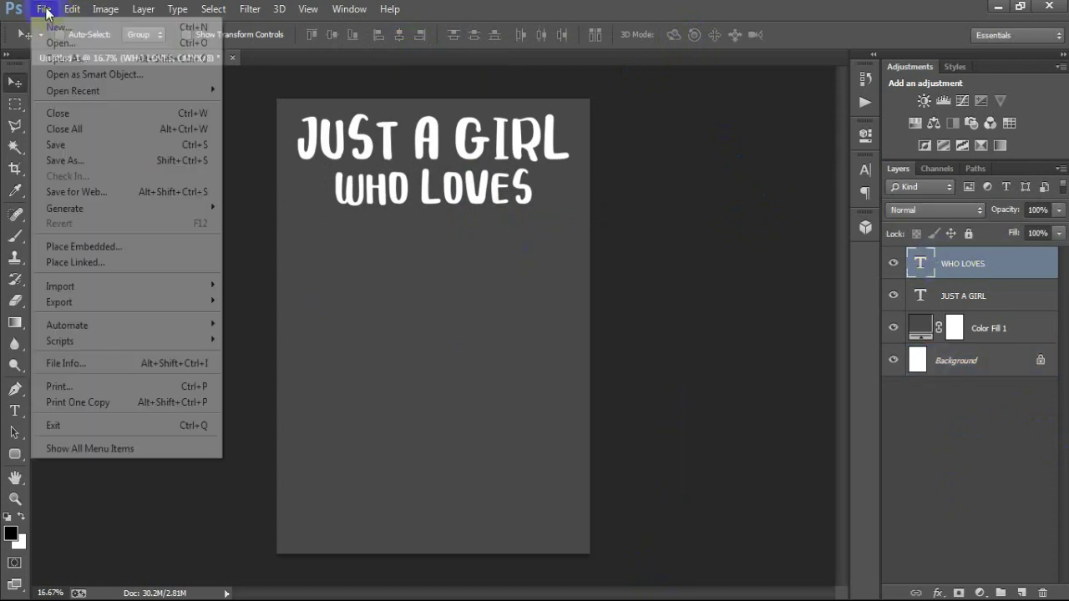
Open 00000000001.eps, rasterizing it at 300 pixels per inch
{"action": "key", "text": "Escape"}
{"action": "key", "text": "ctrl+o"}
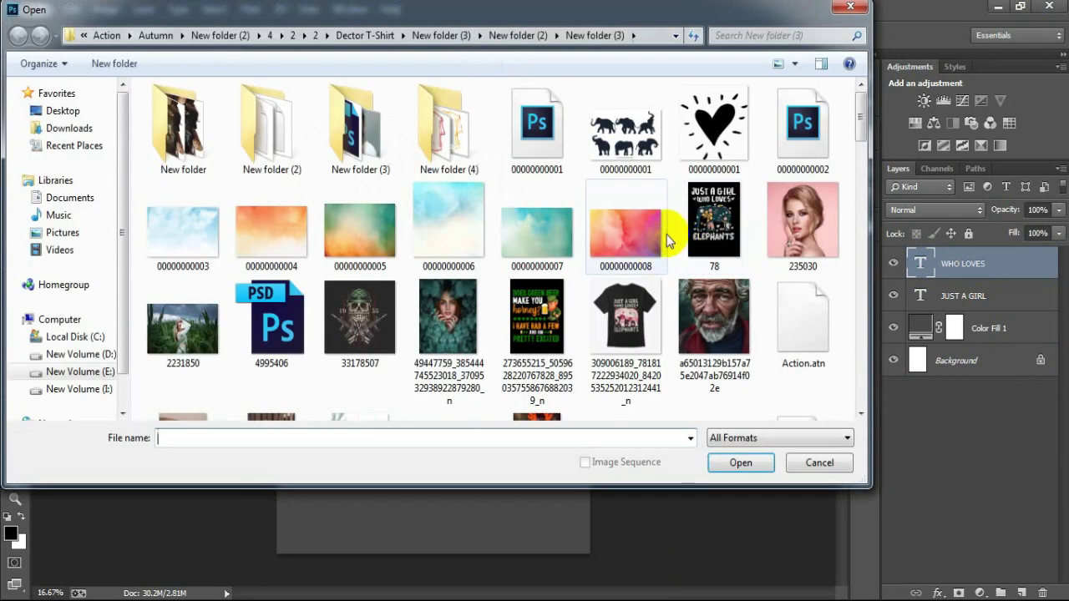
{"action": "left_click", "coordinate": [741, 463]}
{"action": "type", "text": "3"}
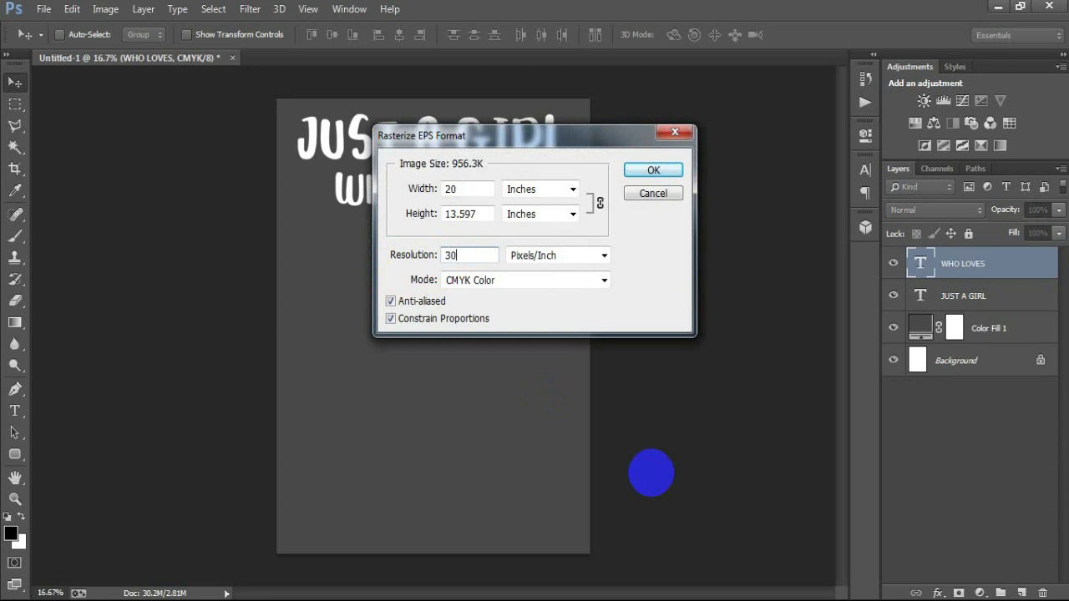
{"action": "type", "text": "0"}
{"action": "key", "text": "Return"}
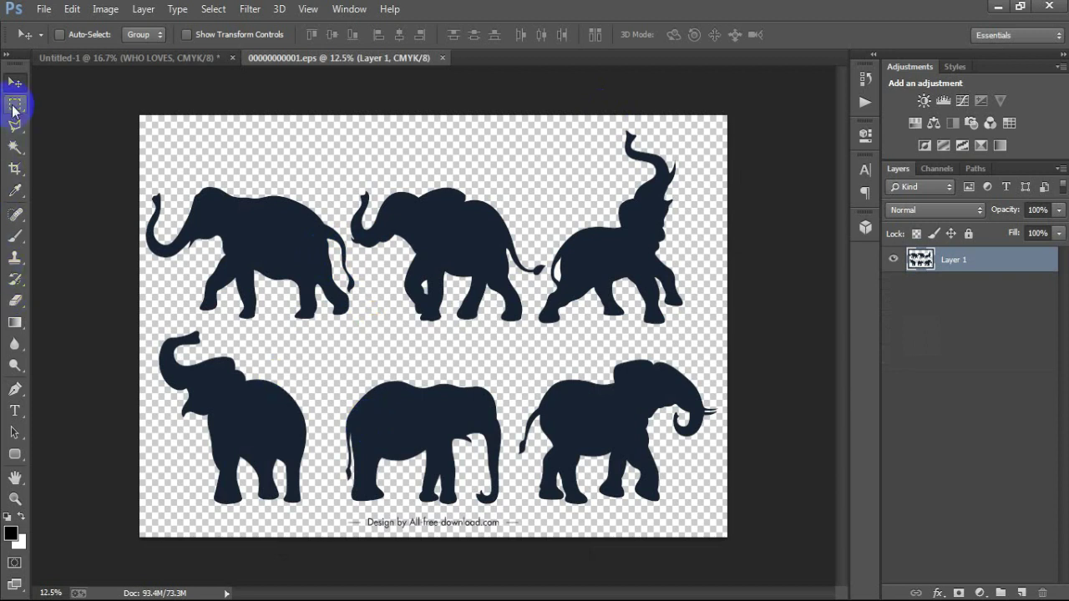
Select the bottom-middle elephant silhouette and drag it into the Untitled-1 design
{"action": "left_click", "coordinate": [15, 104]}
{"action": "left_click_drag", "start_coordinate": [316, 362], "coordinate": [502, 489]}
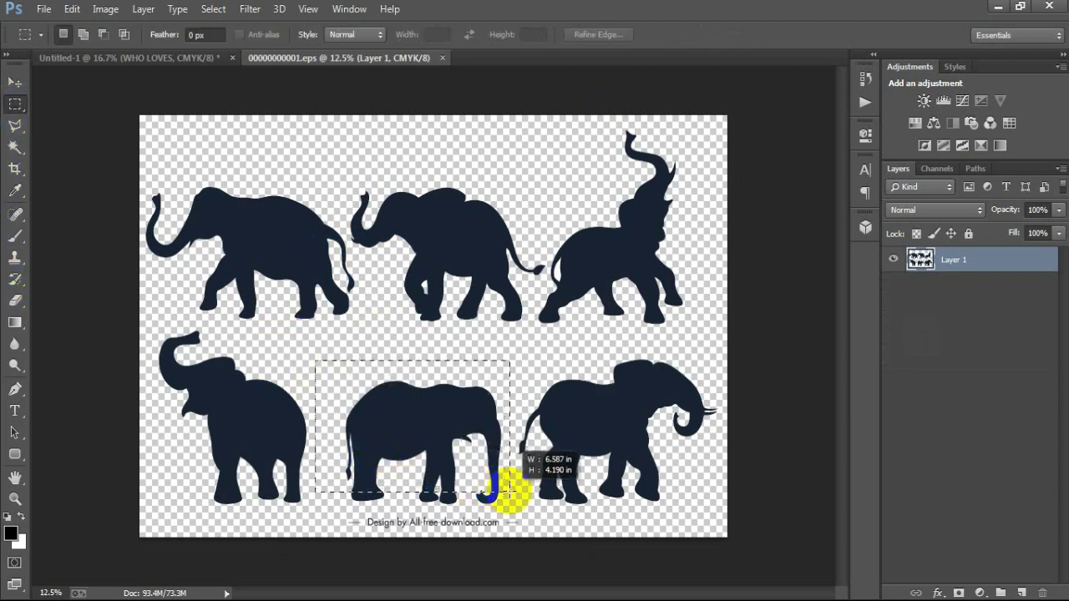
{"action": "left_click_drag", "start_coordinate": [502, 489], "coordinate": [513, 516]}
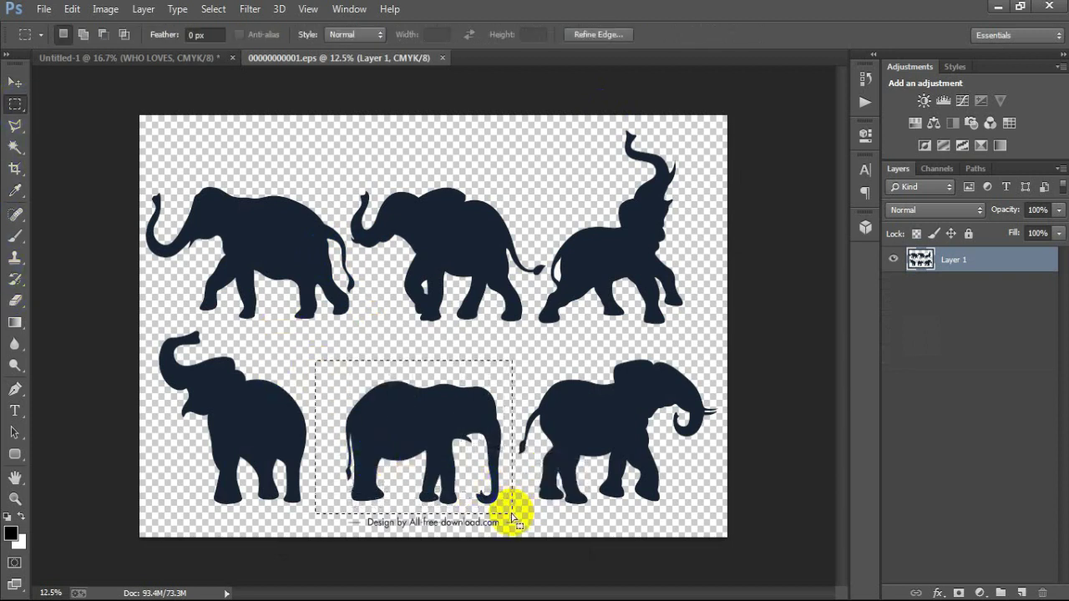
{"action": "left_click", "coordinate": [15, 82]}
{"action": "left_click_drag", "start_coordinate": [399, 404], "coordinate": [194, 106]}
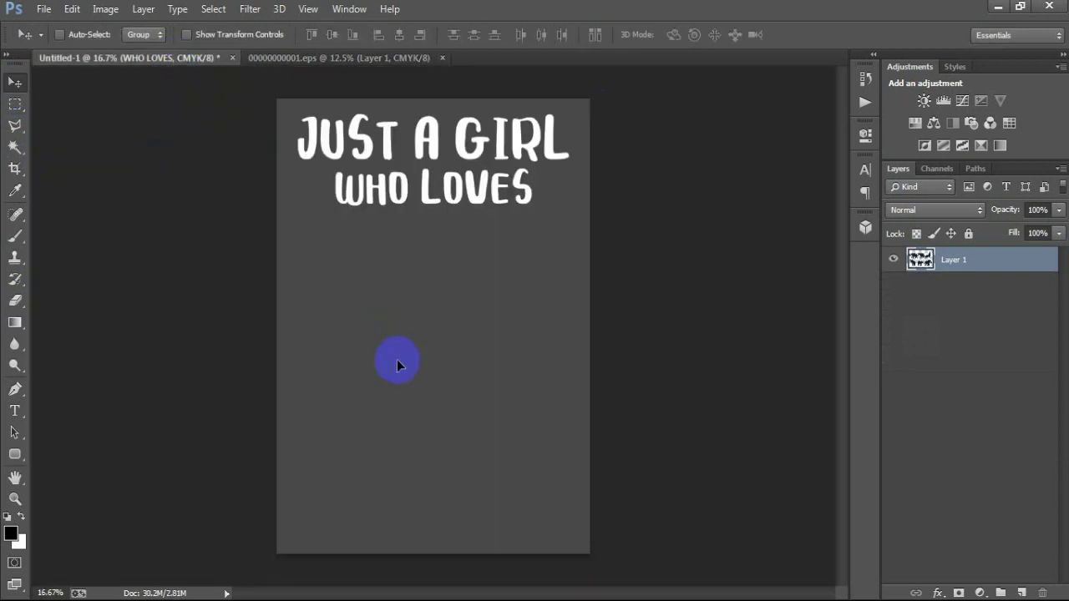
{"action": "left_click_drag", "start_coordinate": [194, 106], "coordinate": [401, 334]}
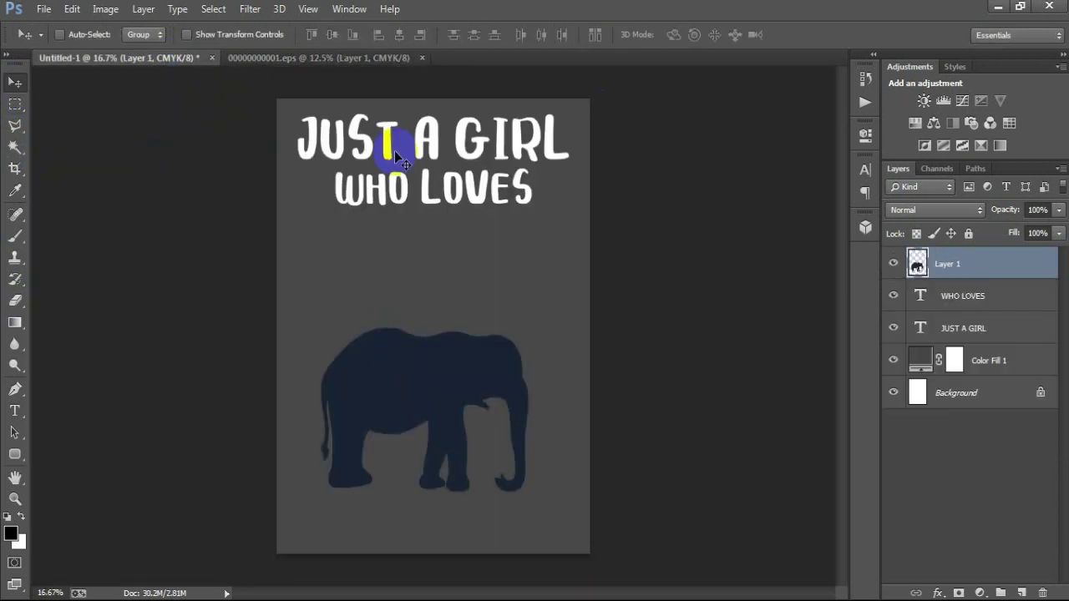
Close the silhouettes file without saving and mirror the elephant horizontally
{"action": "left_click", "coordinate": [422, 58]}
{"action": "left_click", "coordinate": [534, 243]}
{"action": "left_click_drag", "start_coordinate": [425, 406], "coordinate": [442, 342]}
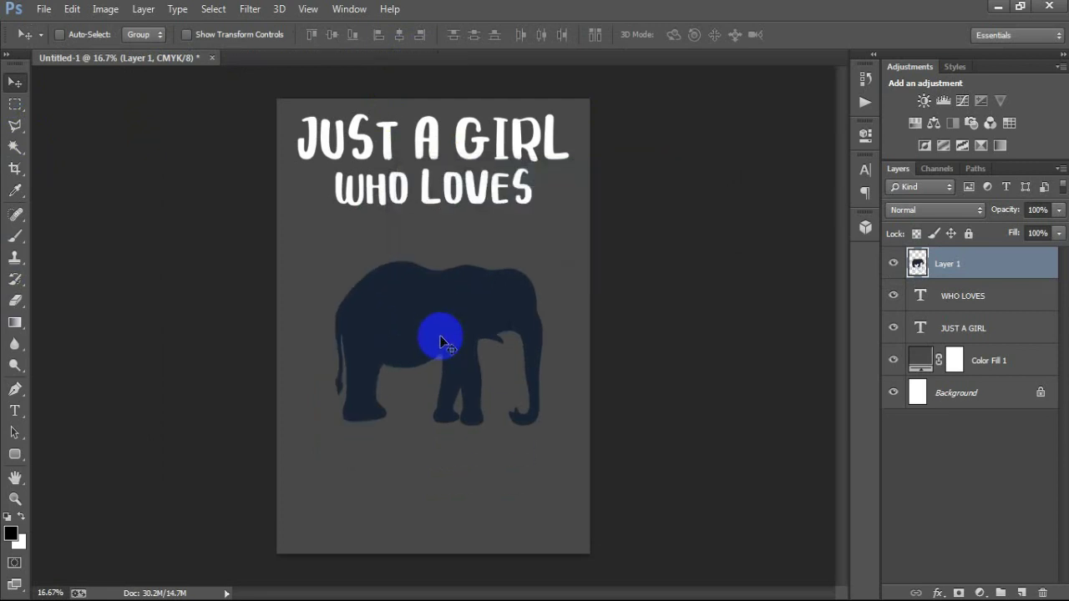
{"action": "key", "text": "ctrl+t"}
{"action": "right_click", "coordinate": [441, 342]}
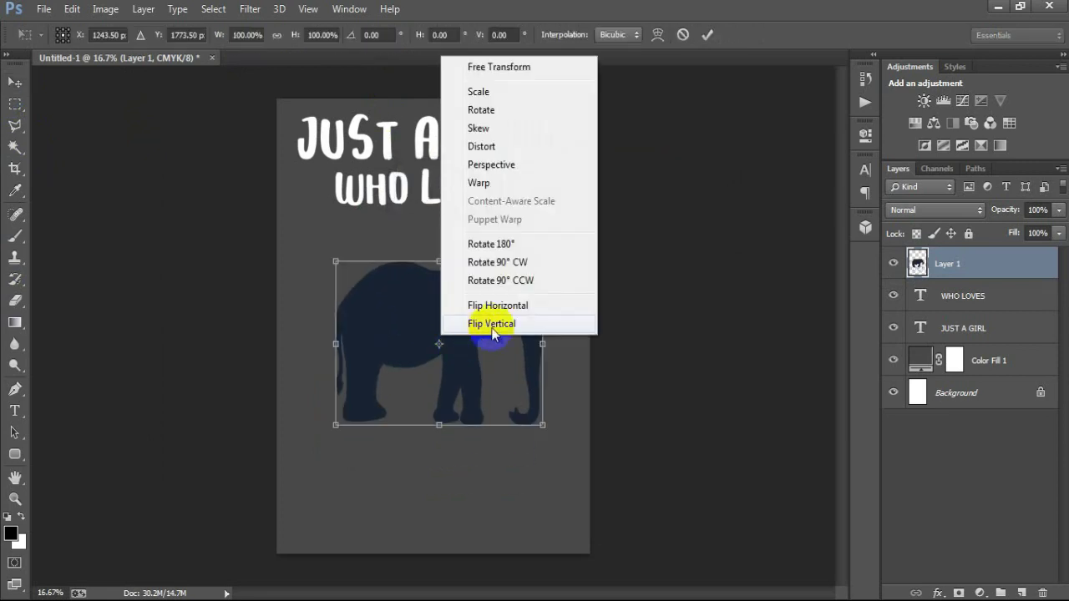
{"action": "left_click", "coordinate": [492, 326]}
{"action": "key", "text": "ctrl+z"}
{"action": "right_click", "coordinate": [492, 325]}
{"action": "left_click", "coordinate": [527, 296]}
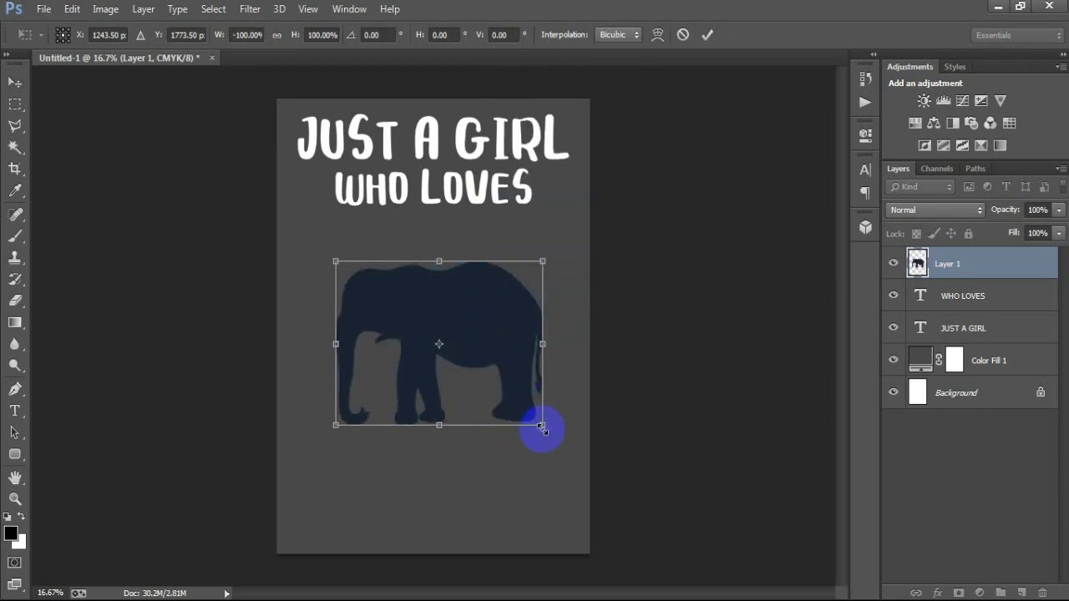
Resize the elephant to about 95.9% and position it just below WHO LOVES
{"action": "left_click_drag", "start_coordinate": [541, 427], "coordinate": [556, 454]}
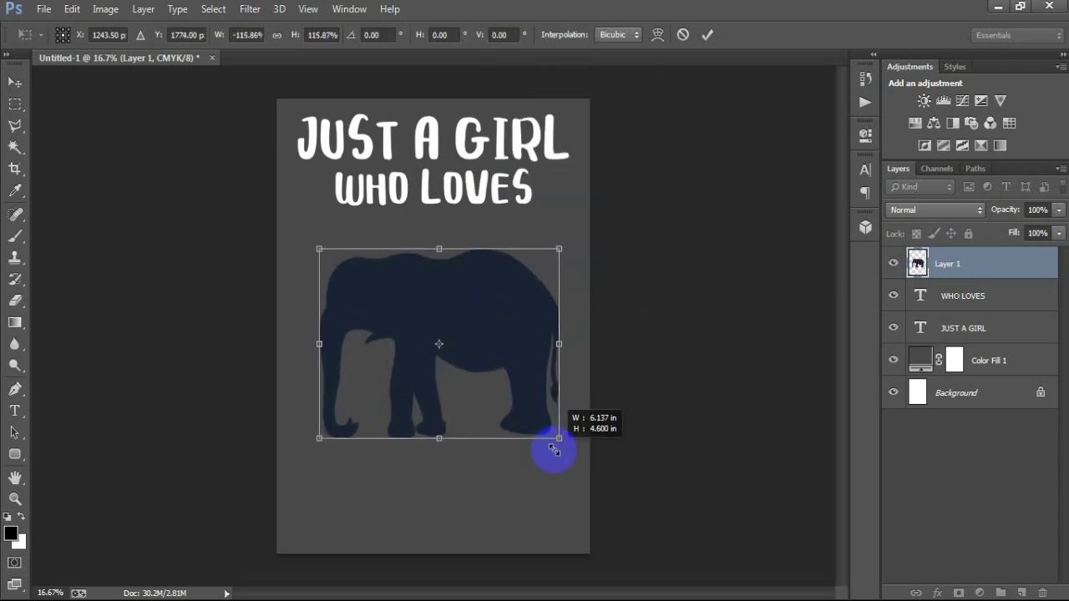
{"action": "mouse_move", "coordinate": [495, 330]}
{"action": "left_mouse_down"}
{"action": "mouse_move", "coordinate": [500, 309]}
{"action": "mouse_move", "coordinate": [488, 313]}
{"action": "left_mouse_up"}
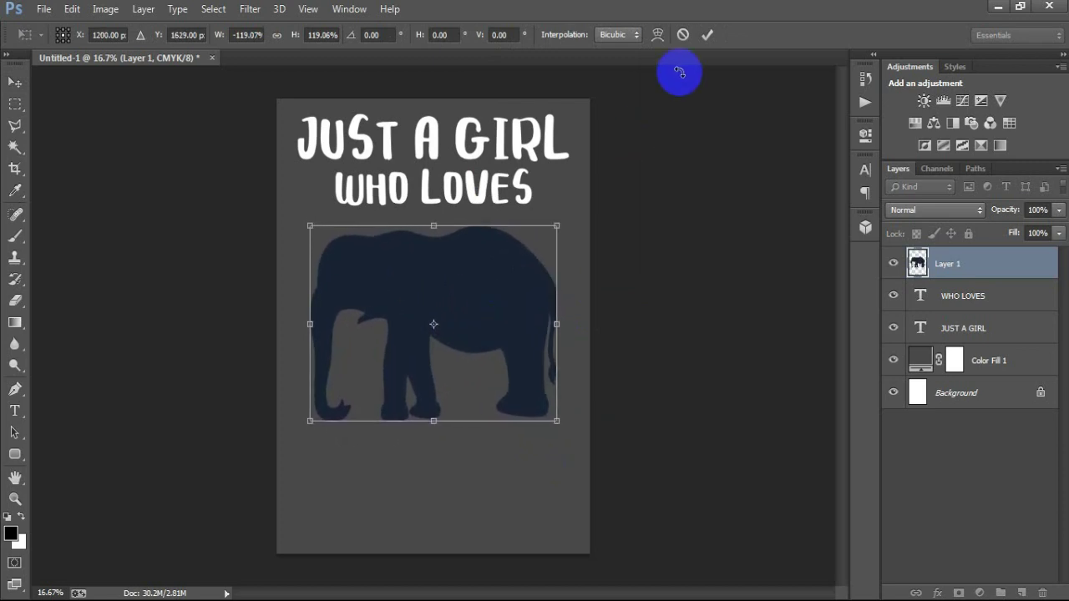
{"action": "left_click_drag", "start_coordinate": [555, 417], "coordinate": [552, 416]}
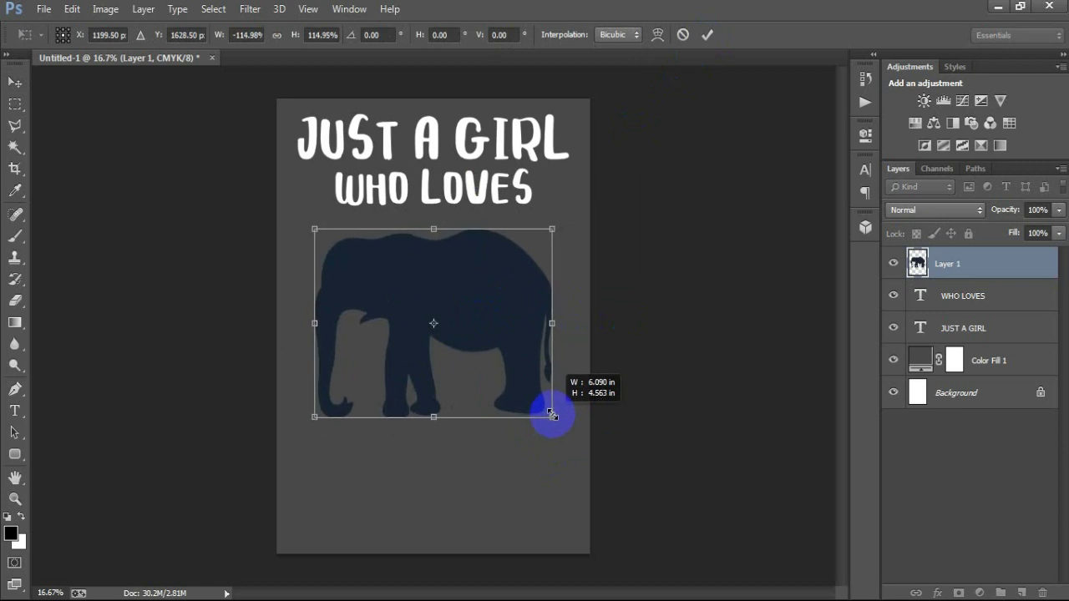
{"action": "left_click", "coordinate": [707, 35]}
{"action": "left_click", "coordinate": [964, 399], "text": "ctrl"}
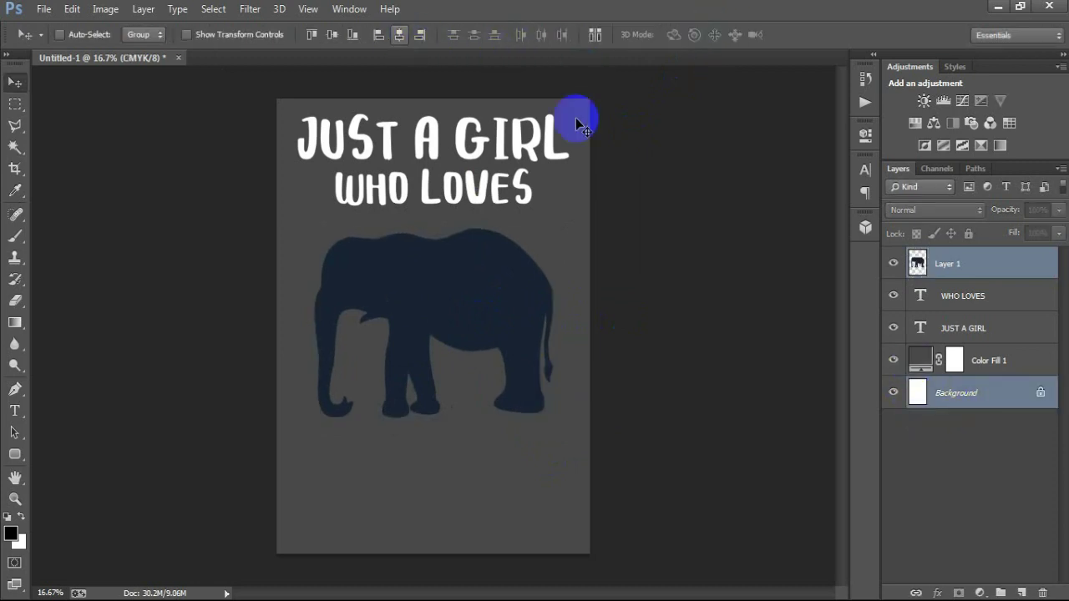
{"action": "left_click", "coordinate": [958, 265]}
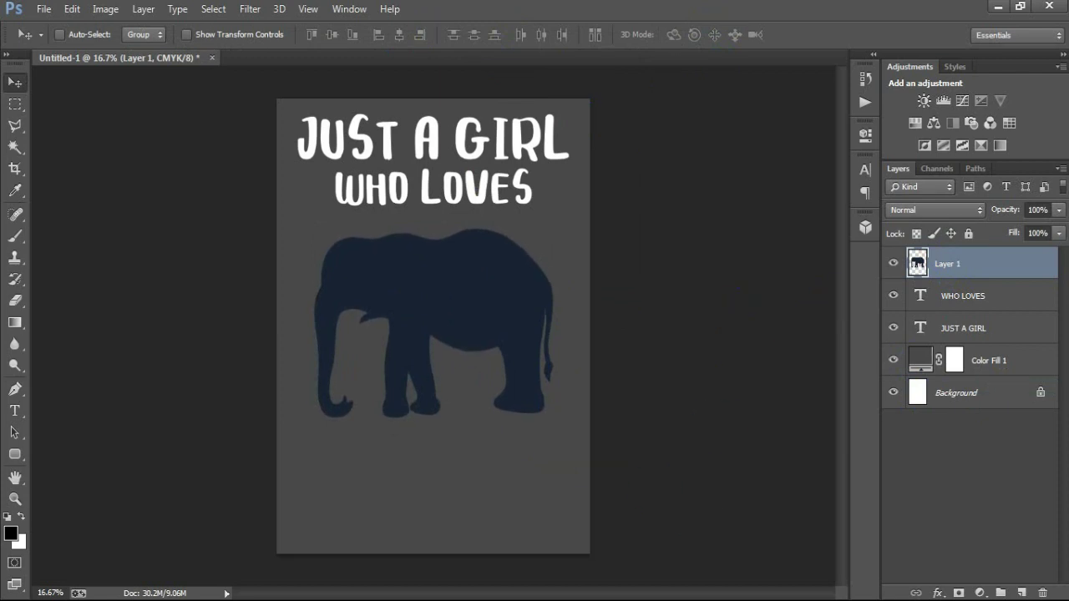
{"action": "key", "text": "ctrl+t"}
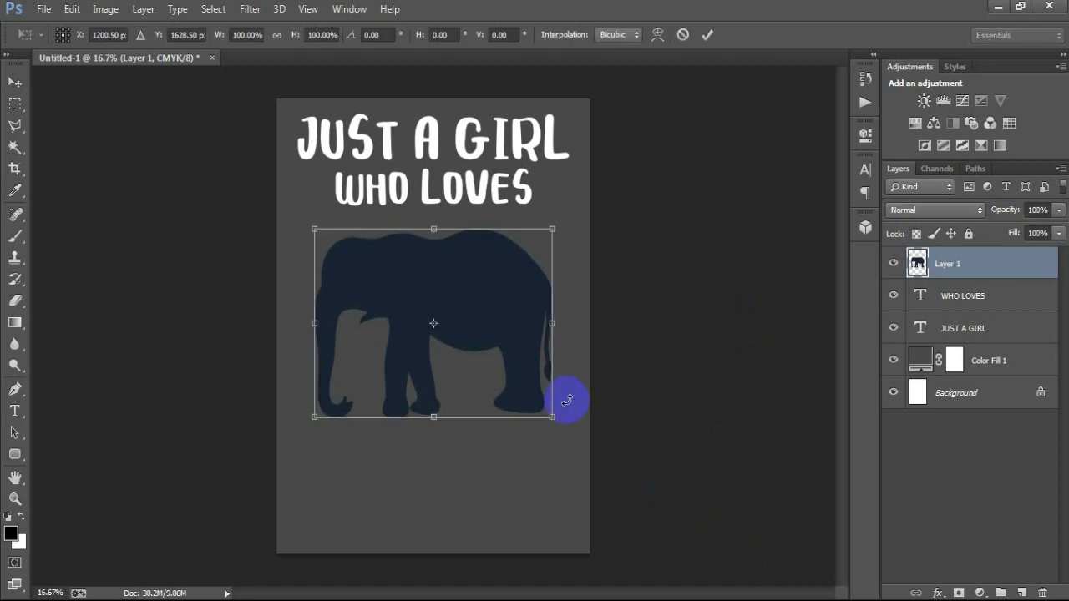
{"action": "left_click_drag", "start_coordinate": [552, 418], "coordinate": [547, 413]}
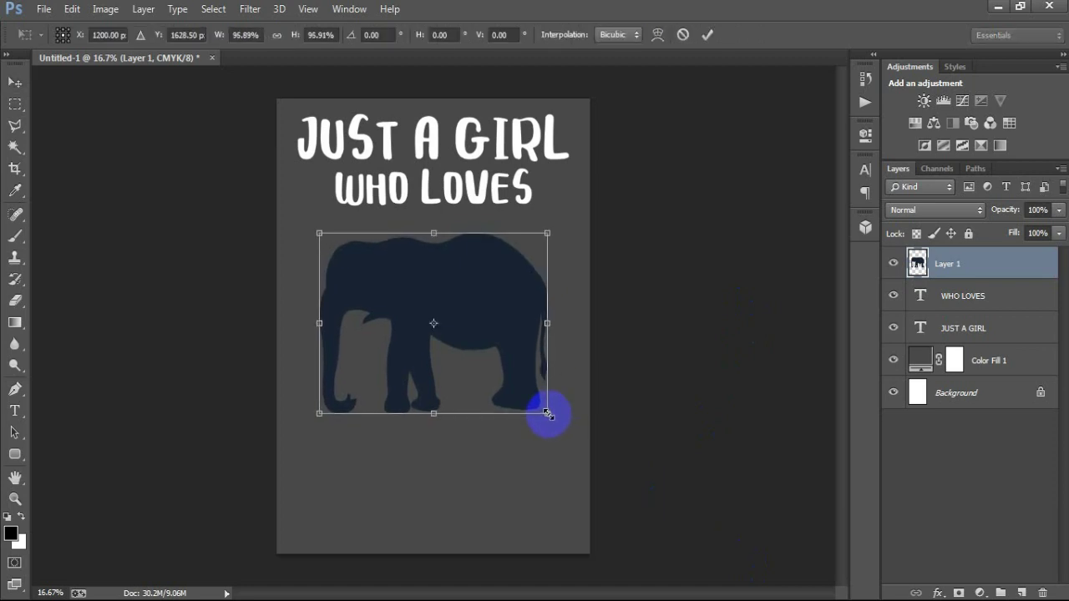
{"action": "left_click", "coordinate": [706, 34]}
{"action": "left_click", "coordinate": [959, 392], "text": "ctrl"}
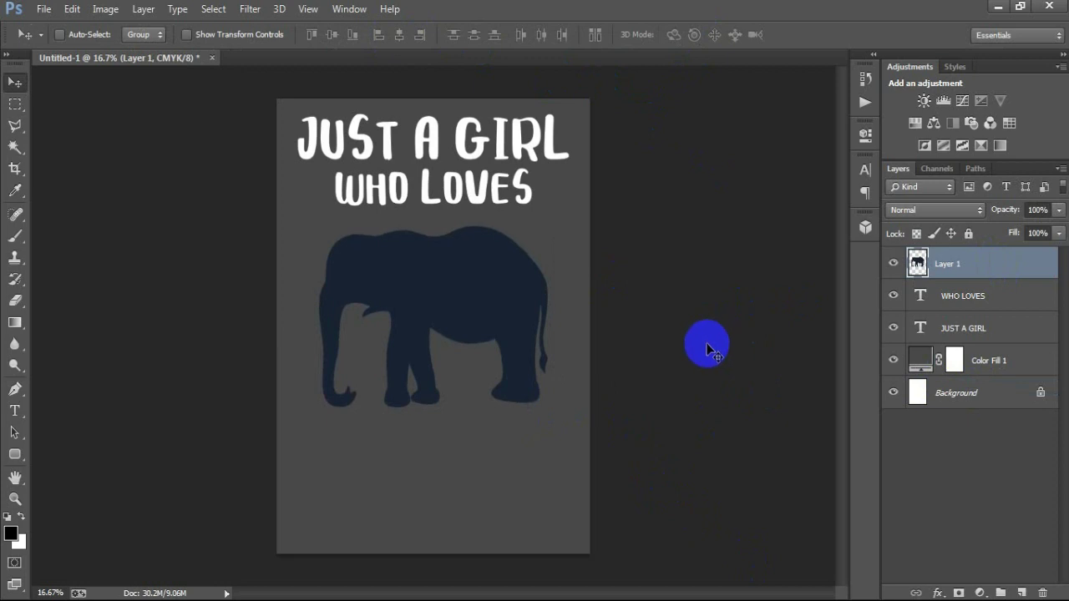
{"action": "left_click", "coordinate": [43, 9]}
{"action": "left_click", "coordinate": [96, 261]}
{"action": "left_click", "coordinate": [801, 155]}
{"action": "left_click", "coordinate": [732, 461]}
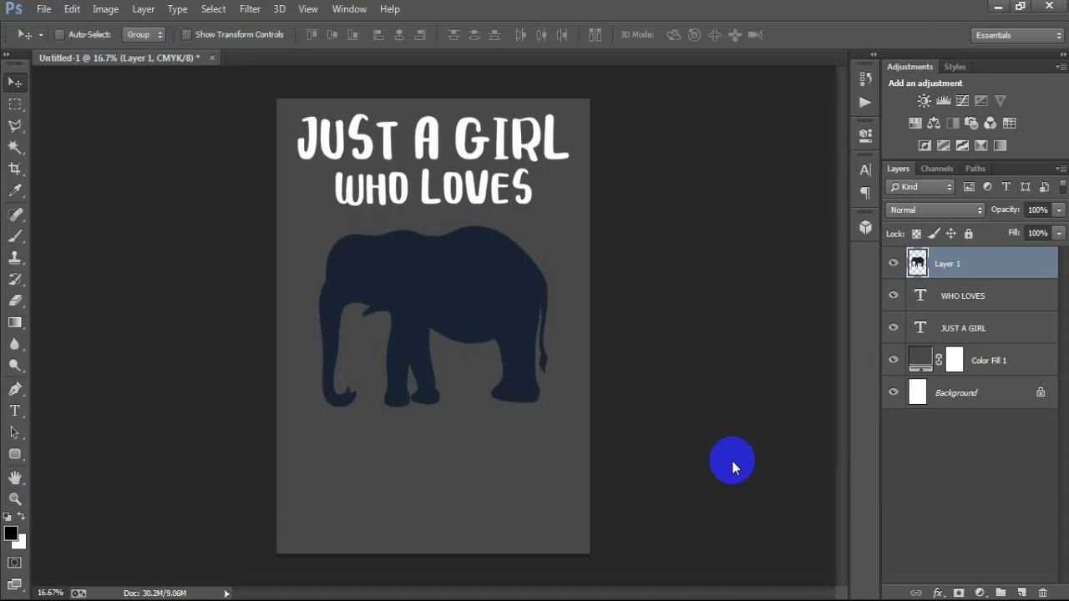
Commit the placed floral pattern, rasterize it, and nudge it up over the elephant
{"action": "left_click", "coordinate": [551, 37]}
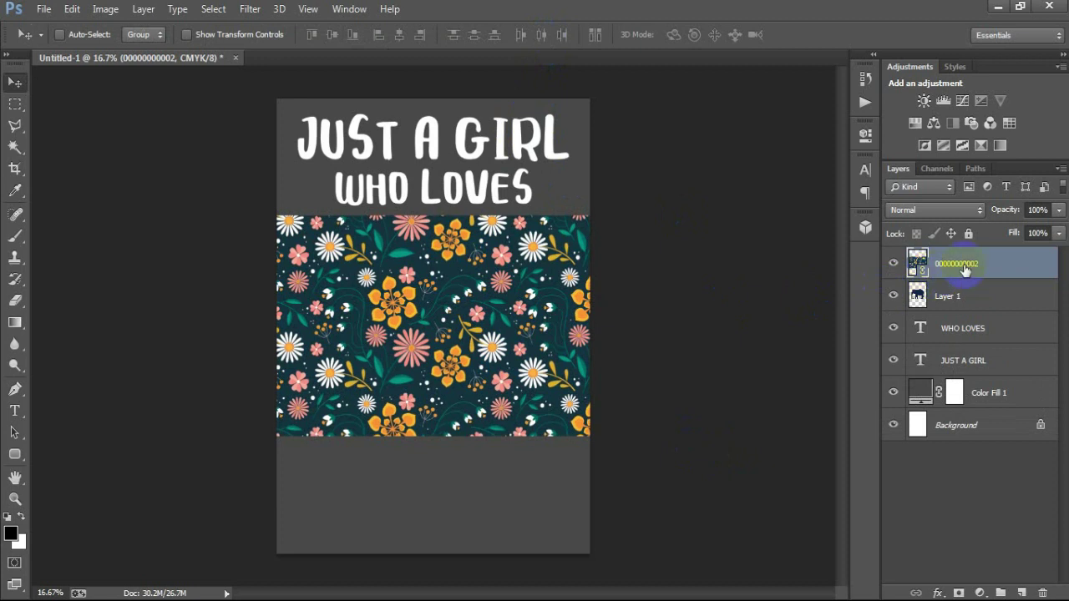
{"action": "right_click", "coordinate": [965, 269]}
{"action": "left_click", "coordinate": [710, 305]}
{"action": "key", "text": "shift+Up"}
{"action": "key", "text": "shift+Up"}
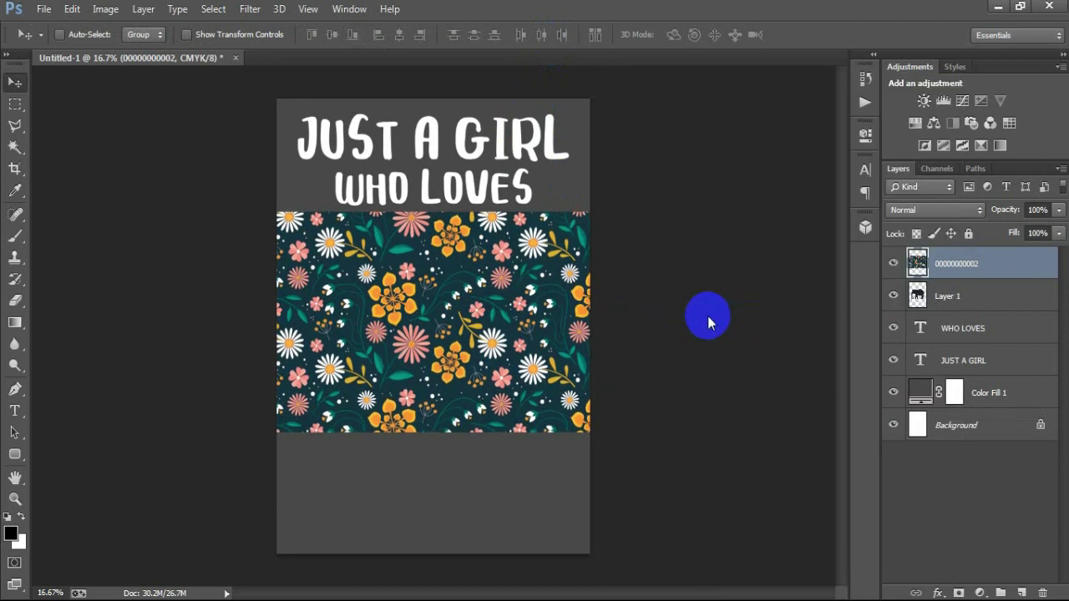
{"action": "left_click", "coordinate": [969, 296]}
{"action": "left_click", "coordinate": [893, 295]}
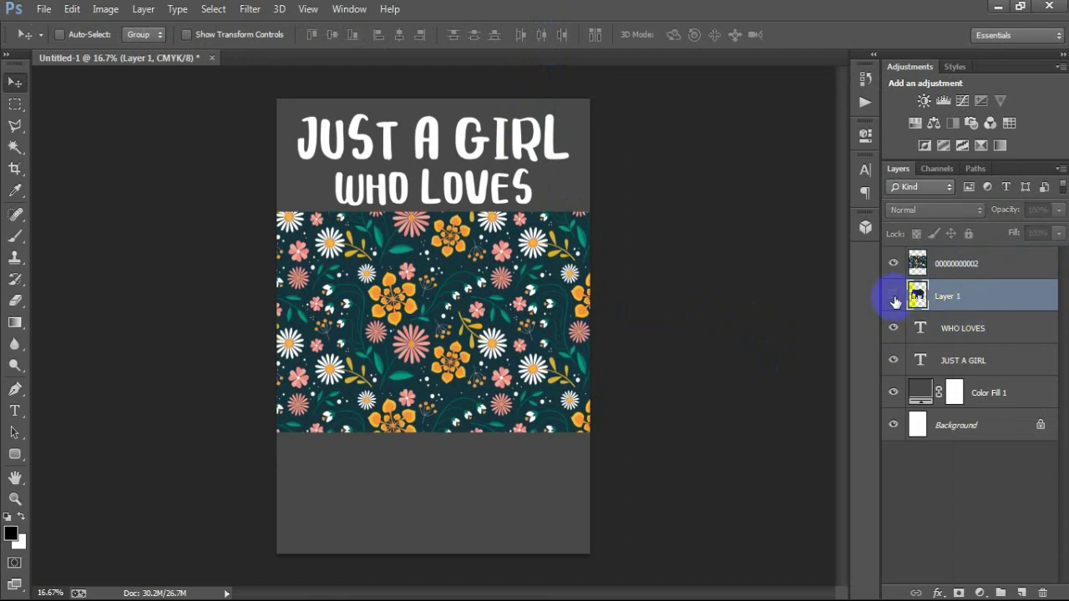
{"action": "left_click", "coordinate": [892, 263]}
{"action": "left_click", "coordinate": [893, 296]}
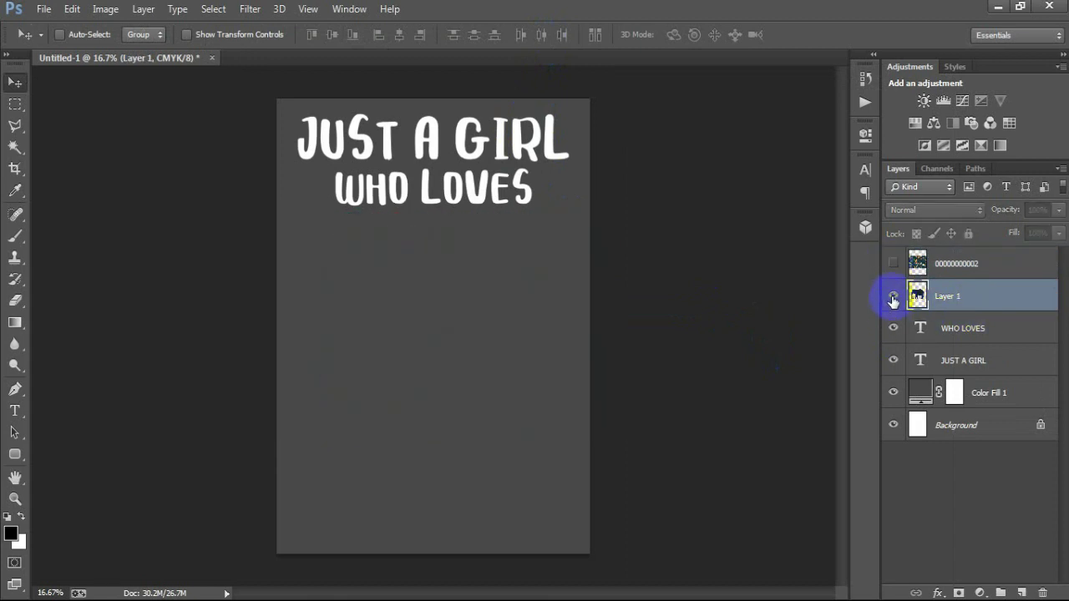
{"action": "left_click", "coordinate": [893, 297]}
{"action": "left_click", "coordinate": [893, 297]}
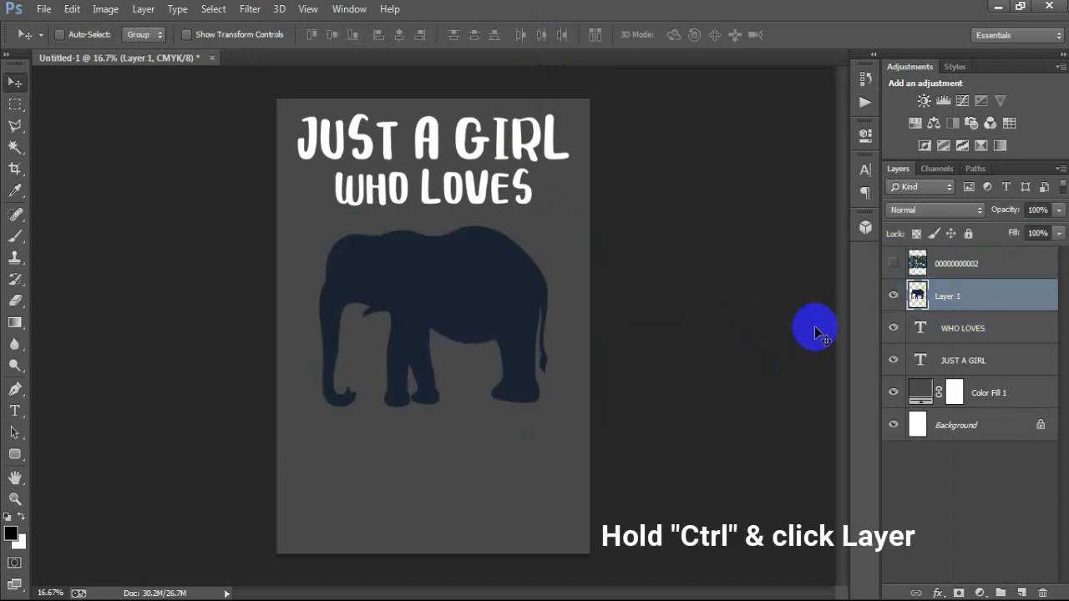
Mask the floral pattern to the elephant outline and merge them into one layer
{"action": "left_click", "coordinate": [917, 297], "text": "ctrl"}
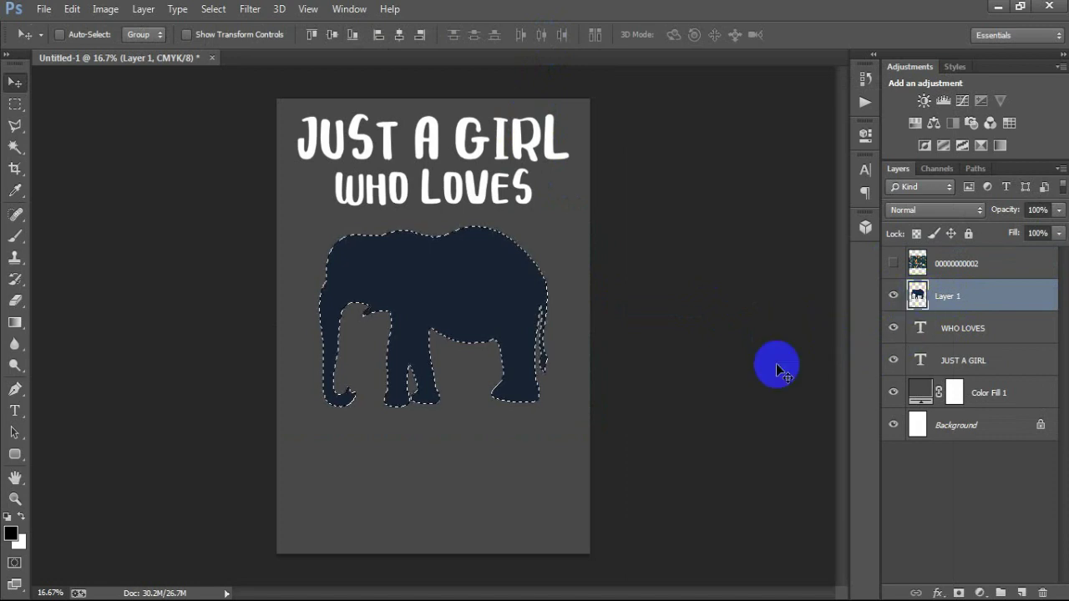
{"action": "left_click", "coordinate": [961, 263]}
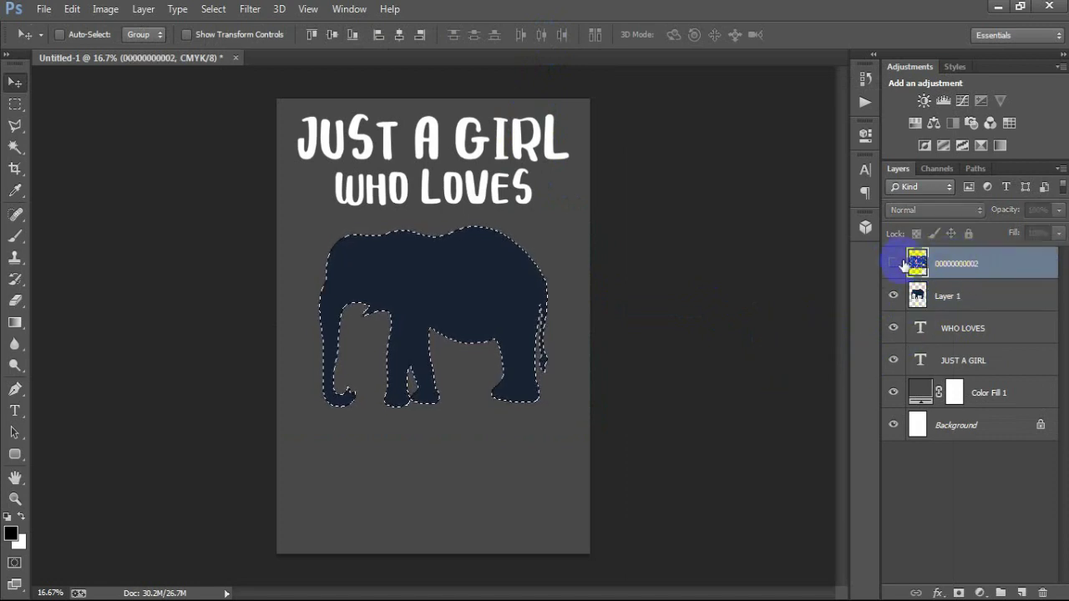
{"action": "left_click", "coordinate": [894, 264]}
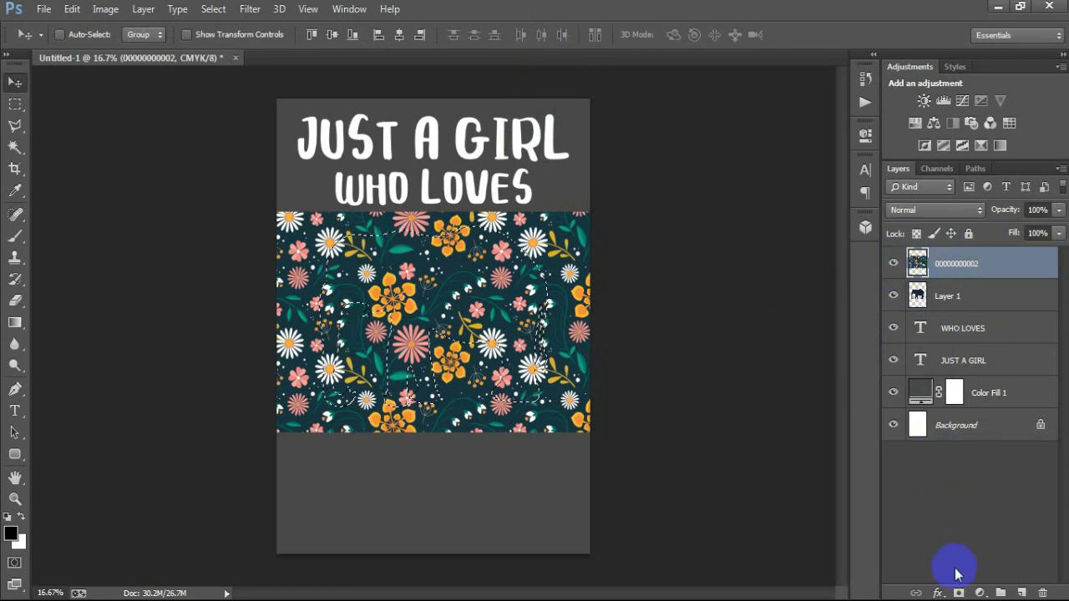
{"action": "left_click", "coordinate": [958, 593]}
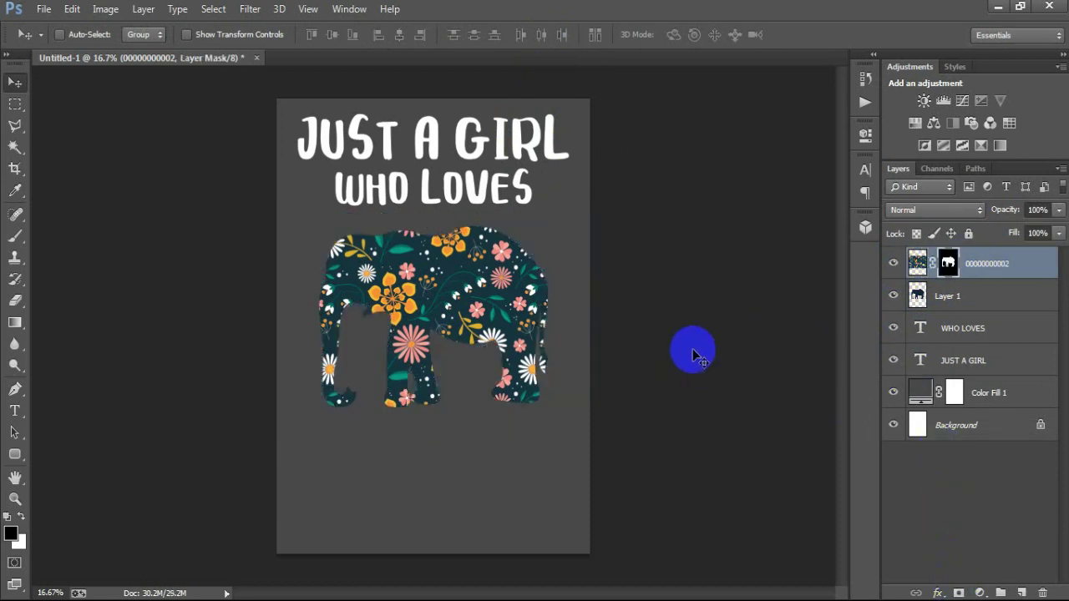
{"action": "left_click", "coordinate": [942, 296], "text": "shift"}
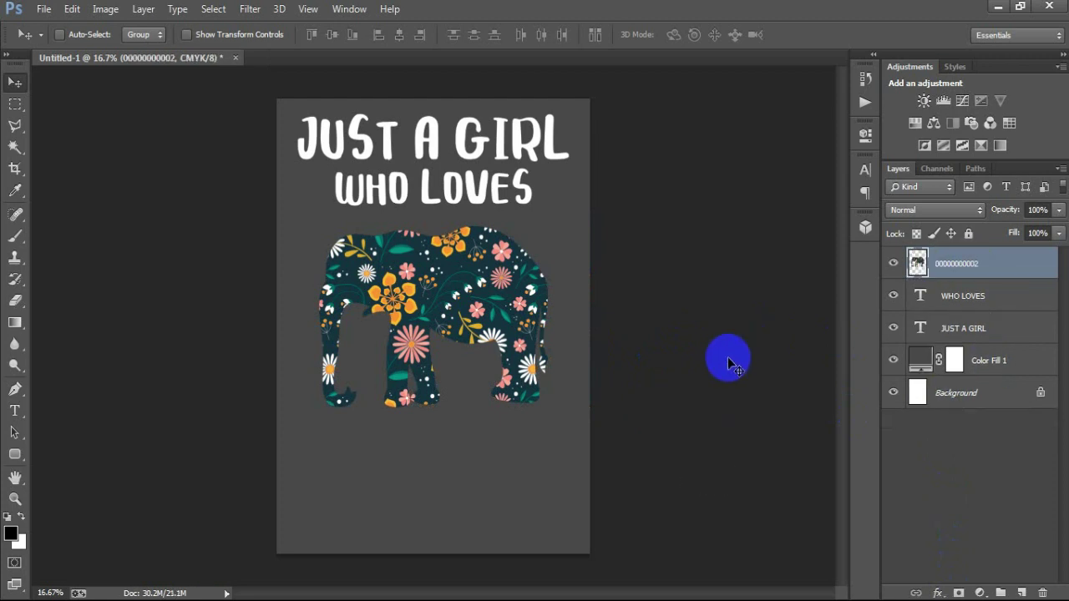
{"action": "left_click", "coordinate": [1021, 593]}
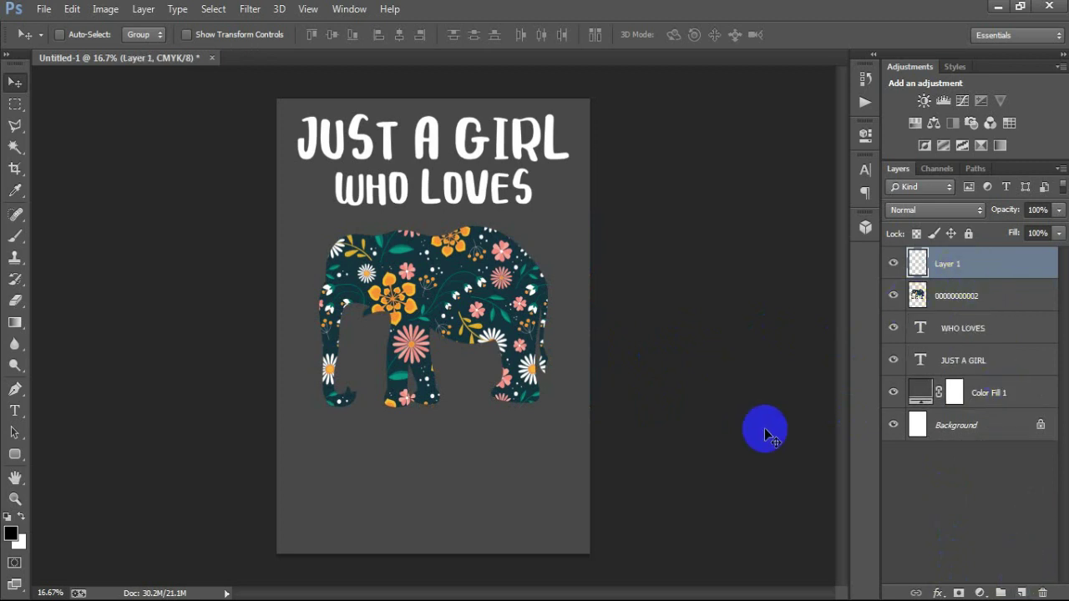
Type ELEPHANTS below the elephant in white 30 pt Crazy Dots font
{"action": "left_click", "coordinate": [23, 413]}
{"action": "left_click", "coordinate": [79, 396]}
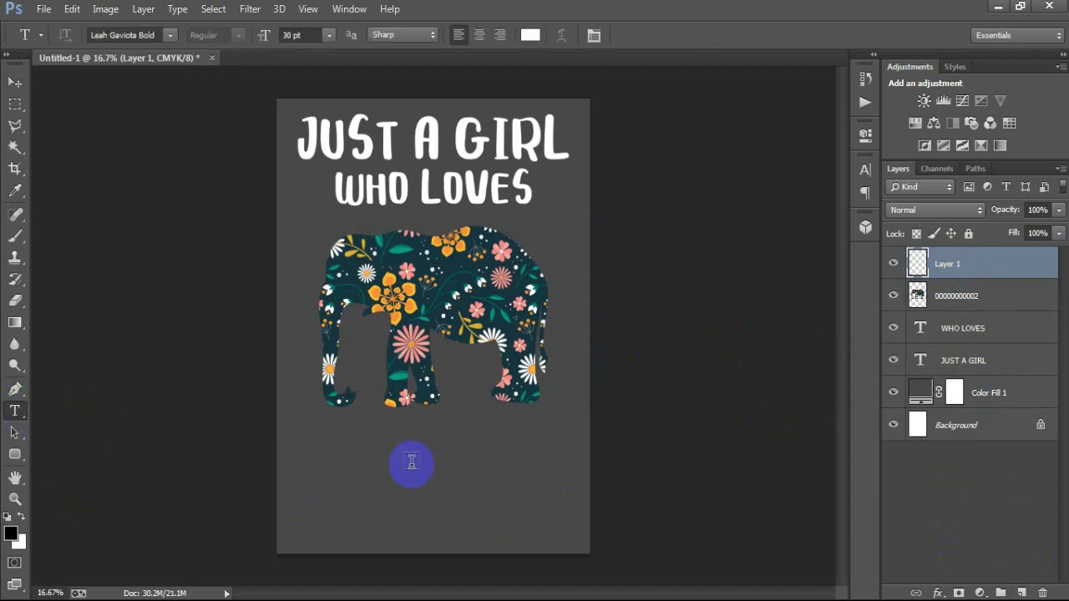
{"action": "left_click", "coordinate": [459, 500]}
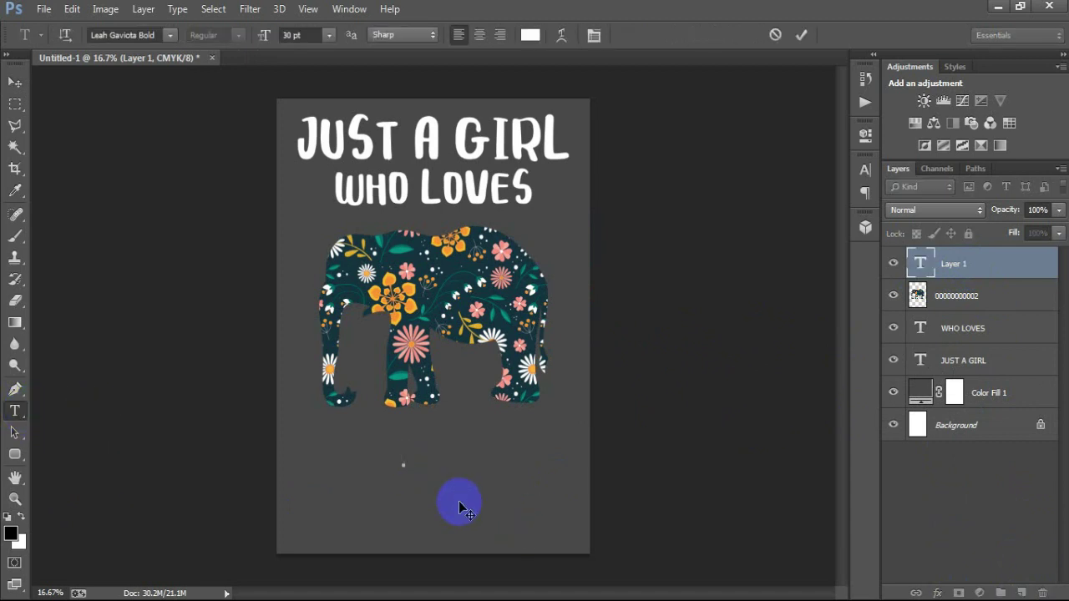
{"action": "type", "text": "ELEPHANTS"}
{"action": "left_click", "coordinate": [15, 82]}
{"action": "left_click", "coordinate": [866, 170]}
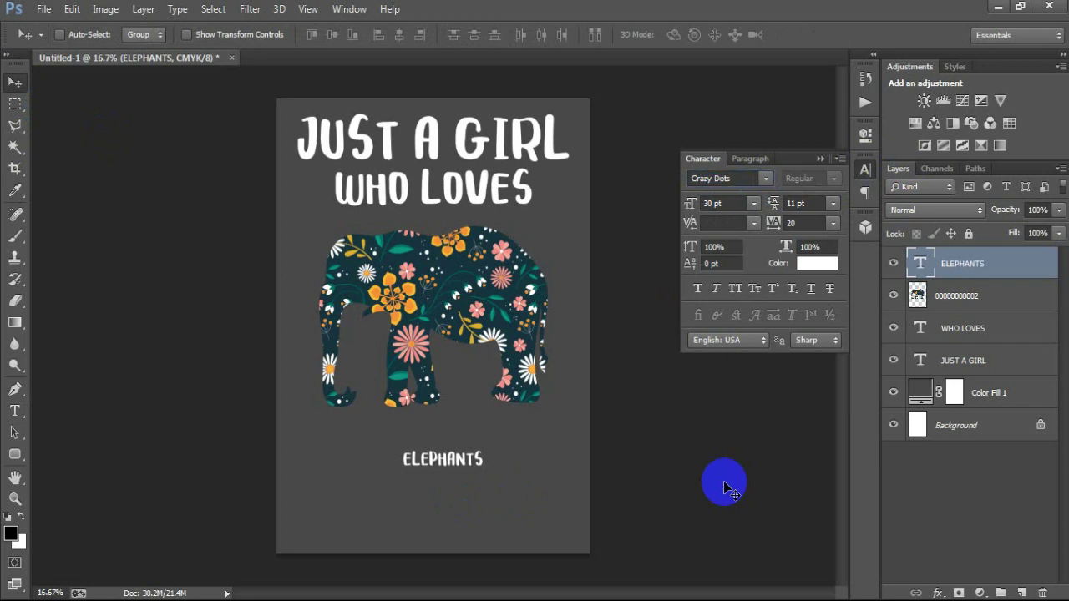
{"action": "left_click", "coordinate": [821, 158]}
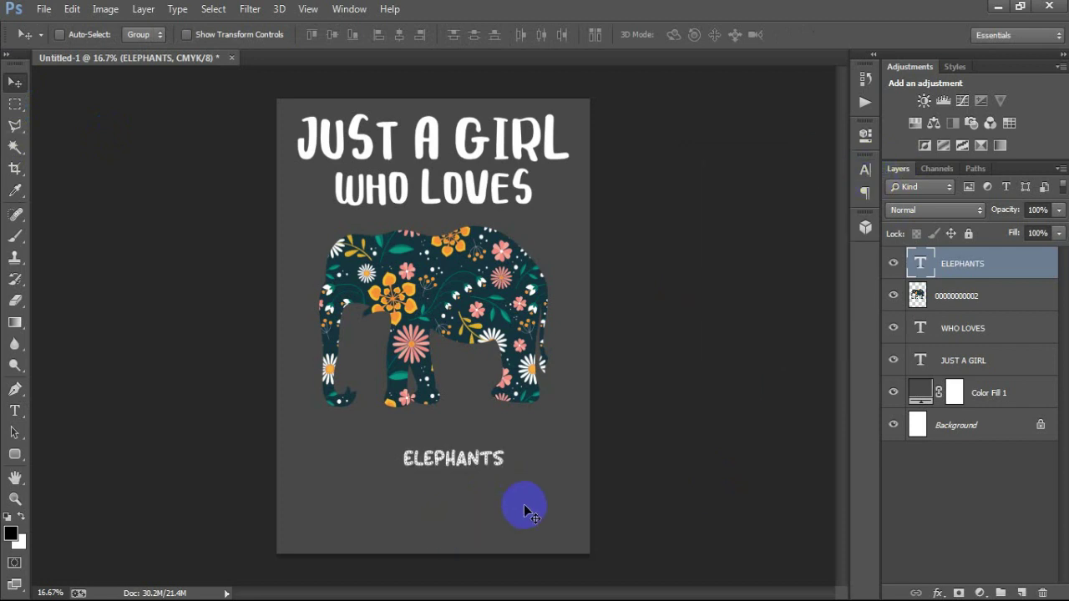
{"action": "key", "text": "ctrl+t"}
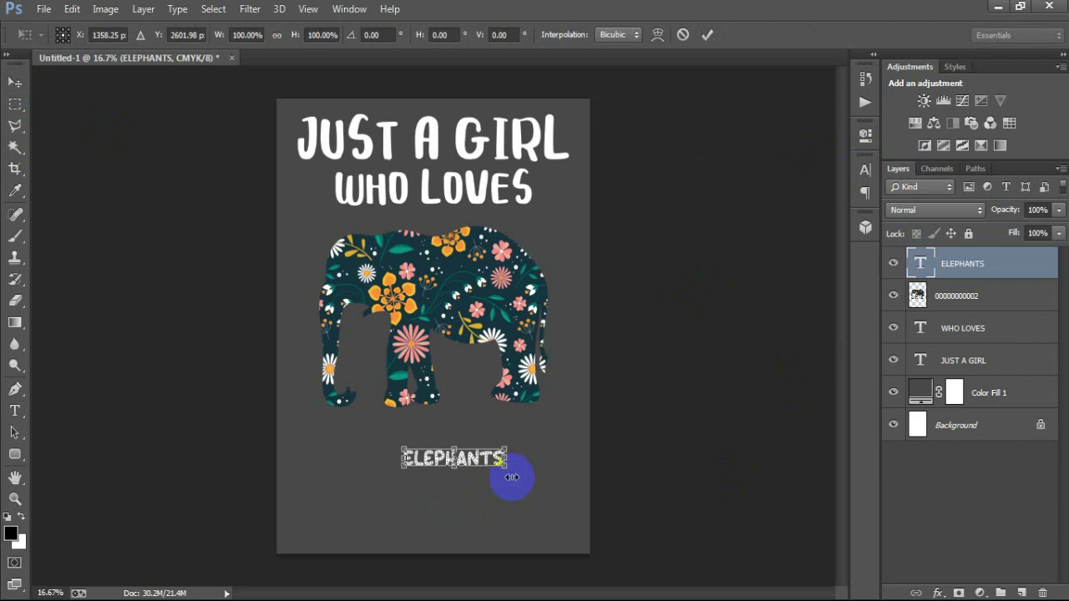
Scale the ELEPHANTS text up to roughly the elephant's width
{"action": "left_click_drag", "start_coordinate": [507, 470], "coordinate": [585, 537]}
{"action": "mouse_move", "coordinate": [477, 469]}
{"action": "left_mouse_down"}
{"action": "mouse_move", "coordinate": [486, 469]}
{"action": "mouse_move", "coordinate": [436, 492]}
{"action": "left_mouse_up"}
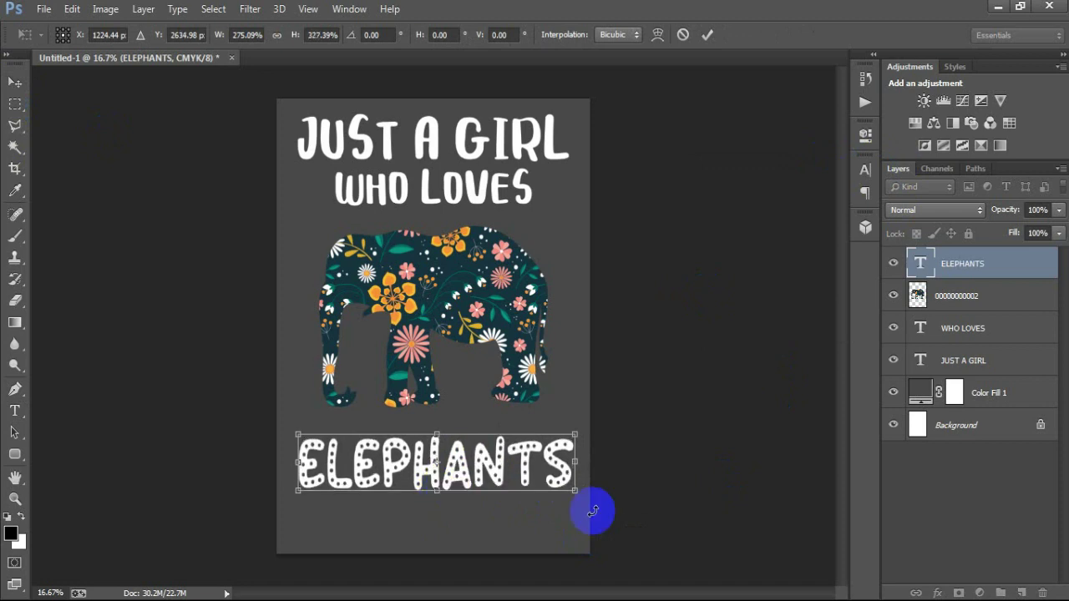
{"action": "left_click_drag", "start_coordinate": [575, 494], "coordinate": [569, 492]}
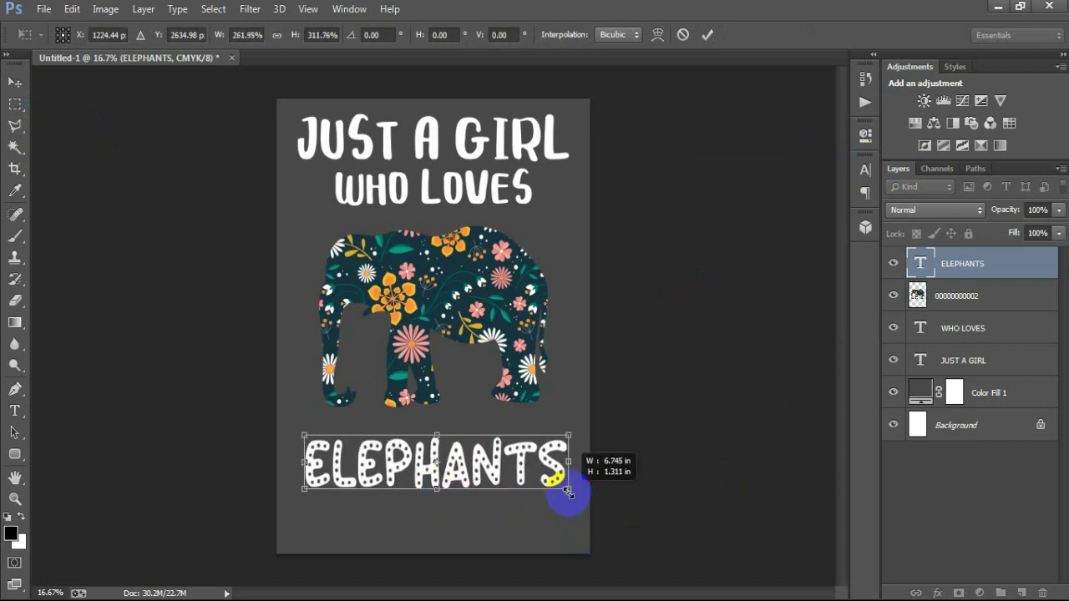
{"action": "left_click", "coordinate": [706, 35]}
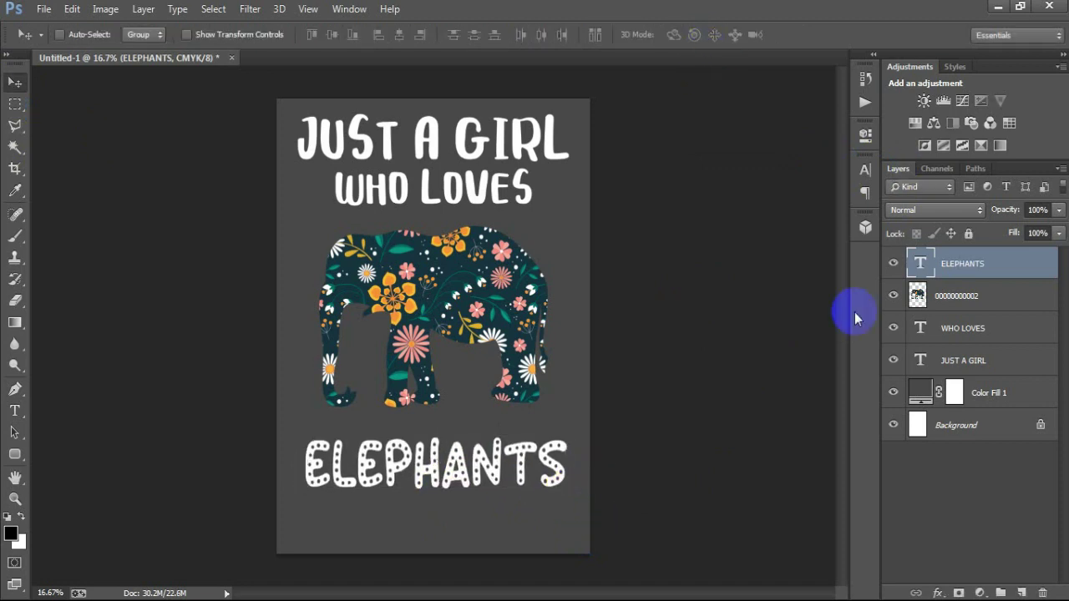
Centre ELEPHANTS horizontally against the Background and nudge it up beneath the elephant
{"action": "left_click", "coordinate": [983, 427], "text": "ctrl"}
{"action": "left_click", "coordinate": [399, 35]}
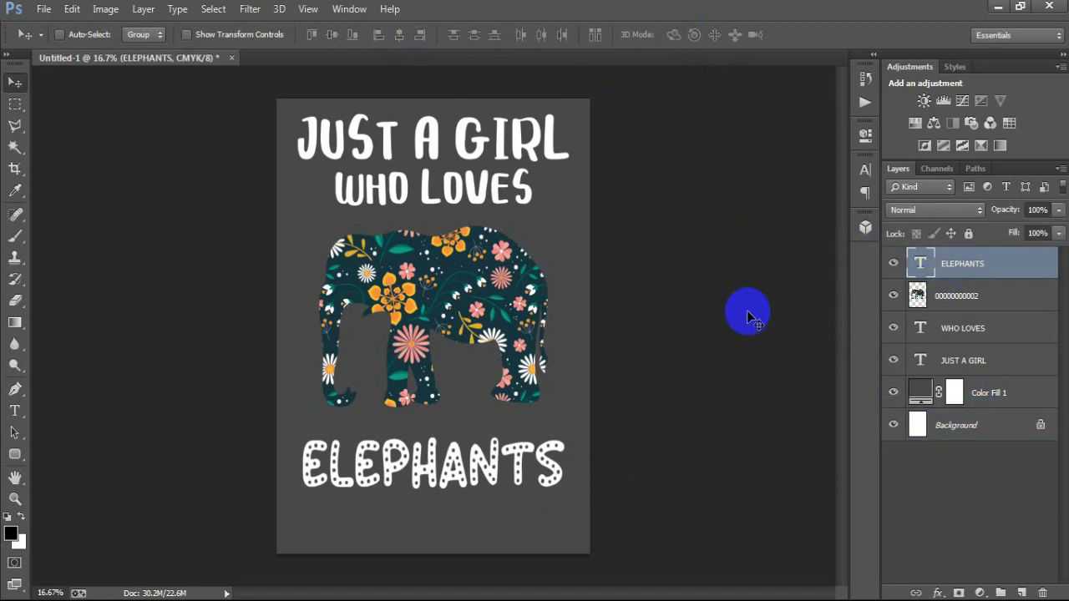
{"action": "key", "text": "shift+Up"}
{"action": "key", "text": "shift+Up"}
{"action": "key", "text": "shift+Up"}
{"action": "key", "text": "shift+Up"}
{"action": "key", "text": "shift+Up"}
{"action": "key", "text": "shift+Up"}
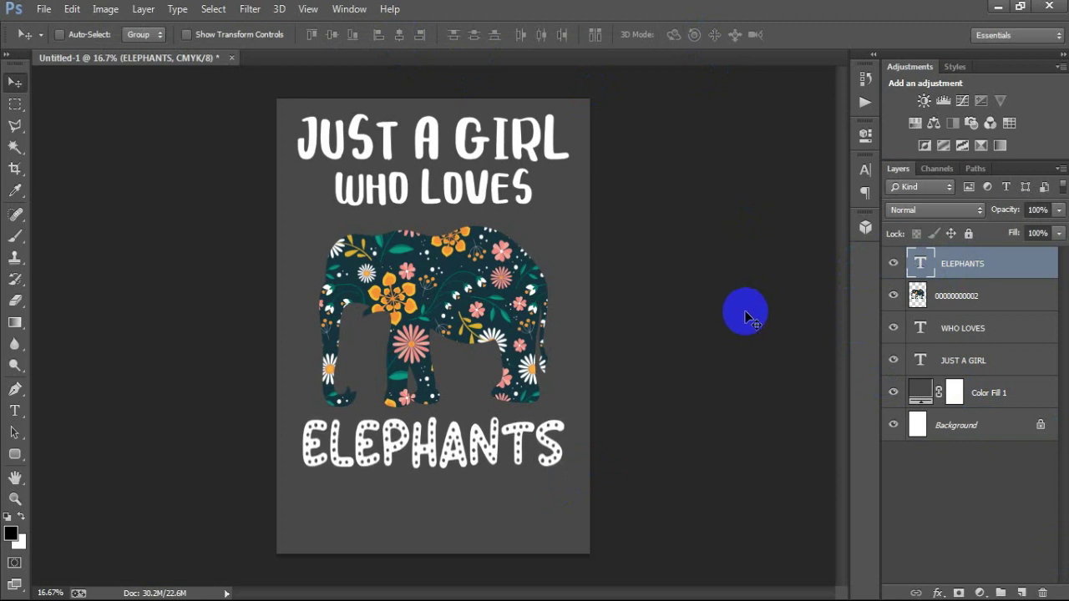
{"action": "left_click", "coordinate": [44, 8]}
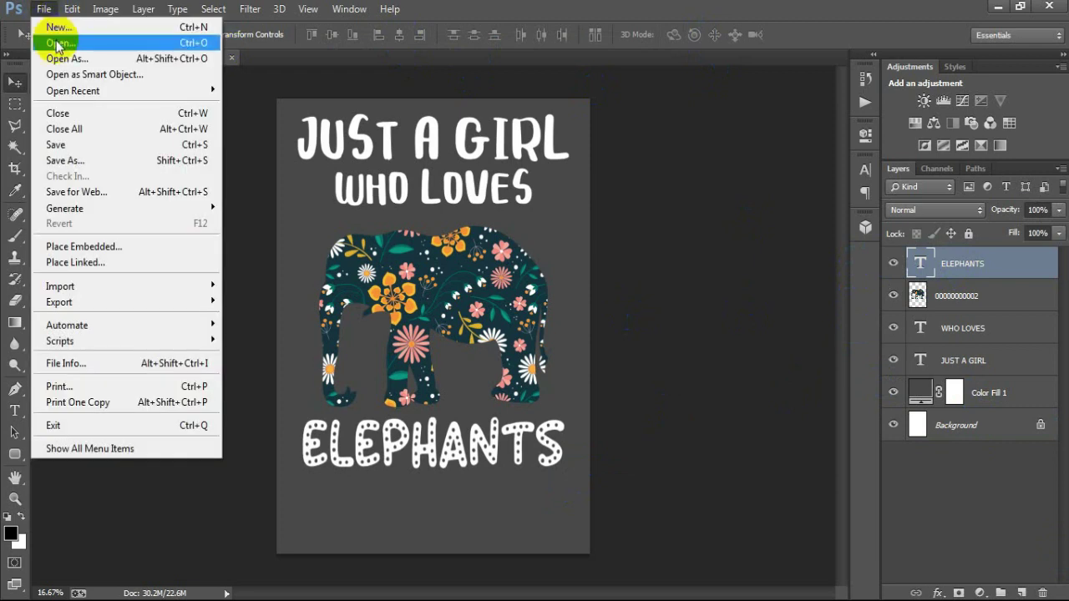
Open the heart image 00000000001.png
{"action": "left_click", "coordinate": [58, 43]}
{"action": "left_click", "coordinate": [706, 138]}
{"action": "left_click", "coordinate": [737, 462]}
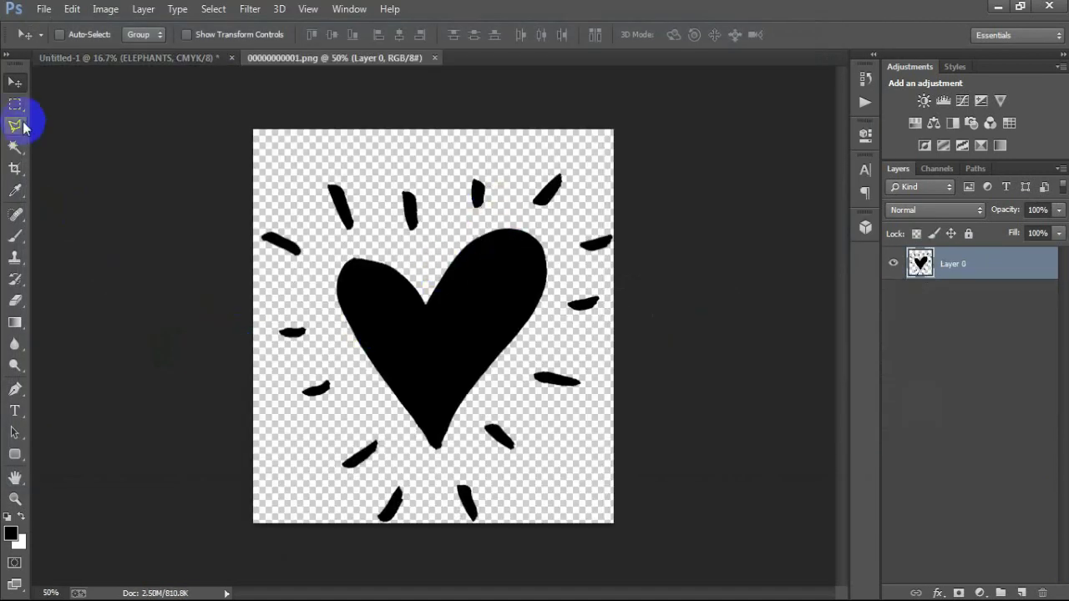
Outline the black heart with a Polygonal Lasso selection
{"action": "left_click", "coordinate": [15, 125]}
{"action": "left_click", "coordinate": [318, 307]}
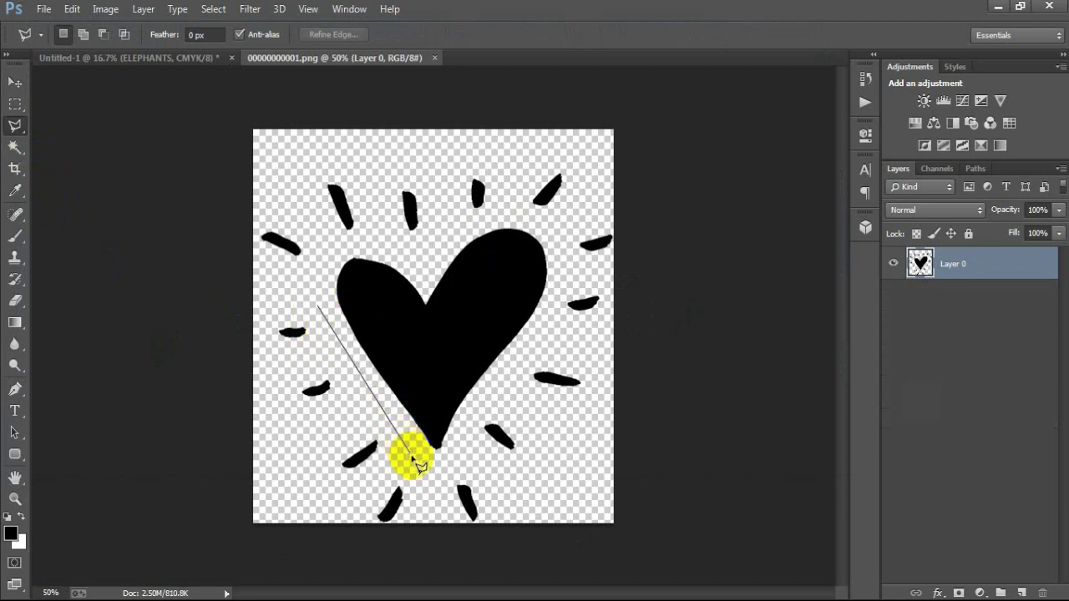
{"action": "left_click", "coordinate": [407, 452]}
{"action": "left_click", "coordinate": [437, 464]}
{"action": "left_click", "coordinate": [544, 322]}
{"action": "left_click", "coordinate": [552, 264]}
{"action": "left_click", "coordinate": [533, 224]}
{"action": "left_click", "coordinate": [486, 214]}
{"action": "left_click", "coordinate": [384, 243]}
{"action": "left_click", "coordinate": [327, 248]}
{"action": "left_click", "coordinate": [320, 309]}
Drag the selected heart into the T-shirt design as Layer 1 and close the heart file
{"action": "left_click", "coordinate": [15, 82]}
{"action": "mouse_move", "coordinate": [347, 275]}
{"action": "left_mouse_down"}
{"action": "mouse_move", "coordinate": [221, 178]}
{"action": "mouse_move", "coordinate": [138, 74]}
{"action": "mouse_move", "coordinate": [428, 359]}
{"action": "left_mouse_up"}
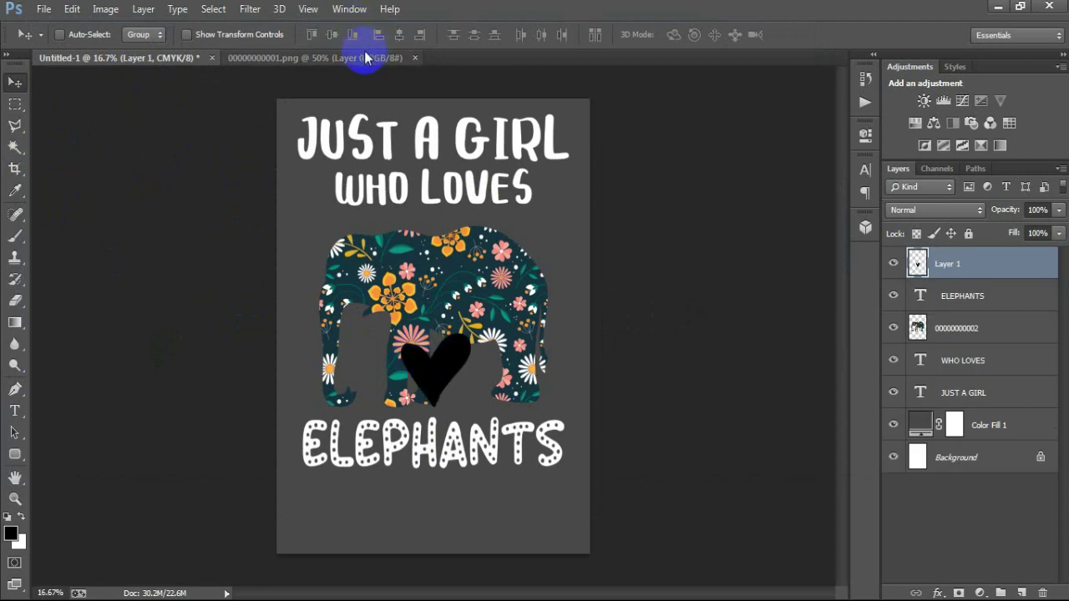
{"action": "left_click", "coordinate": [415, 59]}
Shrink the black heart to about 43% and place it left of WHO LOVES
{"action": "left_click_drag", "start_coordinate": [441, 362], "coordinate": [455, 286]}
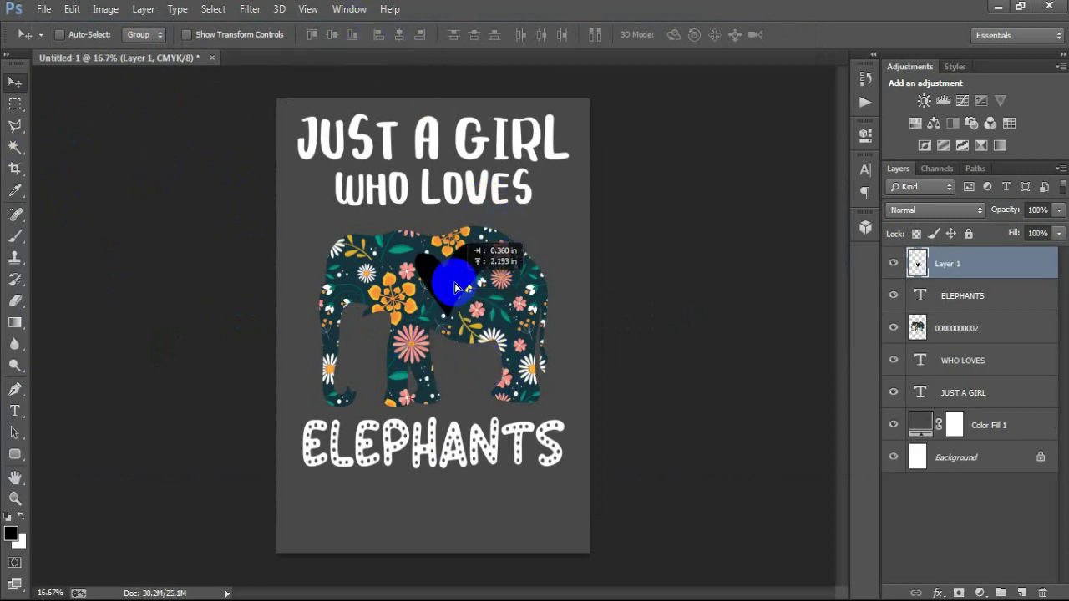
{"action": "key", "text": "ctrl+t"}
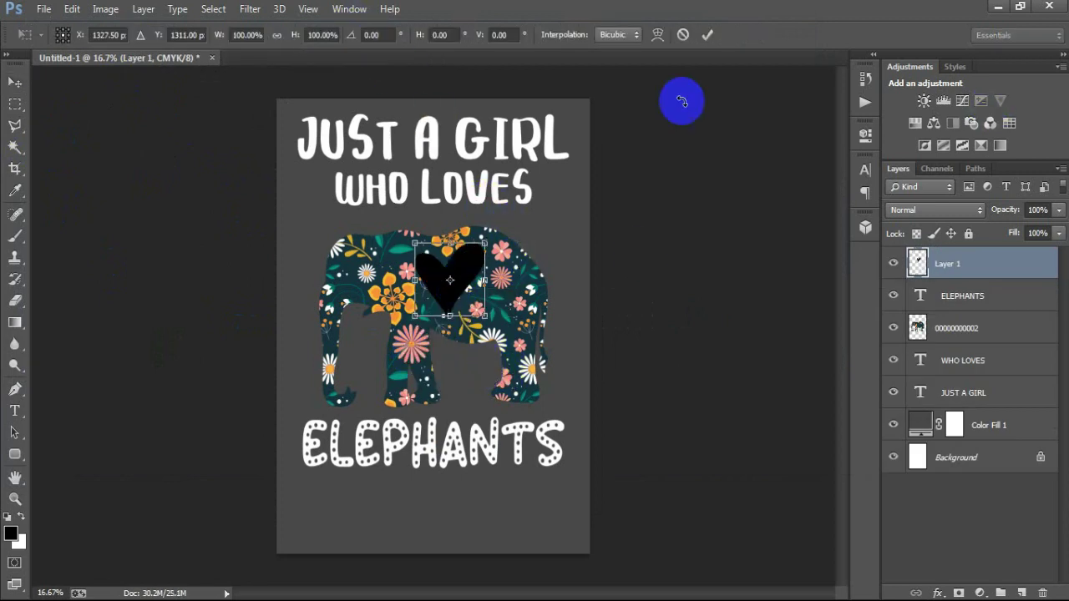
{"action": "left_click_drag", "start_coordinate": [484, 316], "coordinate": [556, 251]}
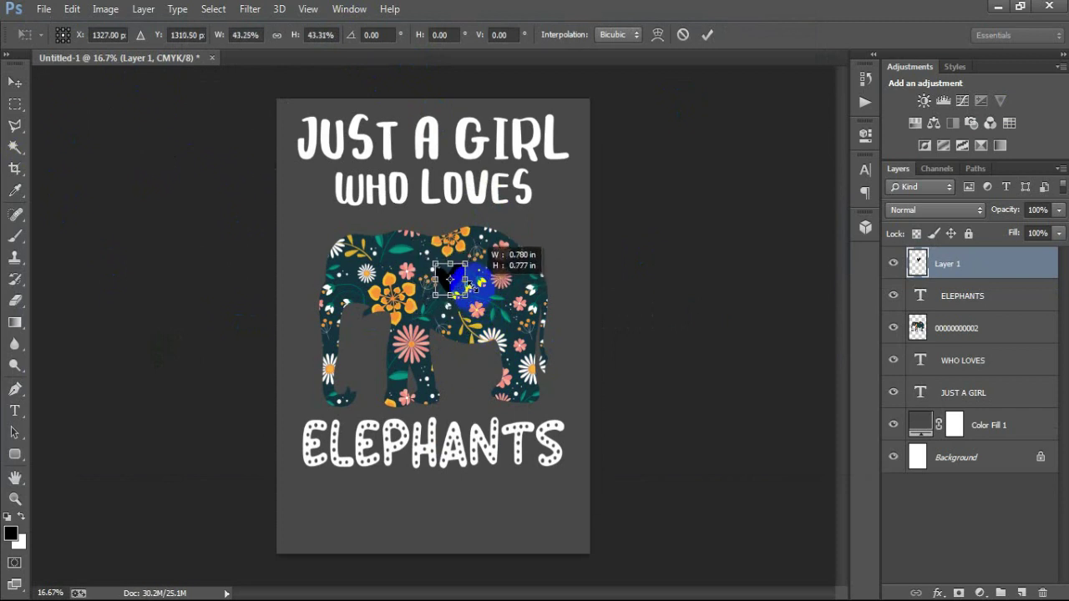
{"action": "left_click", "coordinate": [707, 34]}
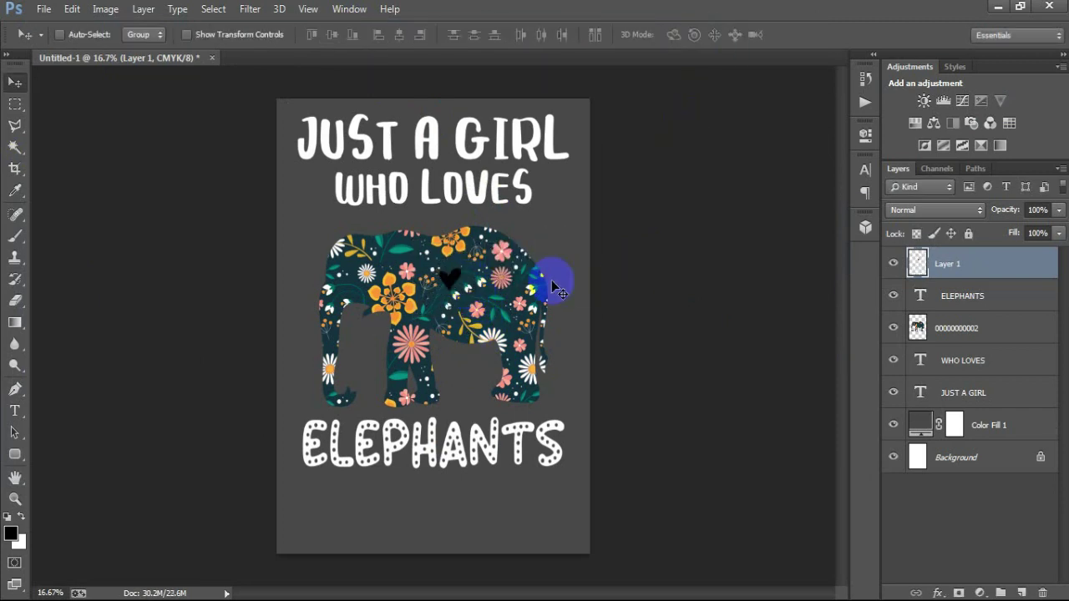
{"action": "mouse_move", "coordinate": [451, 277]}
{"action": "left_mouse_down"}
{"action": "mouse_move", "coordinate": [317, 209]}
{"action": "mouse_move", "coordinate": [312, 195]}
{"action": "left_mouse_up"}
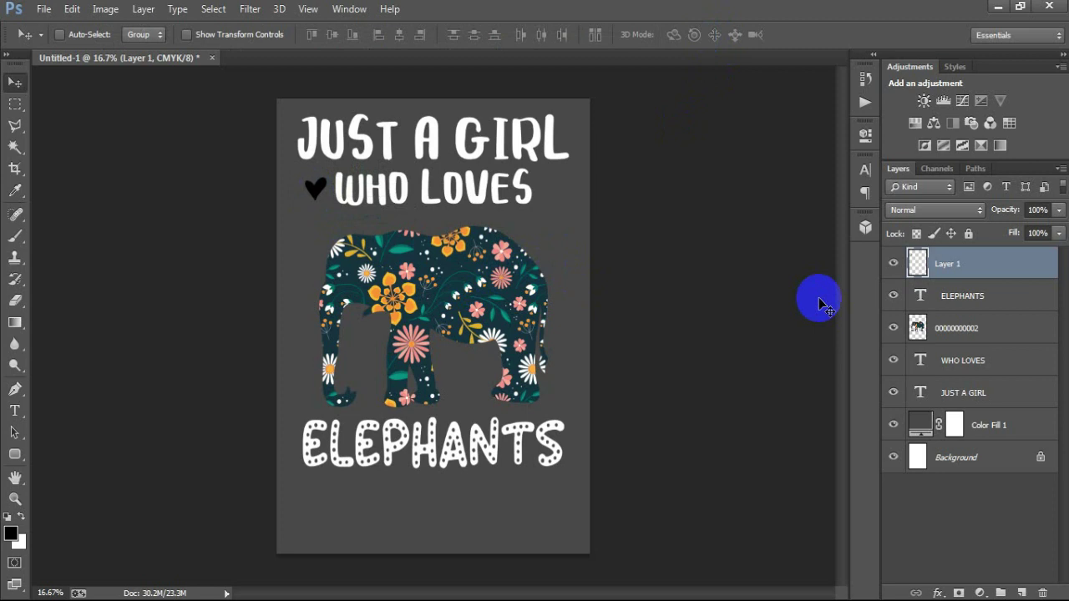
{"action": "left_click", "coordinate": [44, 9]}
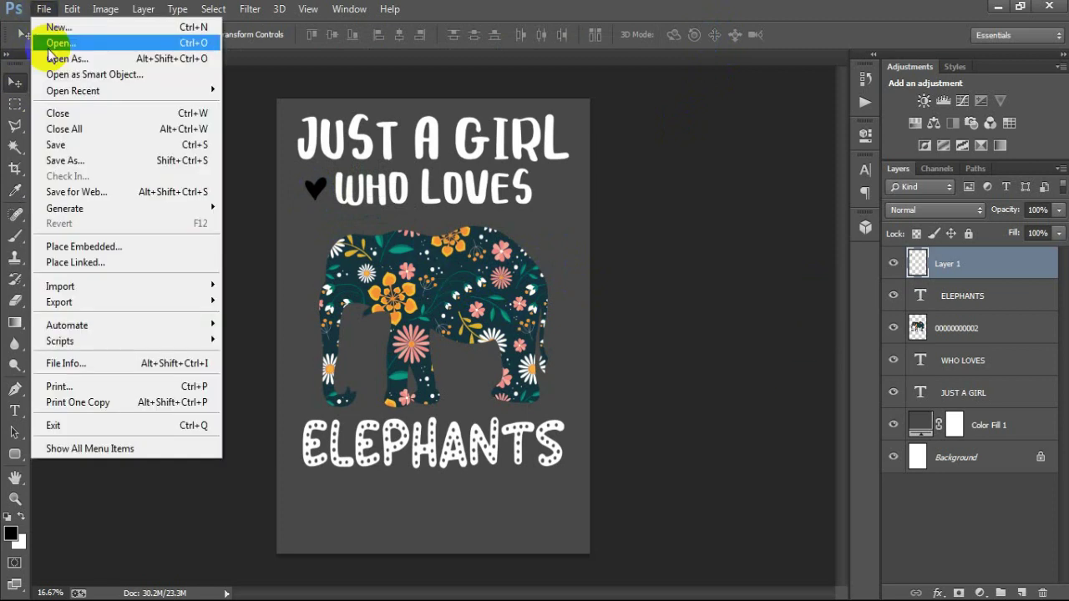
{"action": "left_click", "coordinate": [96, 265]}
{"action": "left_click", "coordinate": [264, 232]}
{"action": "left_click", "coordinate": [719, 461]}
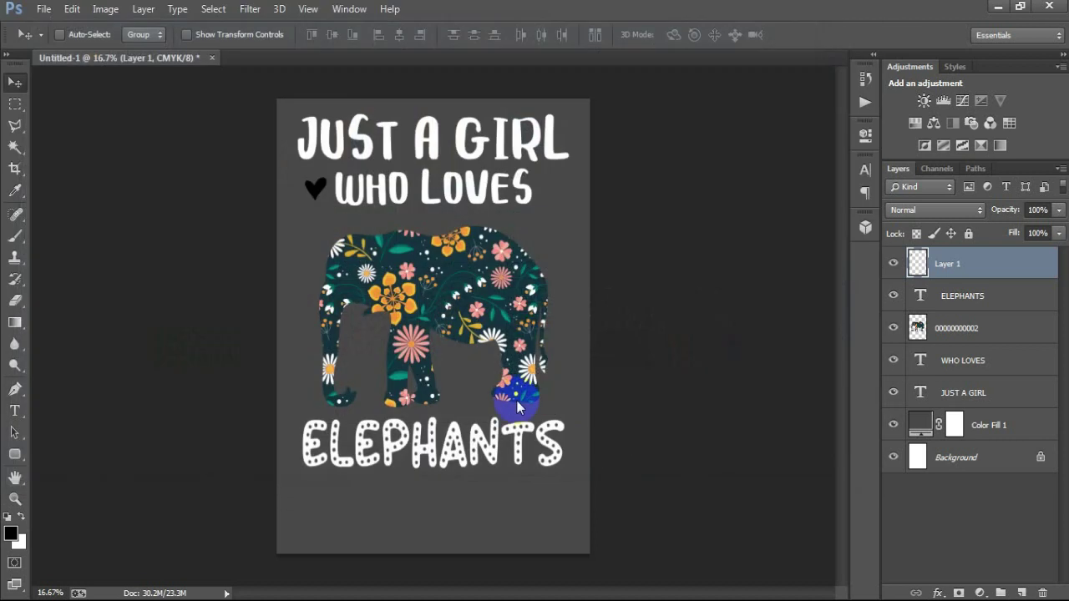
{"action": "left_click_drag", "start_coordinate": [396, 264], "coordinate": [310, 164]}
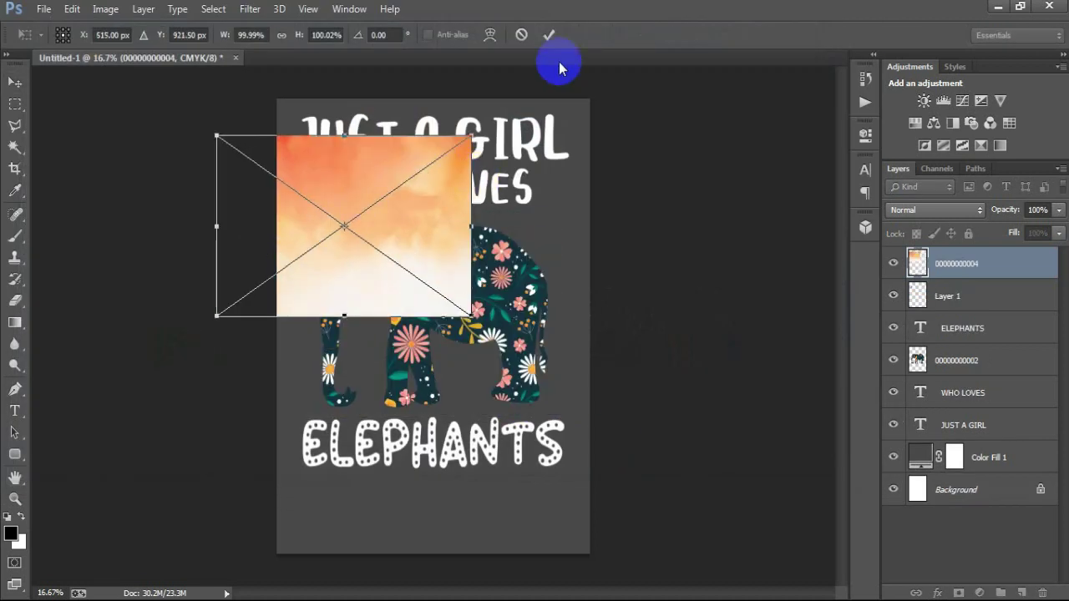
{"action": "left_click", "coordinate": [549, 34]}
Rasterize the watercolour, clip it to the heart for a peach tint, and merge both layers
{"action": "right_click", "coordinate": [979, 266]}
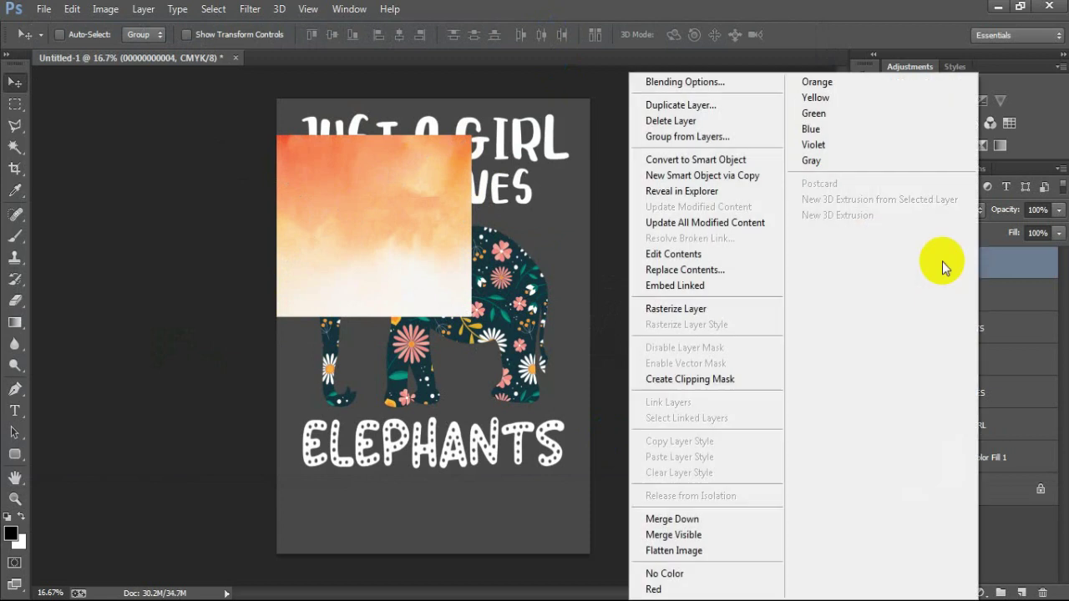
{"action": "left_click", "coordinate": [743, 310]}
{"action": "left_click", "coordinate": [894, 263]}
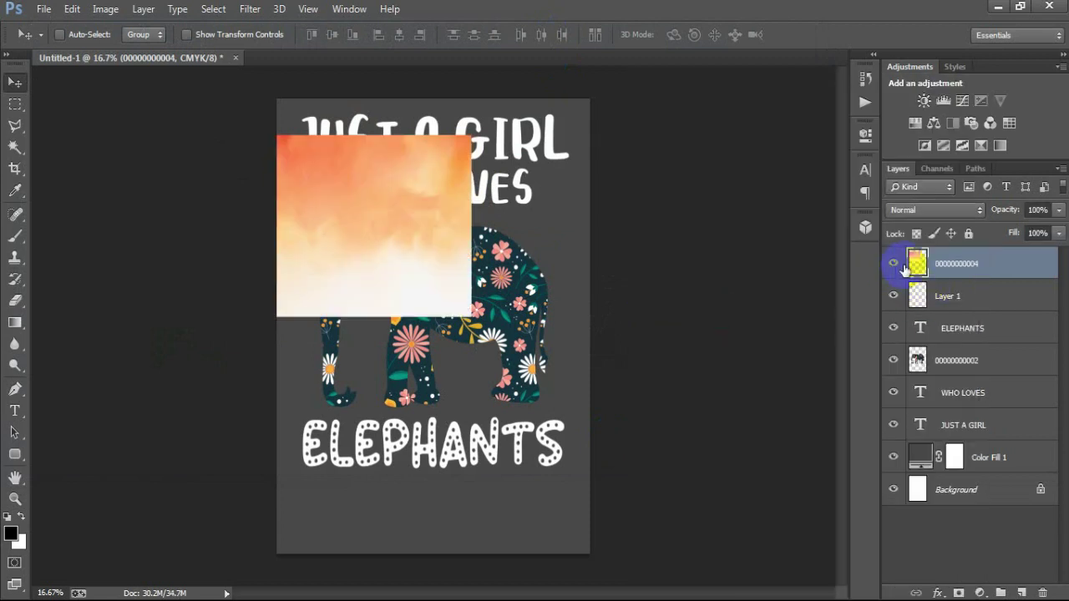
{"action": "right_click", "coordinate": [941, 255]}
{"action": "left_click", "coordinate": [709, 292]}
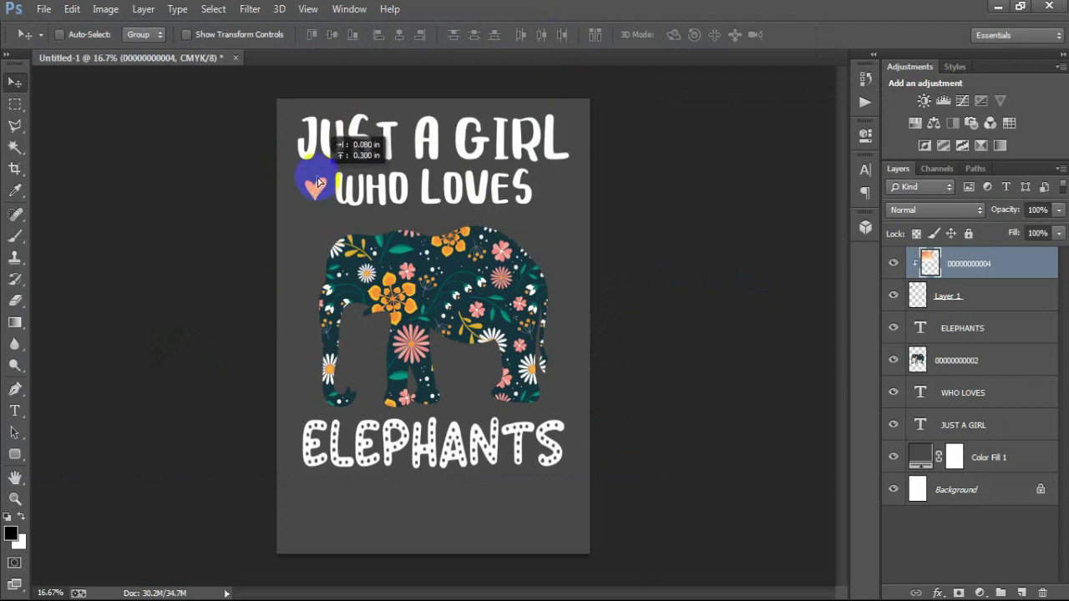
{"action": "left_click_drag", "start_coordinate": [316, 195], "coordinate": [518, 276]}
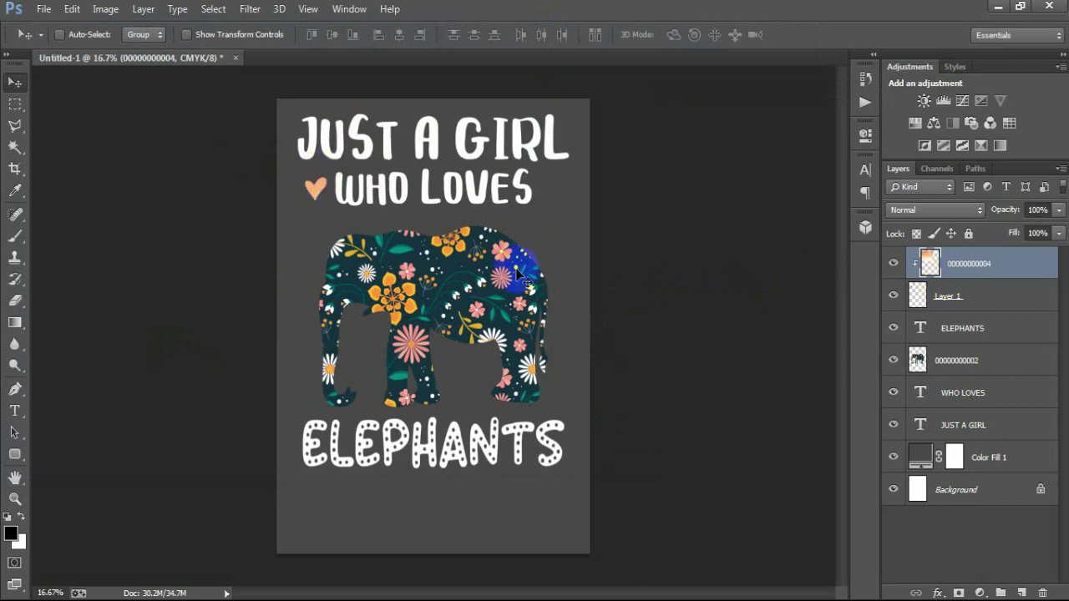
{"action": "left_click", "coordinate": [1003, 298], "text": "shift"}
{"action": "key", "text": "ctrl+e"}
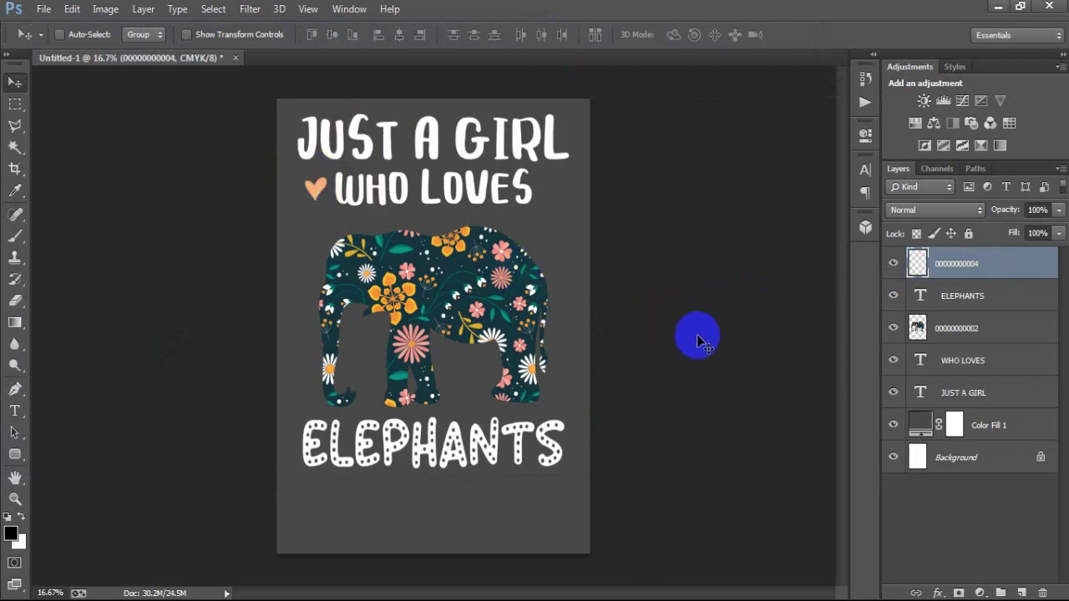
Duplicate the peach heart and place the copy right of WHO LOVES
{"action": "left_click", "coordinate": [750, 325]}
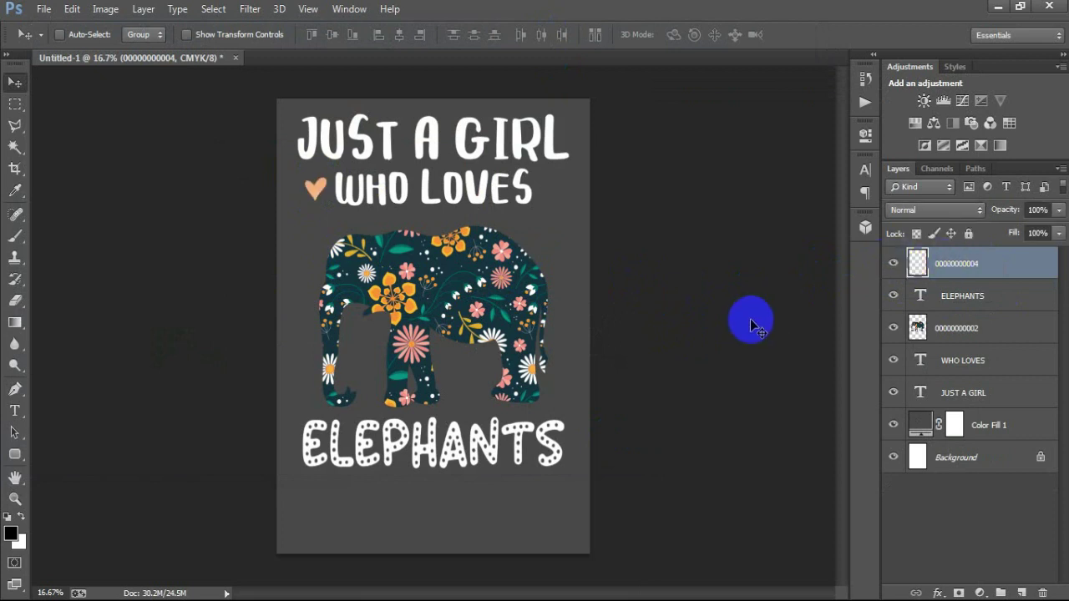
{"action": "key", "text": "ctrl+j"}
{"action": "left_click_drag", "start_coordinate": [311, 186], "coordinate": [545, 198]}
{"action": "left_click", "coordinate": [737, 272]}
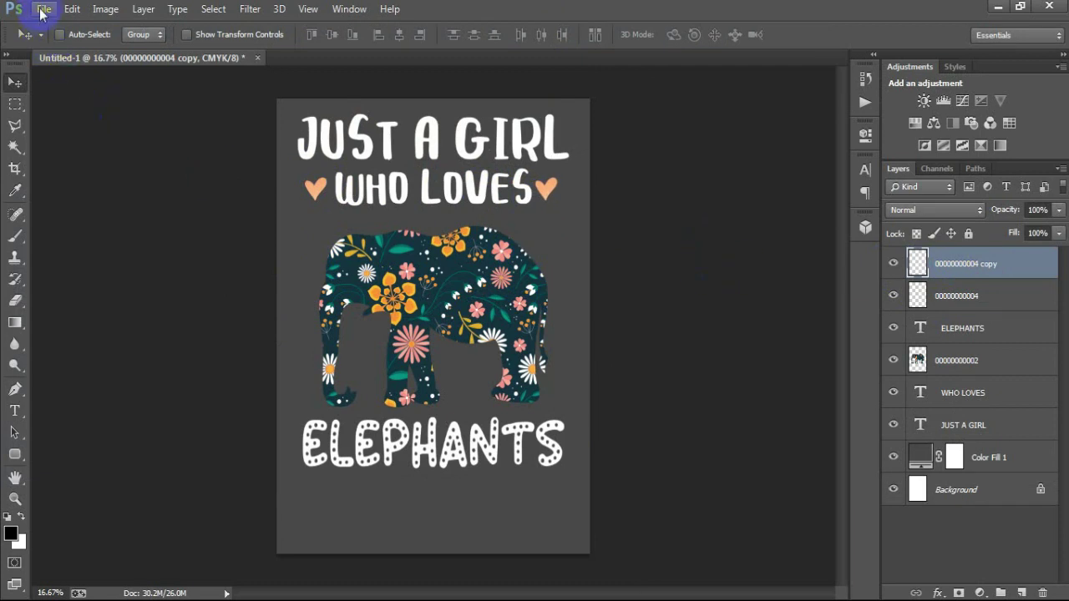
{"action": "left_click", "coordinate": [749, 289]}
Add another heart copy shrunk to about two thirds, beside the elephant's head
{"action": "key", "text": "ctrl+j"}
{"action": "left_click_drag", "start_coordinate": [544, 189], "coordinate": [351, 389]}
{"action": "key", "text": "ctrl+t"}
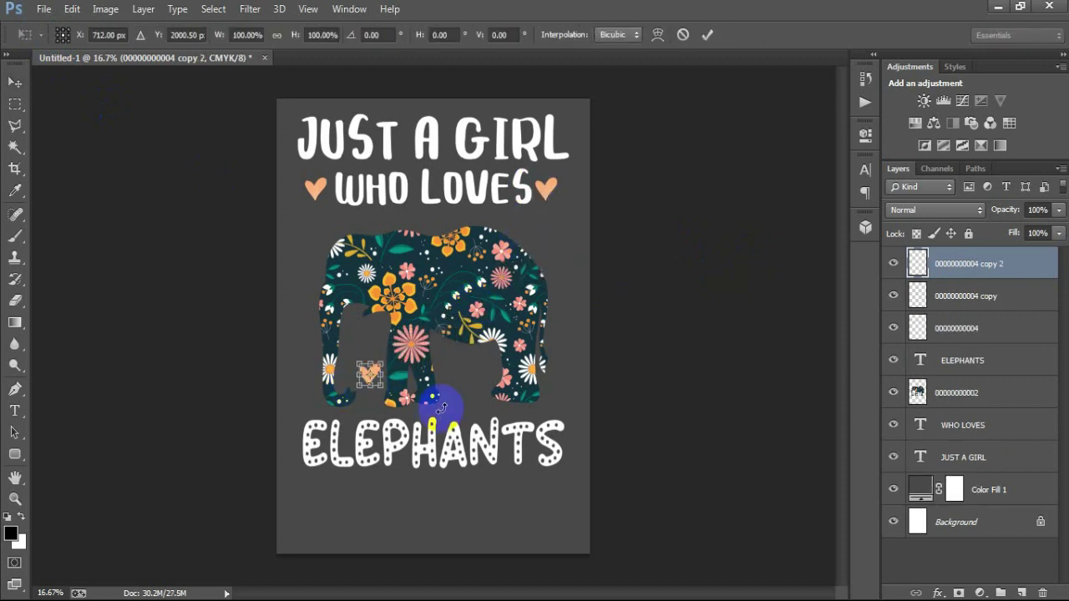
{"action": "left_click_drag", "start_coordinate": [382, 389], "coordinate": [378, 387]}
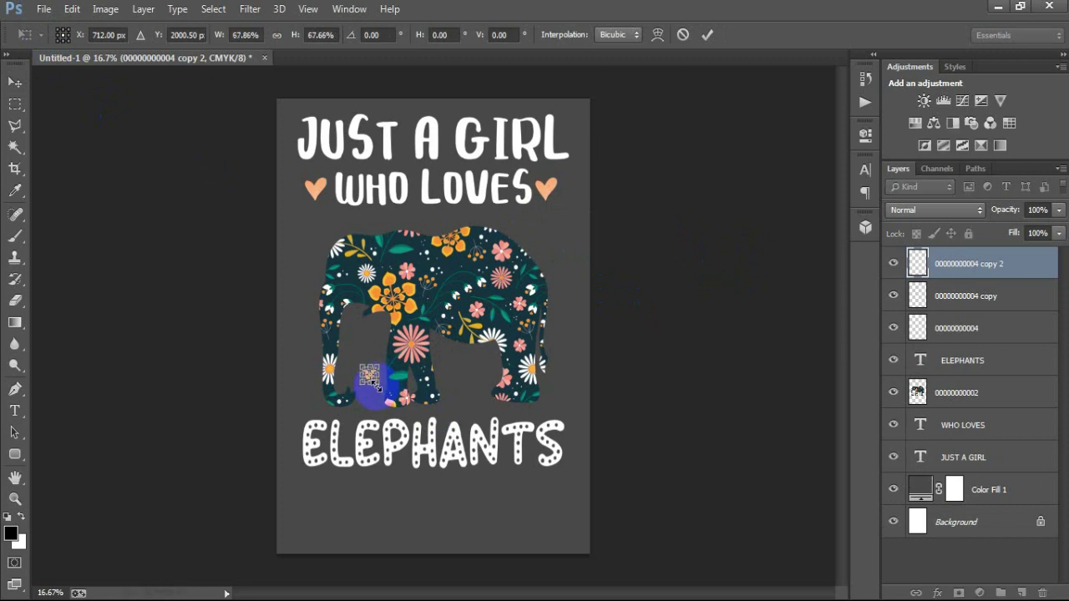
{"action": "left_click", "coordinate": [706, 34]}
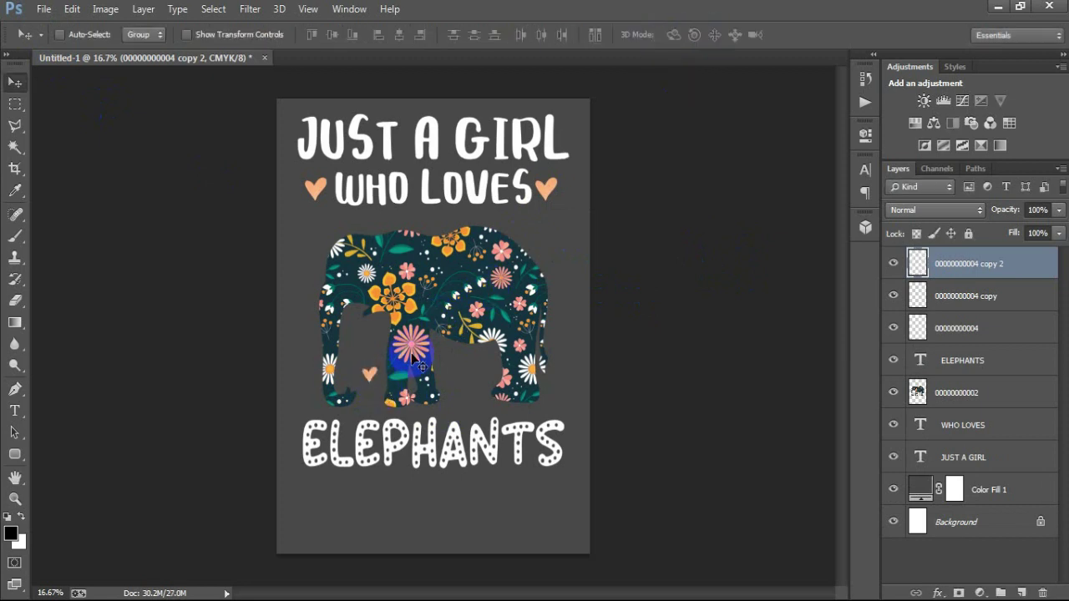
{"action": "left_click_drag", "start_coordinate": [374, 376], "coordinate": [324, 274]}
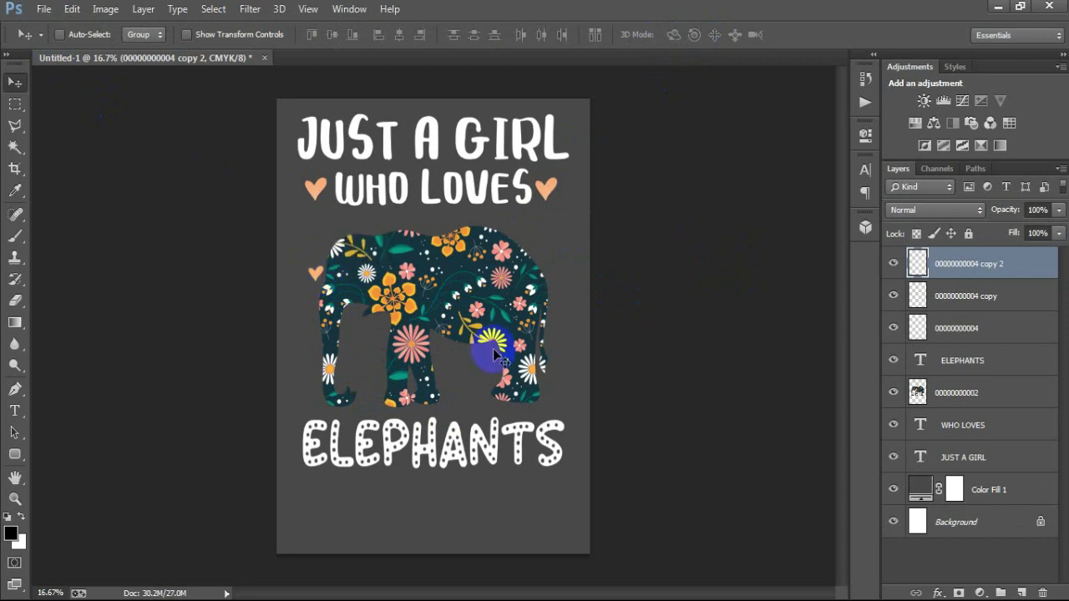
Add heart copies above the elephant, by its lower-left foot, front foot and front leg
{"action": "mouse_move", "coordinate": [496, 358]}
{"action": "left_mouse_down"}
{"action": "mouse_move", "coordinate": [422, 222]}
{"action": "mouse_move", "coordinate": [435, 226]}
{"action": "left_mouse_up"}
{"action": "key", "text": "ctrl+j"}
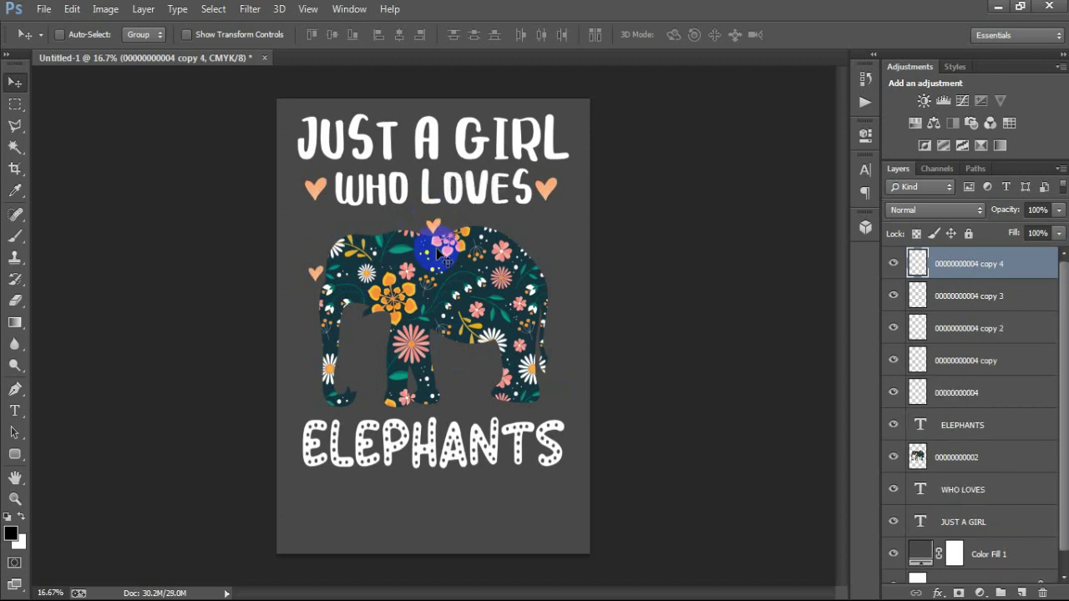
{"action": "mouse_move", "coordinate": [432, 237]}
{"action": "left_mouse_down"}
{"action": "mouse_move", "coordinate": [346, 386]}
{"action": "mouse_move", "coordinate": [296, 410]}
{"action": "mouse_move", "coordinate": [314, 409]}
{"action": "left_mouse_up"}
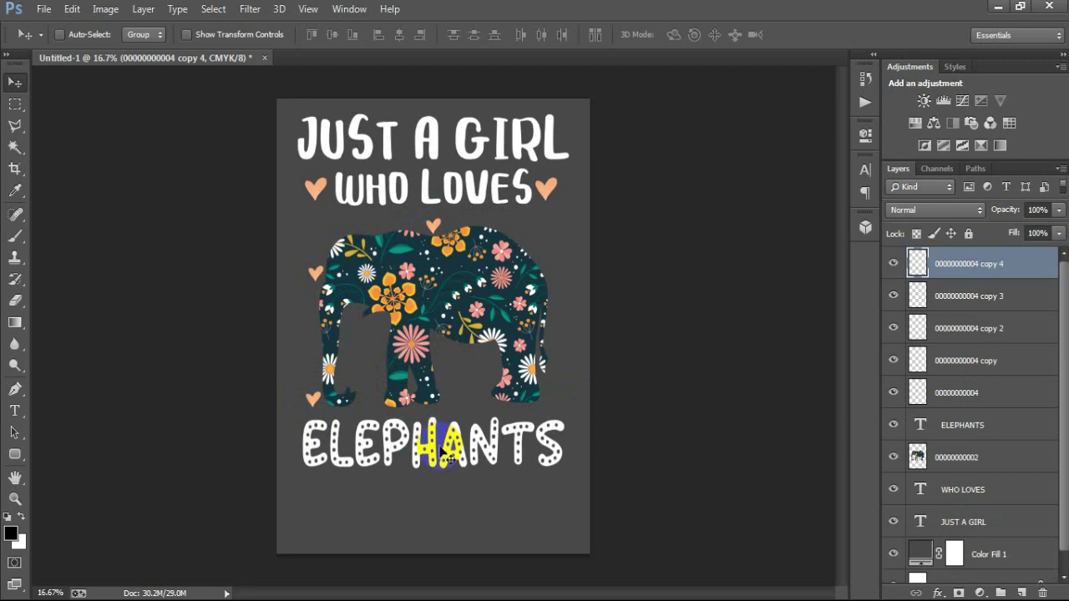
{"action": "key", "text": "ctrl+j"}
{"action": "mouse_move", "coordinate": [334, 391]}
{"action": "left_mouse_down"}
{"action": "mouse_move", "coordinate": [378, 387]}
{"action": "mouse_move", "coordinate": [352, 373]}
{"action": "left_mouse_up"}
{"action": "key", "text": "ctrl+j"}
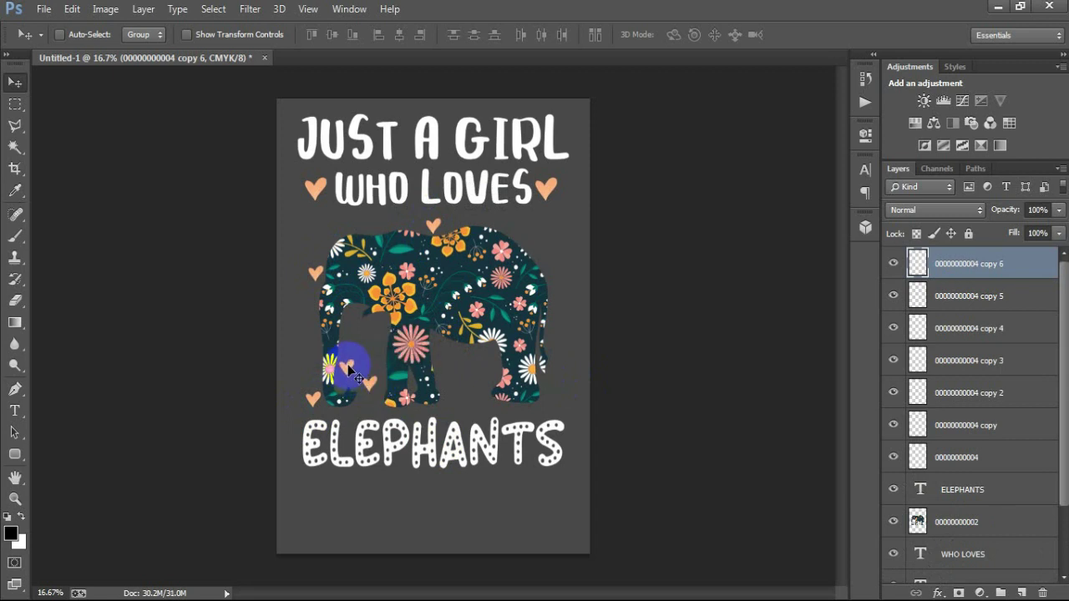
{"action": "key", "text": "ctrl+j"}
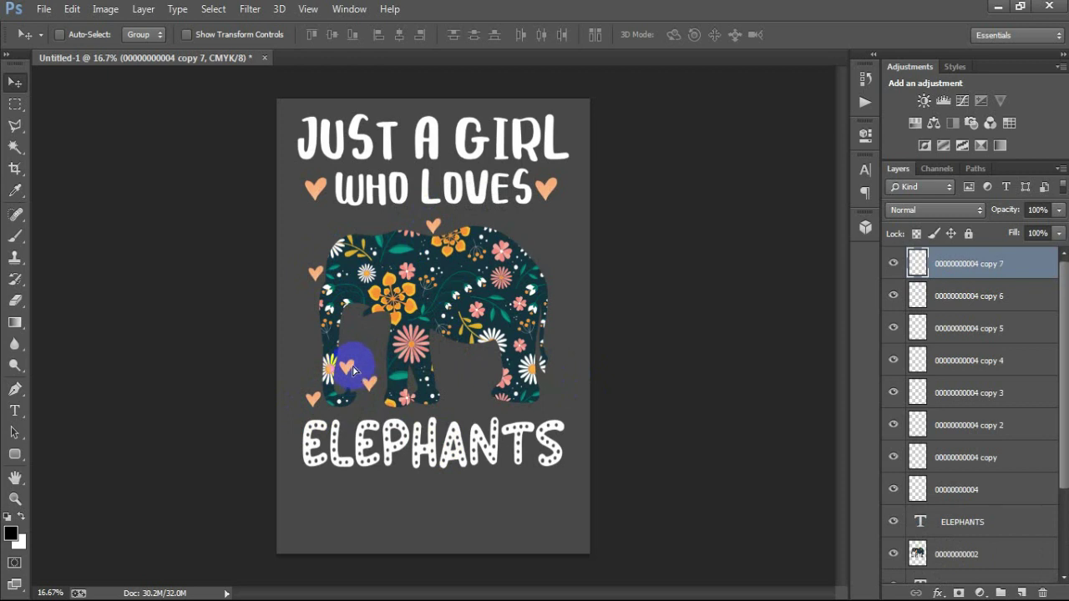
{"action": "left_click_drag", "start_coordinate": [351, 368], "coordinate": [375, 347]}
Add heart copies between the hind legs, under the belly, by the rump and along the back
{"action": "key", "text": "ctrl+j"}
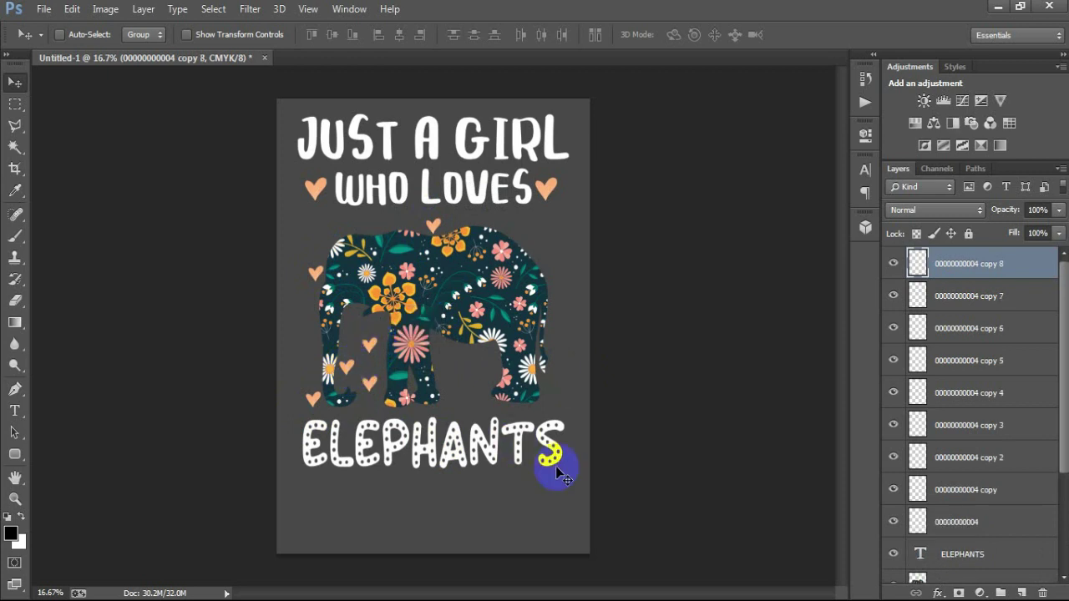
{"action": "left_click_drag", "start_coordinate": [370, 344], "coordinate": [468, 392]}
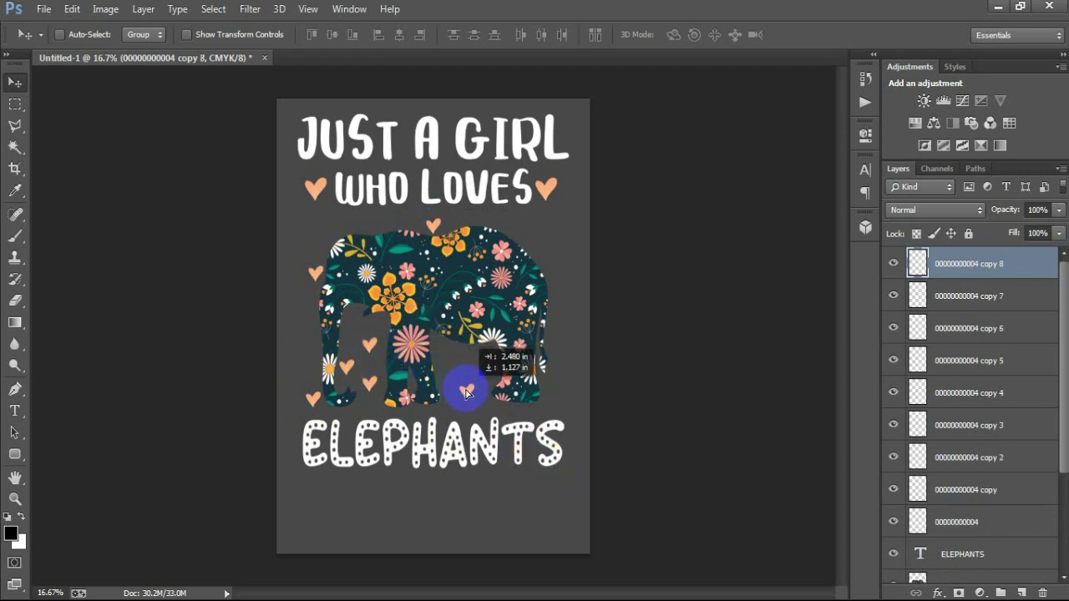
{"action": "left_click_drag", "start_coordinate": [468, 393], "coordinate": [497, 438]}
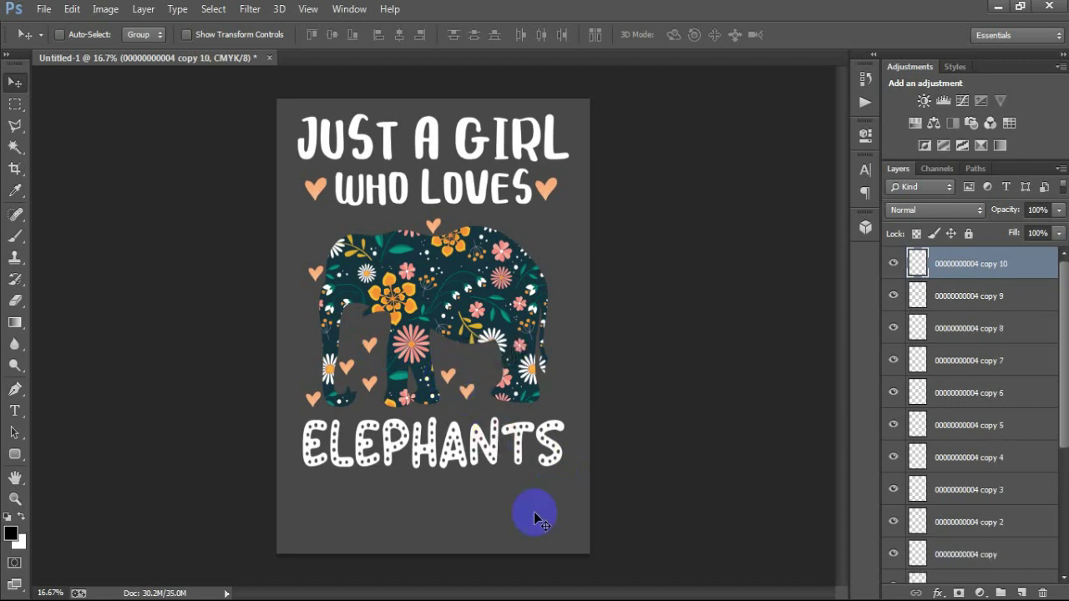
{"action": "left_click_drag", "start_coordinate": [534, 512], "coordinate": [511, 386]}
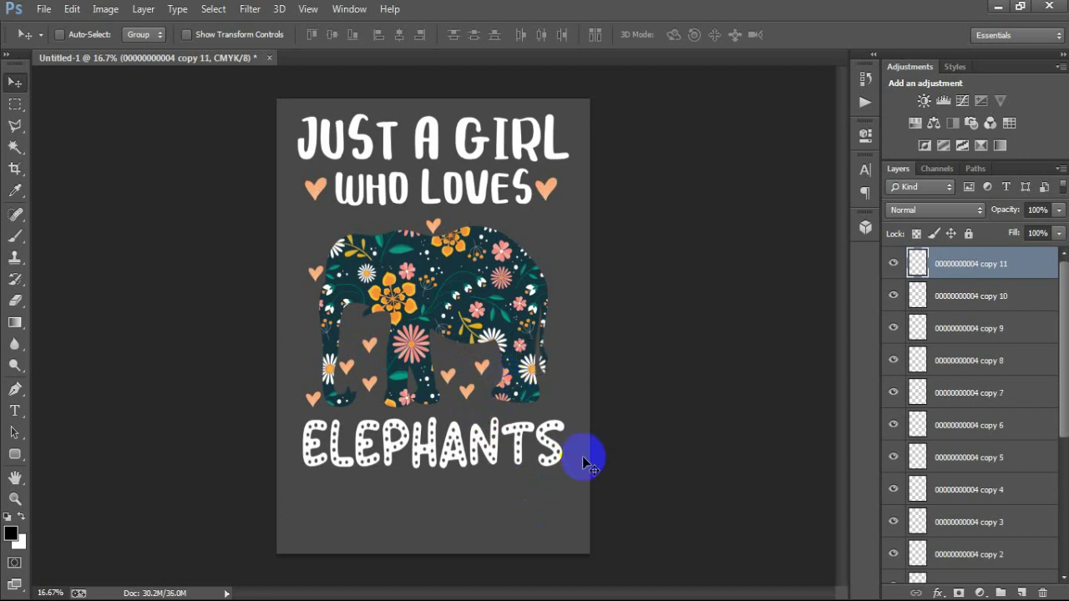
{"action": "left_click_drag", "start_coordinate": [483, 365], "coordinate": [558, 376]}
{"action": "left_click_drag", "start_coordinate": [556, 383], "coordinate": [556, 315]}
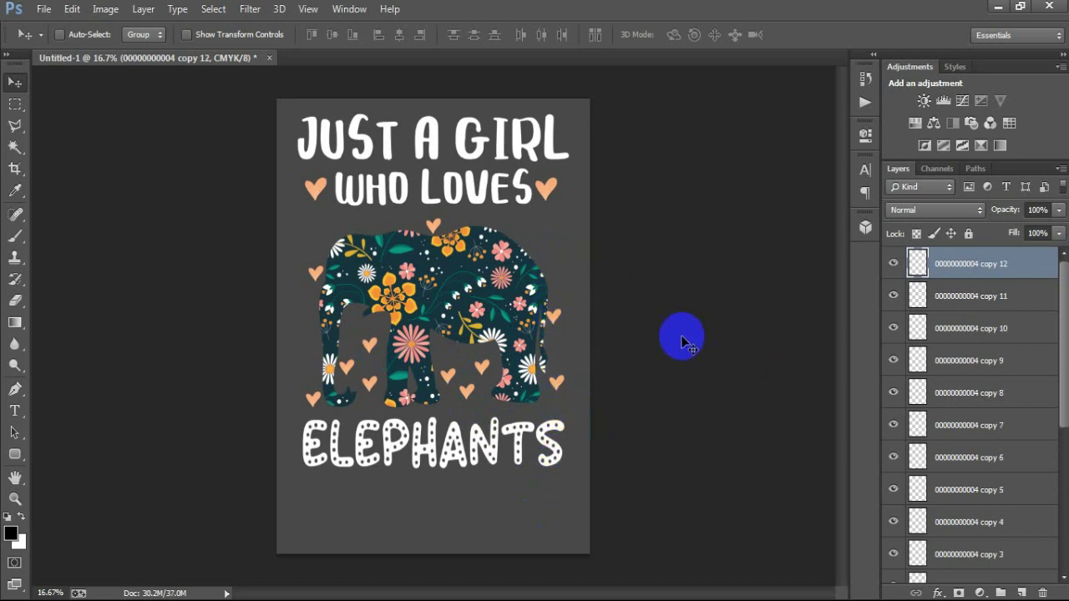
{"action": "left_click_drag", "start_coordinate": [554, 317], "coordinate": [553, 266]}
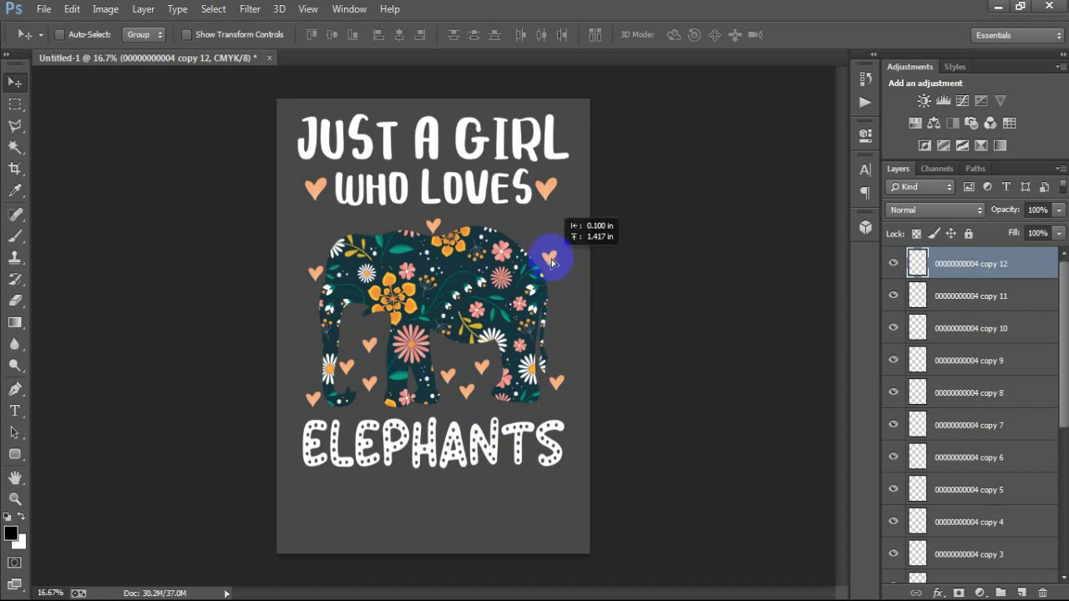
Select heart layer copy 2 beside the elephant's trunk
{"action": "scroll", "coordinate": [1010, 410], "scroll_direction": "down", "scroll_amount": 5}
{"action": "scroll", "coordinate": [992, 421], "scroll_direction": "down", "scroll_amount": 3}
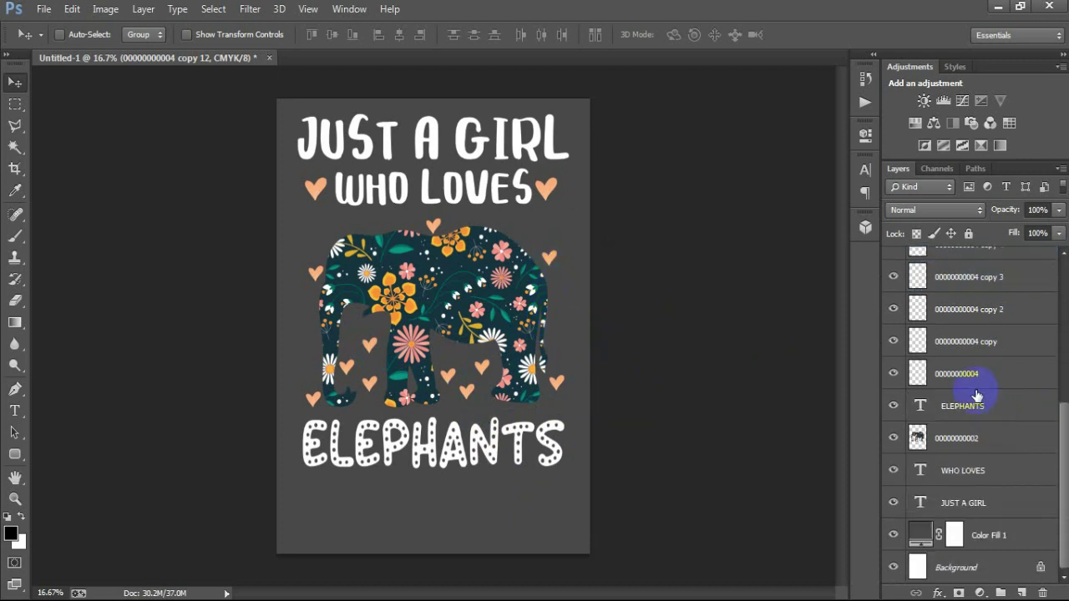
{"action": "scroll", "coordinate": [969, 400], "scroll_direction": "up", "scroll_amount": 2}
{"action": "left_click", "coordinate": [954, 407]}
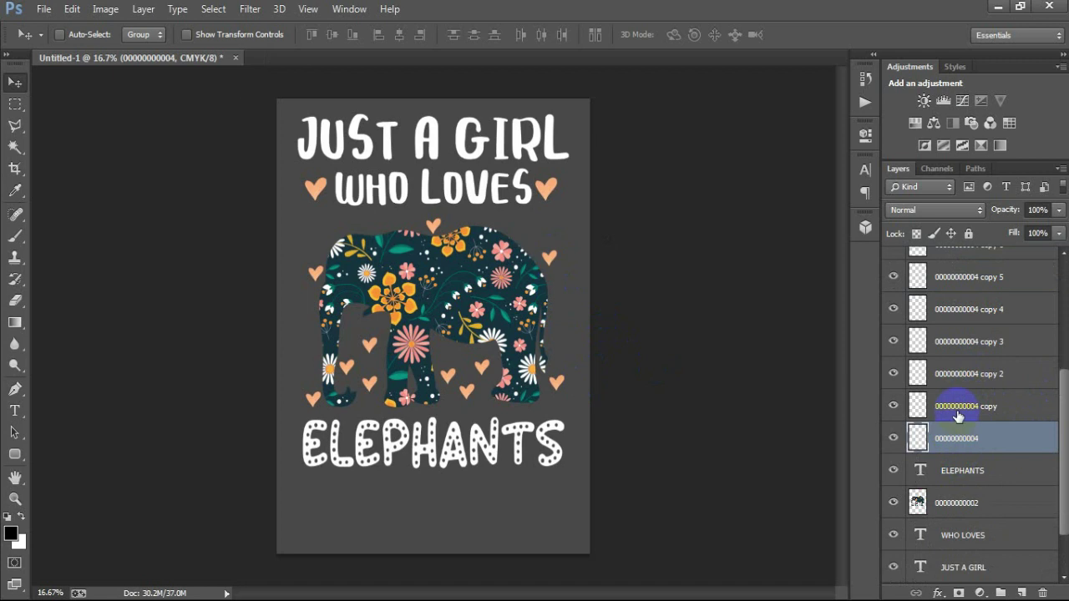
{"action": "left_click", "coordinate": [955, 375]}
{"action": "left_click", "coordinate": [895, 374]}
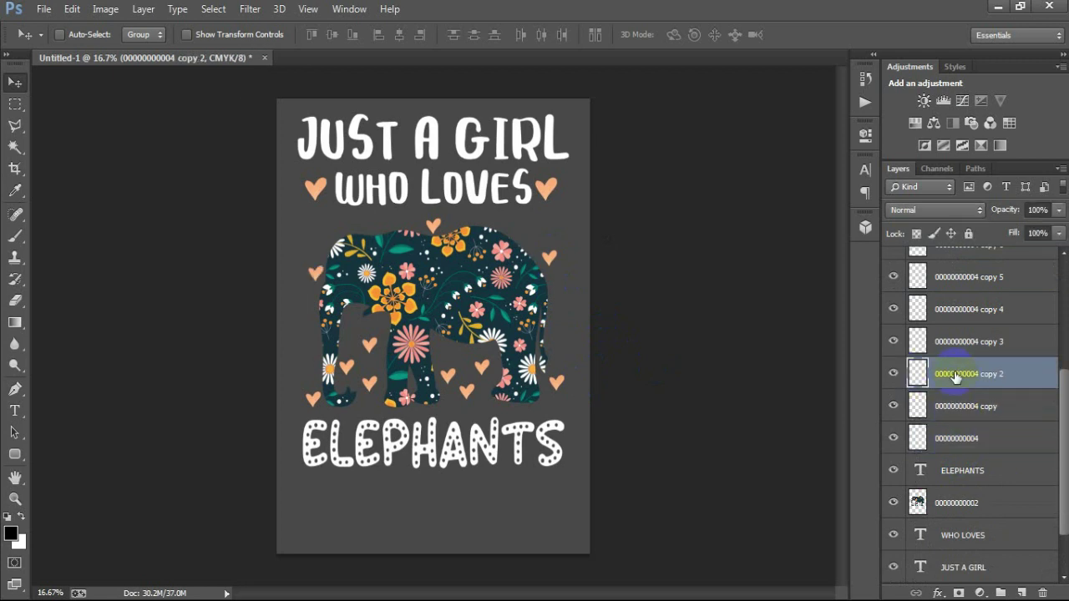
{"action": "left_click", "coordinate": [42, 9]}
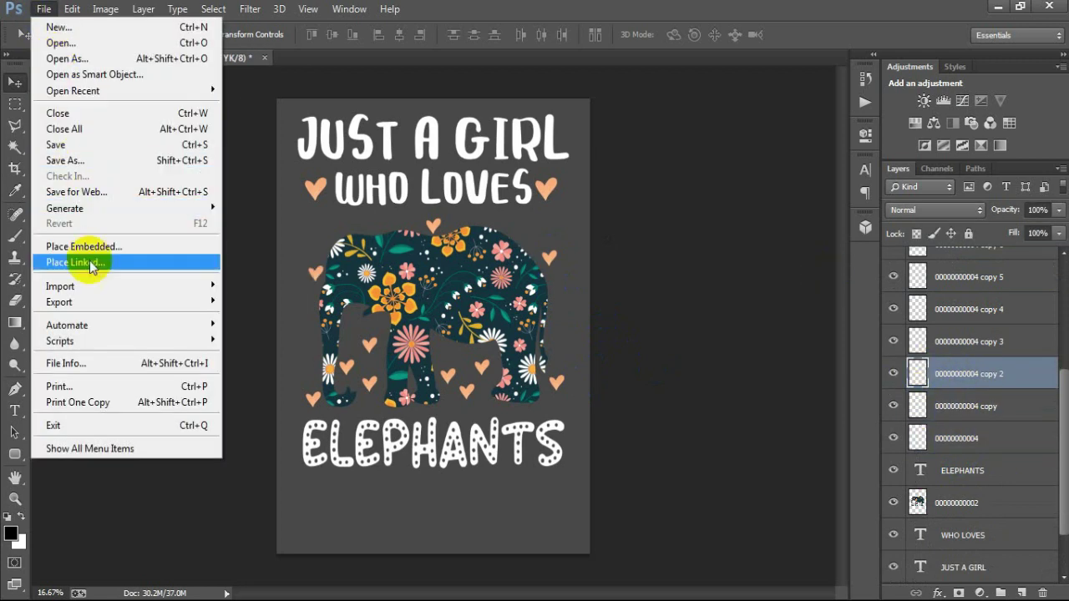
{"action": "left_click", "coordinate": [89, 263]}
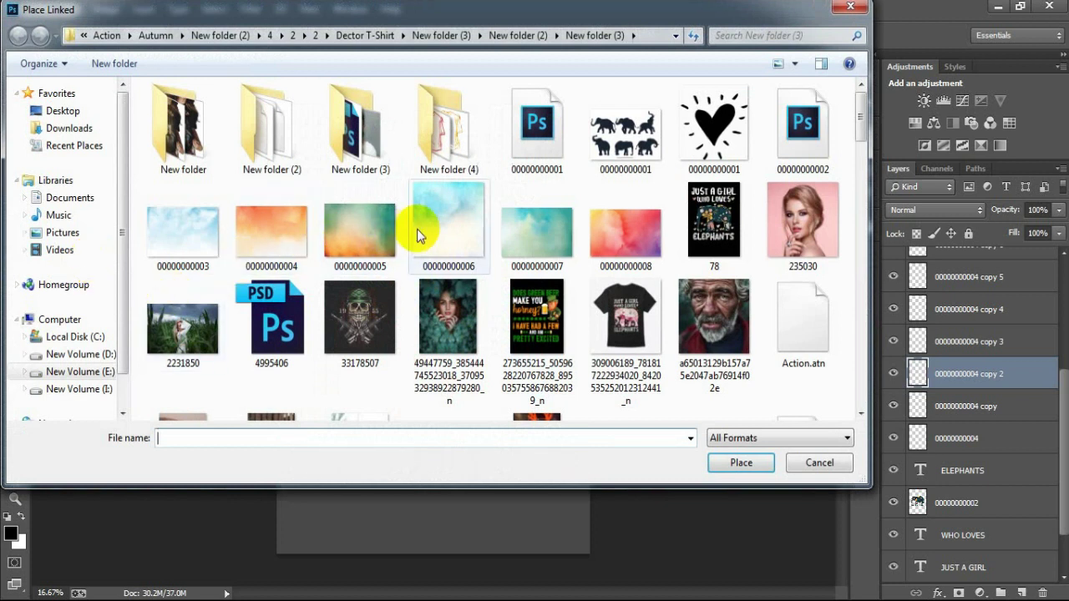
{"action": "left_click", "coordinate": [521, 229]}
{"action": "left_click", "coordinate": [740, 462]}
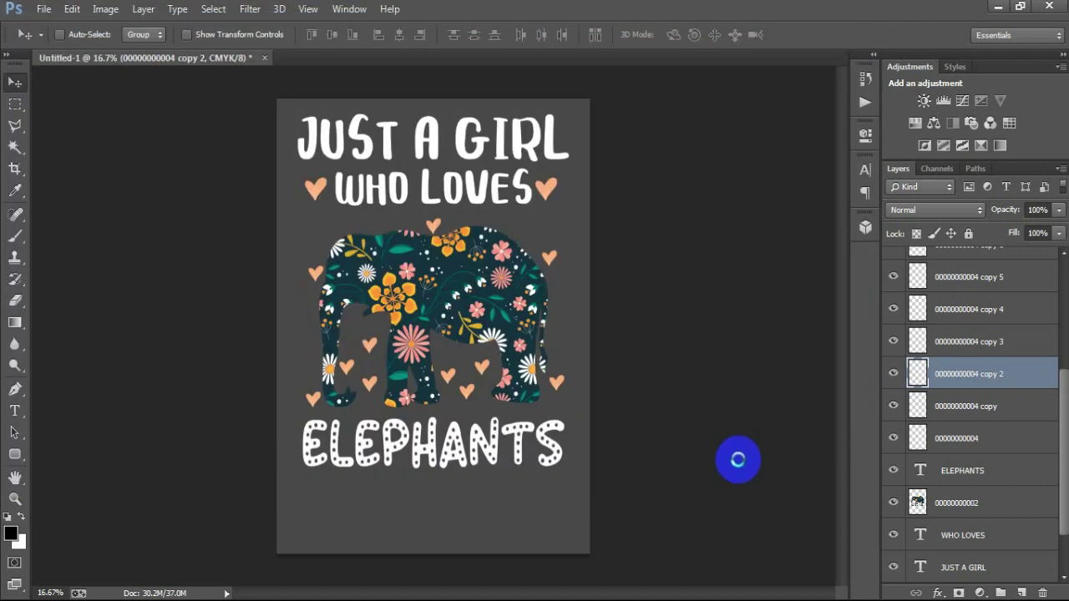
{"action": "left_click_drag", "start_coordinate": [429, 331], "coordinate": [382, 305]}
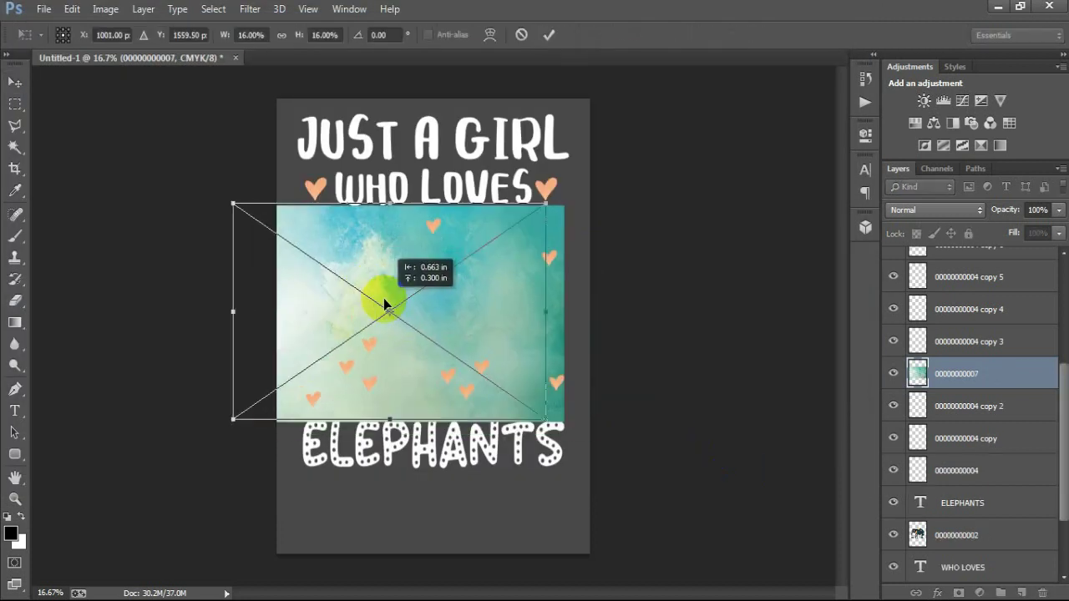
{"action": "left_click", "coordinate": [548, 34]}
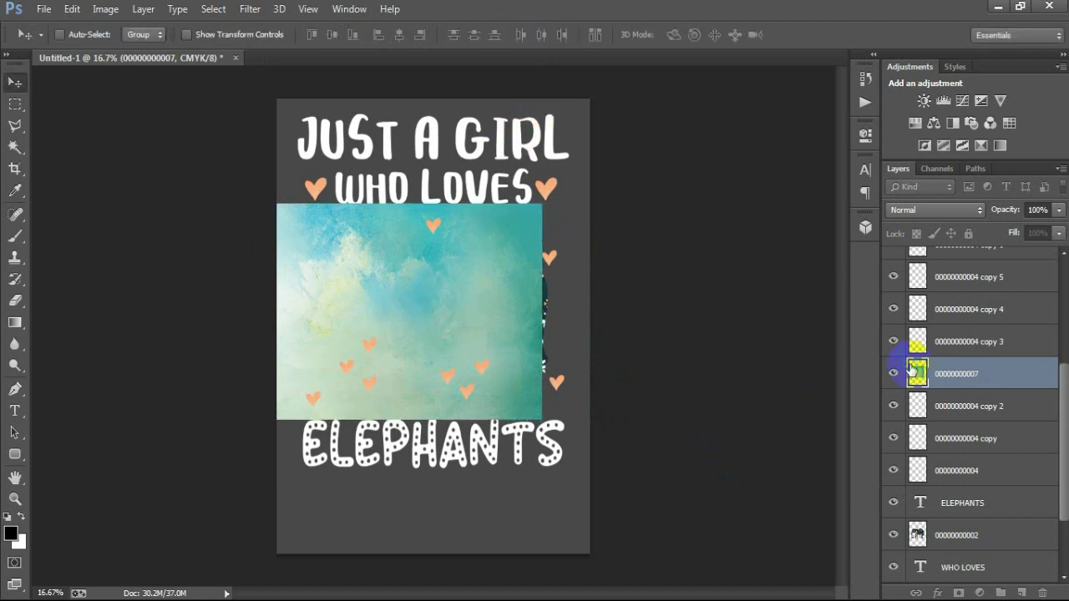
Clip the watercolour to heart copy 2, then select and reshow the next heart layer
{"action": "right_click", "coordinate": [986, 380]}
{"action": "left_click", "coordinate": [639, 396]}
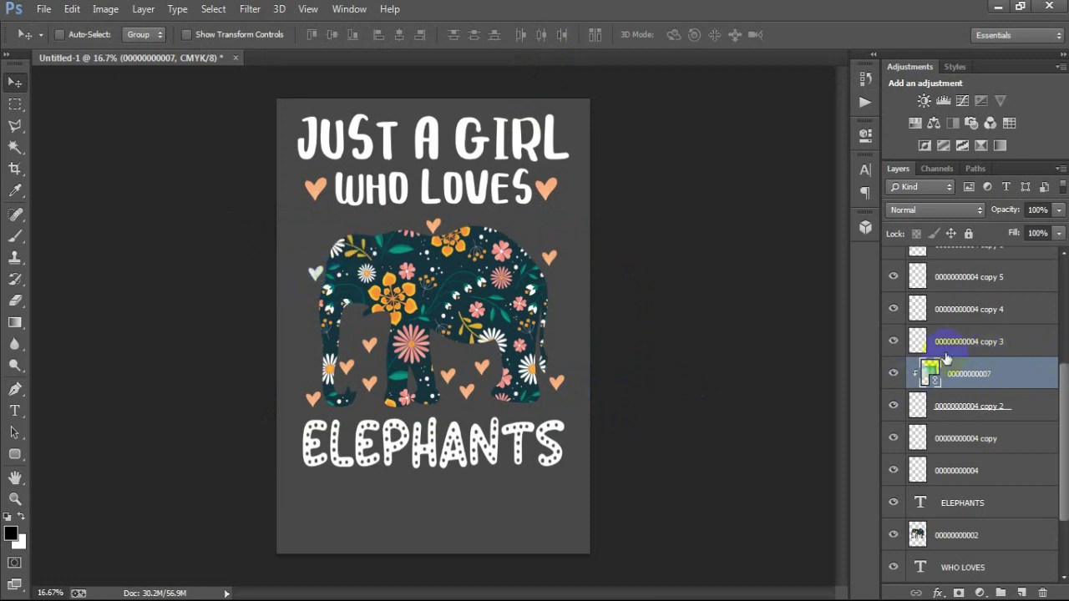
{"action": "scroll", "coordinate": [969, 371], "scroll_direction": "up", "scroll_amount": 1}
{"action": "left_click", "coordinate": [954, 380]}
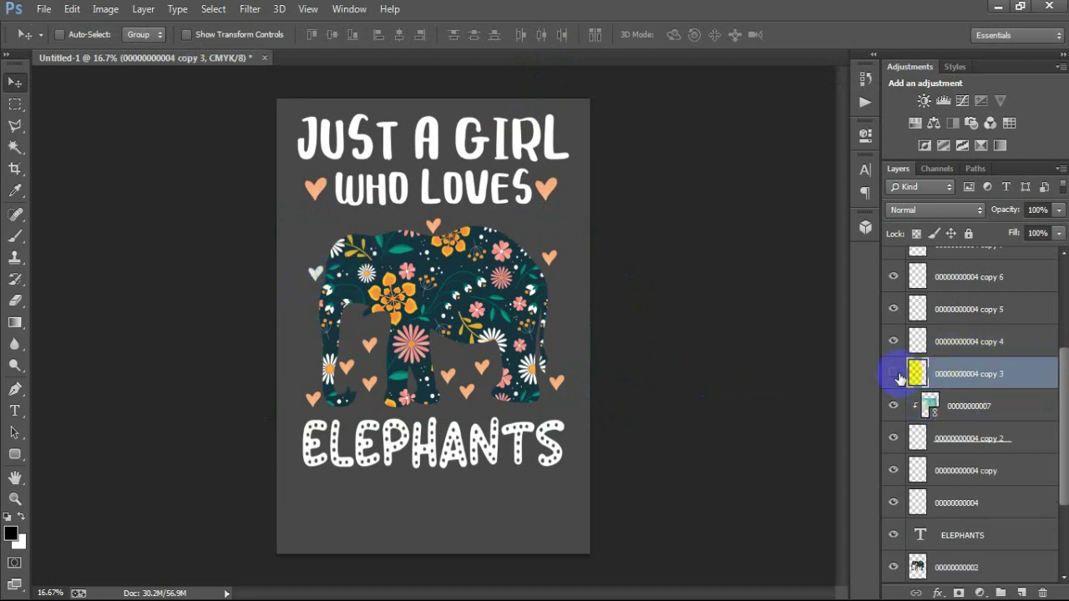
{"action": "left_click", "coordinate": [895, 375]}
{"action": "left_click", "coordinate": [43, 10]}
{"action": "left_click", "coordinate": [96, 264]}
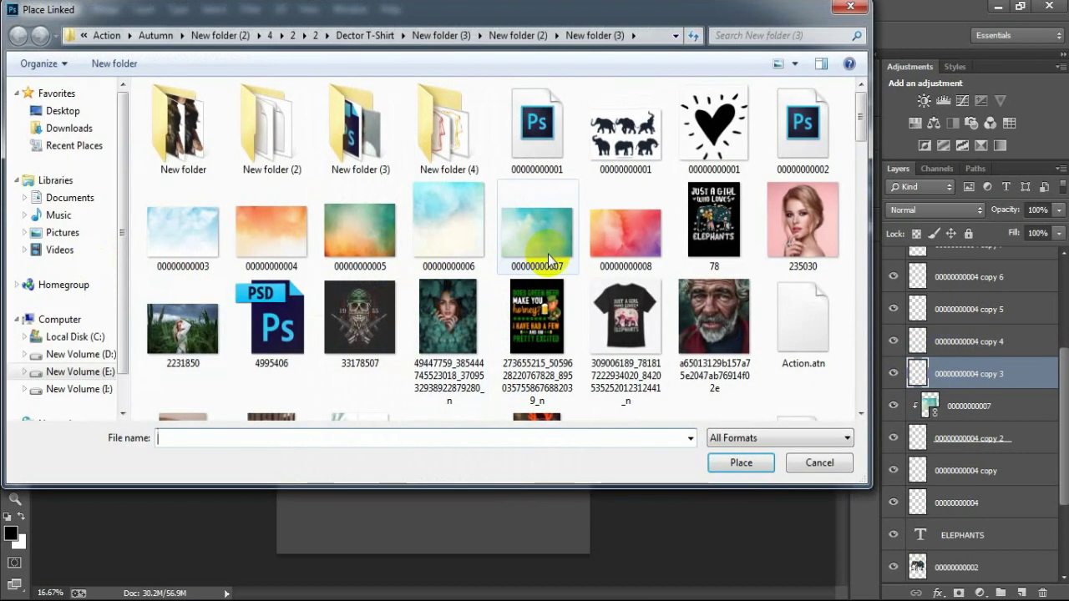
{"action": "left_click", "coordinate": [625, 232]}
{"action": "left_click", "coordinate": [740, 459]}
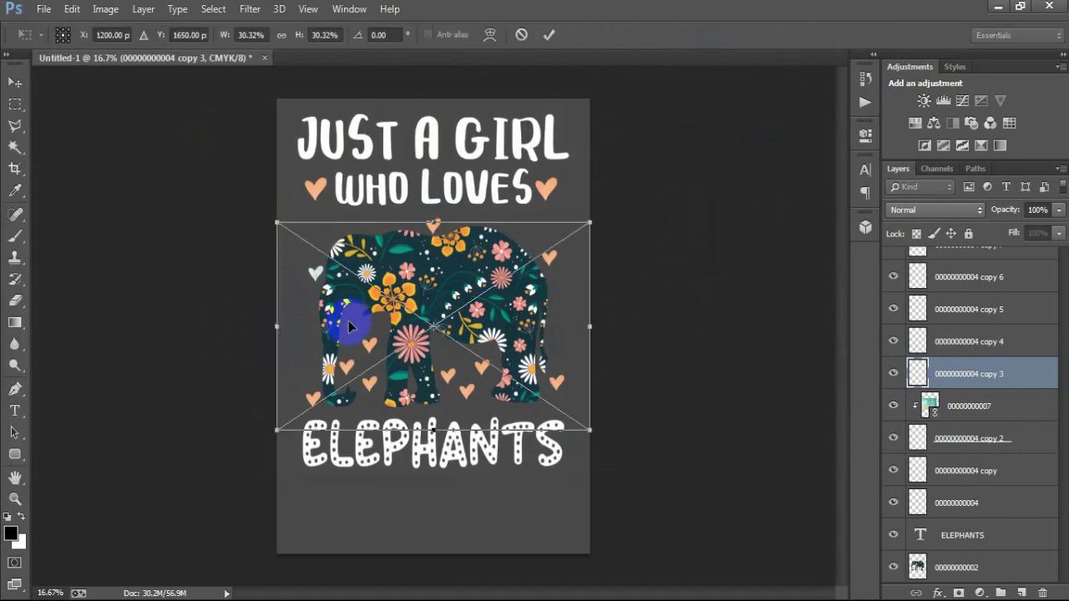
{"action": "left_click_drag", "start_coordinate": [449, 287], "coordinate": [450, 248]}
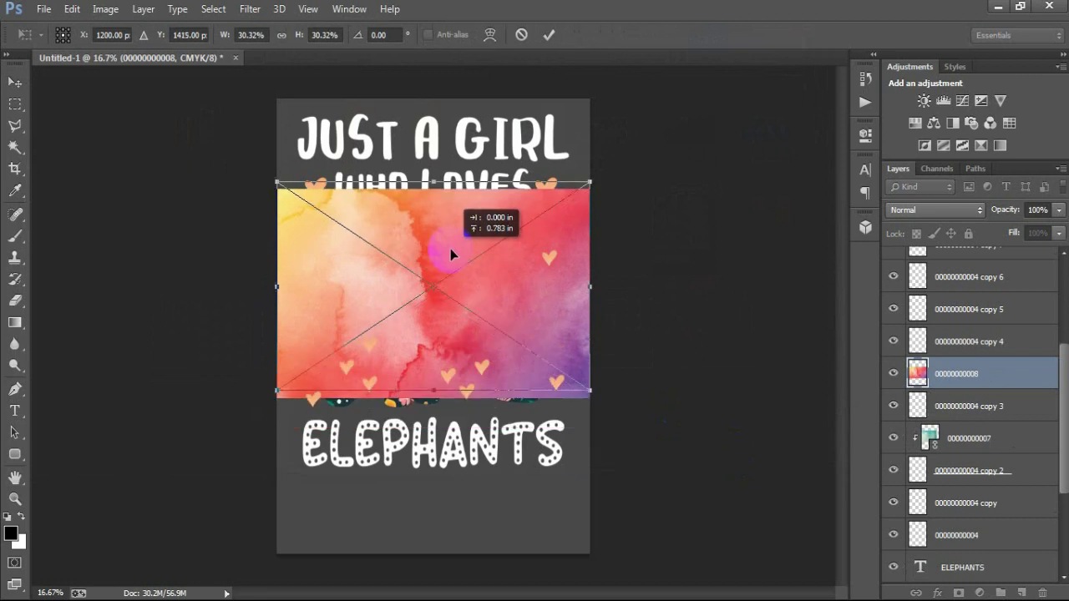
{"action": "left_click", "coordinate": [548, 35]}
{"action": "right_click", "coordinate": [1002, 373]}
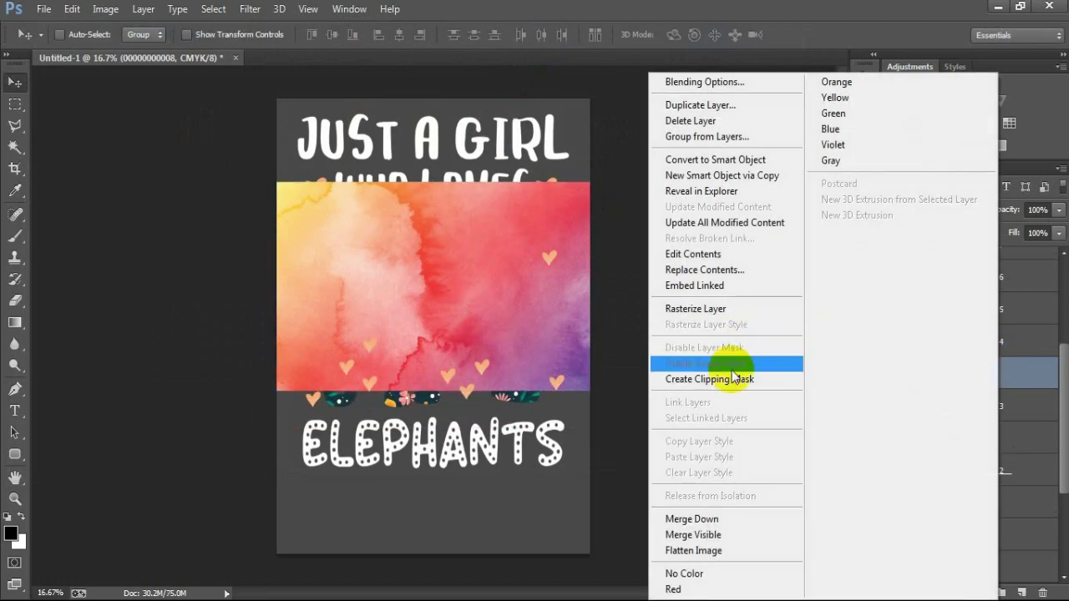
{"action": "left_click", "coordinate": [727, 376]}
{"action": "mouse_move", "coordinate": [433, 226]}
{"action": "left_mouse_down"}
{"action": "mouse_move", "coordinate": [421, 184]}
{"action": "mouse_move", "coordinate": [411, 201]}
{"action": "mouse_move", "coordinate": [915, 426]}
{"action": "left_mouse_up"}
{"action": "left_click", "coordinate": [959, 346]}
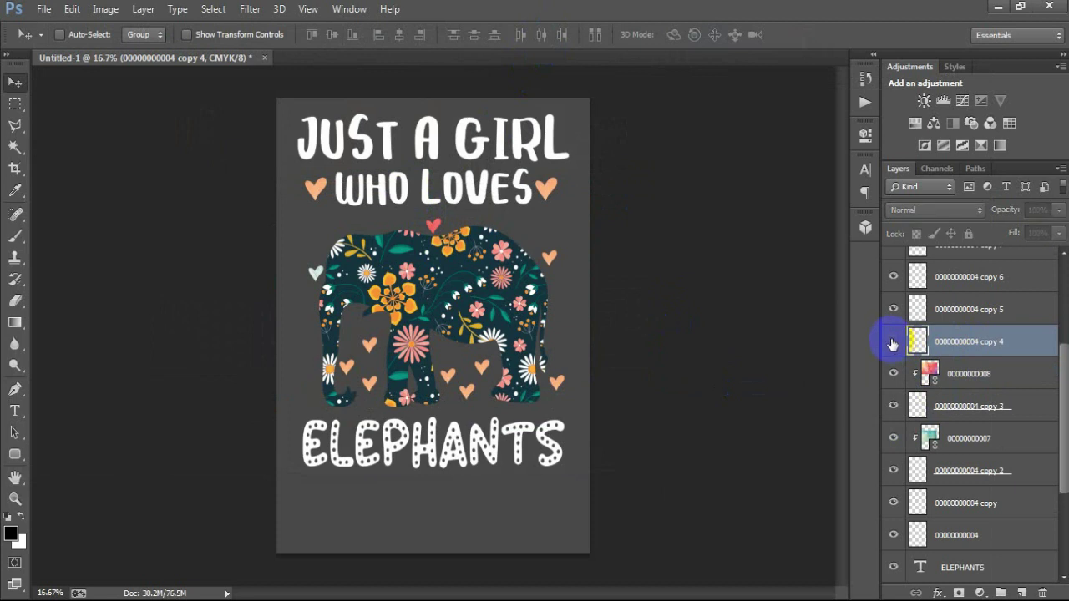
{"action": "left_click", "coordinate": [44, 8]}
{"action": "left_click", "coordinate": [106, 260]}
{"action": "left_click", "coordinate": [359, 237]}
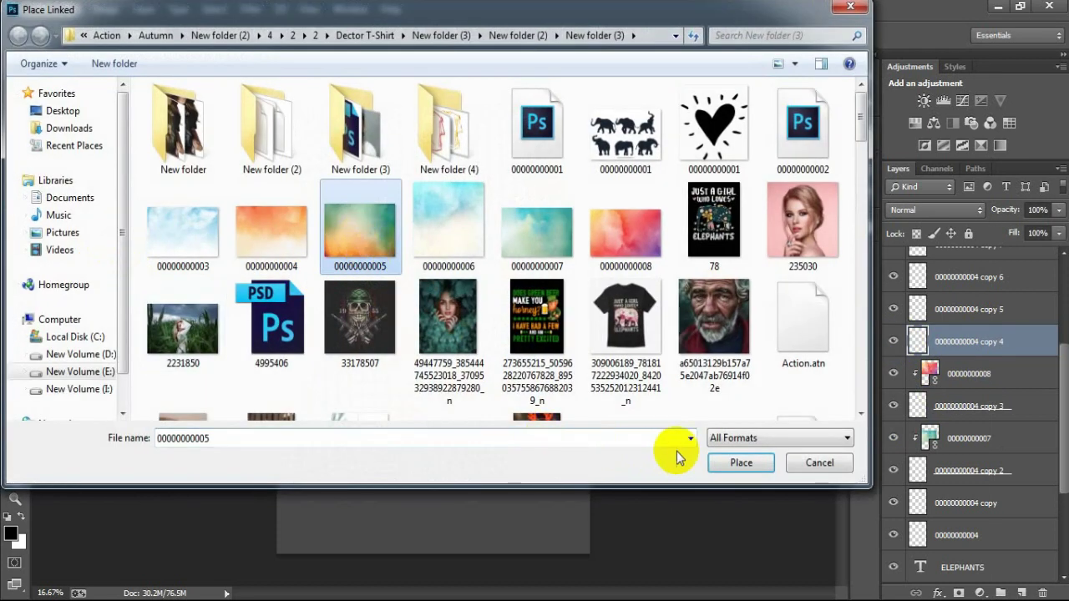
{"action": "left_click", "coordinate": [725, 464]}
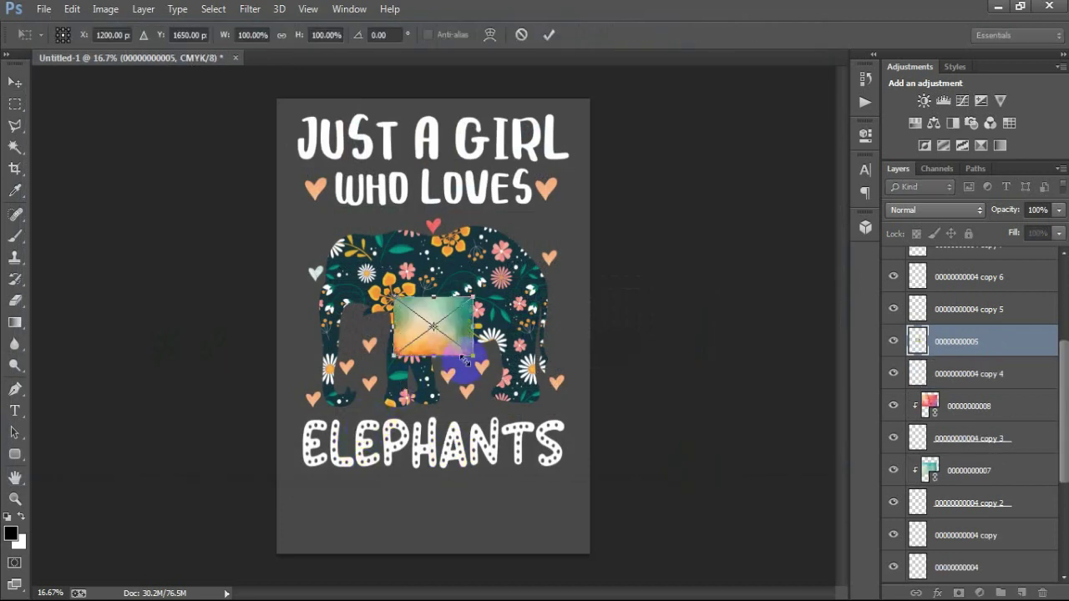
{"action": "left_click_drag", "start_coordinate": [471, 357], "coordinate": [502, 392]}
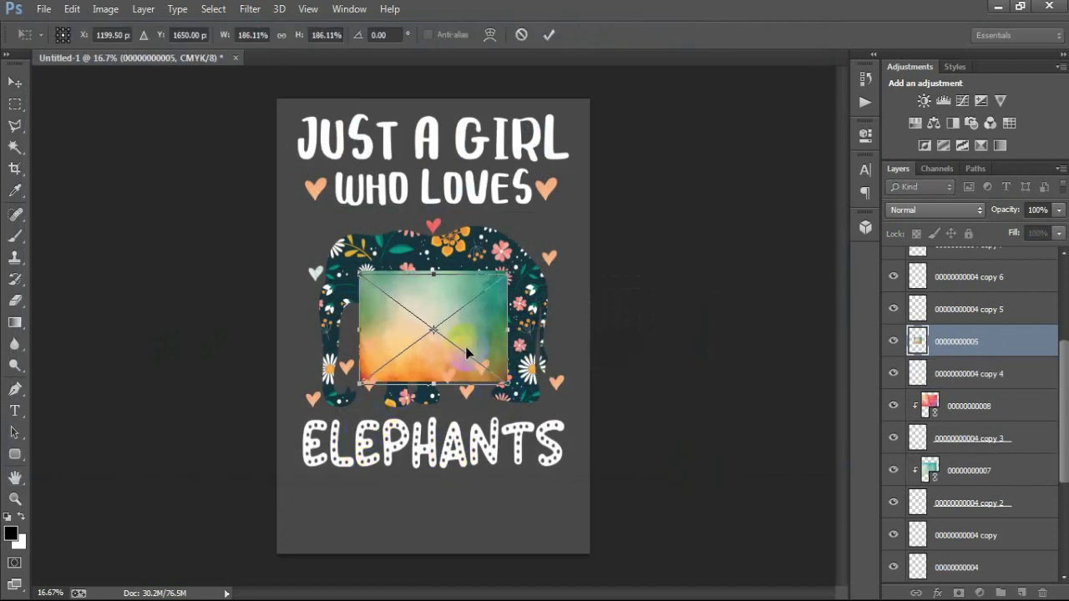
{"action": "left_click_drag", "start_coordinate": [471, 336], "coordinate": [348, 396]}
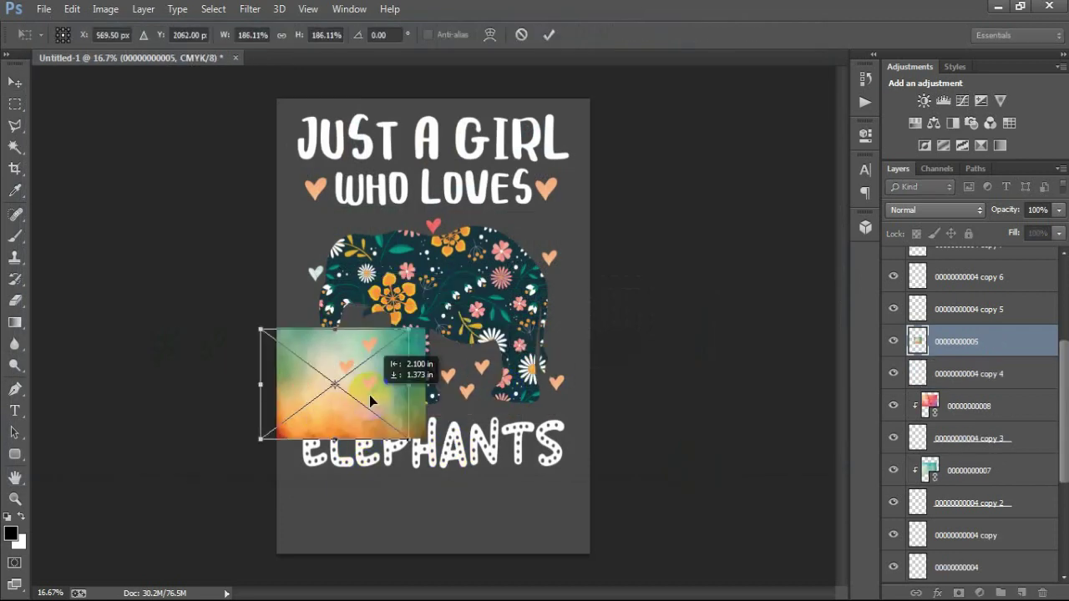
{"action": "left_click", "coordinate": [549, 34]}
{"action": "right_click", "coordinate": [982, 350]}
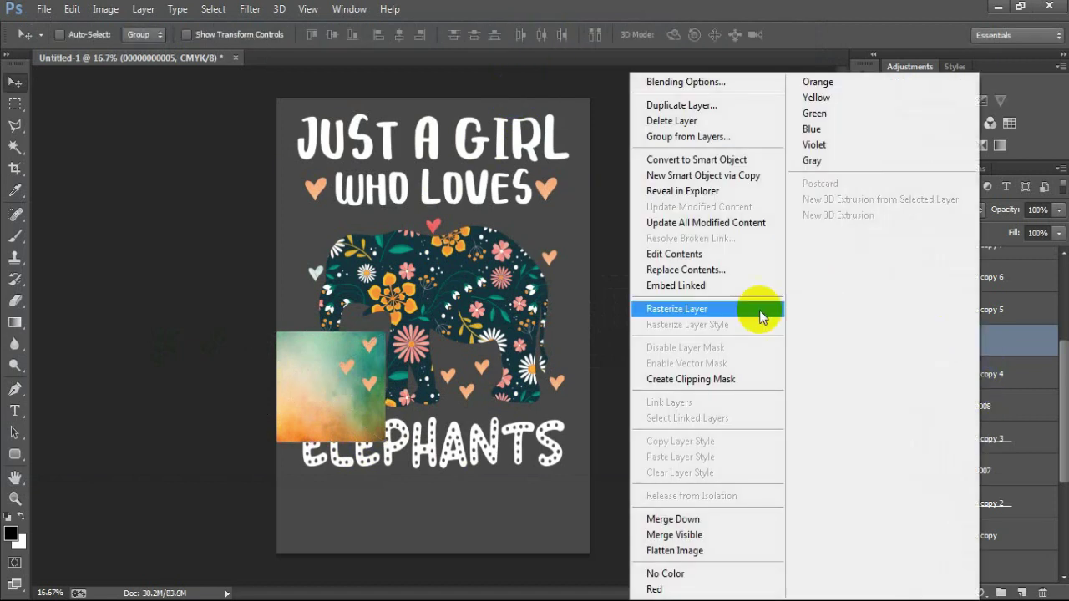
{"action": "left_click", "coordinate": [706, 375]}
{"action": "mouse_move", "coordinate": [310, 400]}
{"action": "left_mouse_down"}
{"action": "mouse_move", "coordinate": [311, 472]}
{"action": "mouse_move", "coordinate": [933, 334]}
{"action": "left_mouse_up"}
{"action": "left_click", "coordinate": [954, 310]}
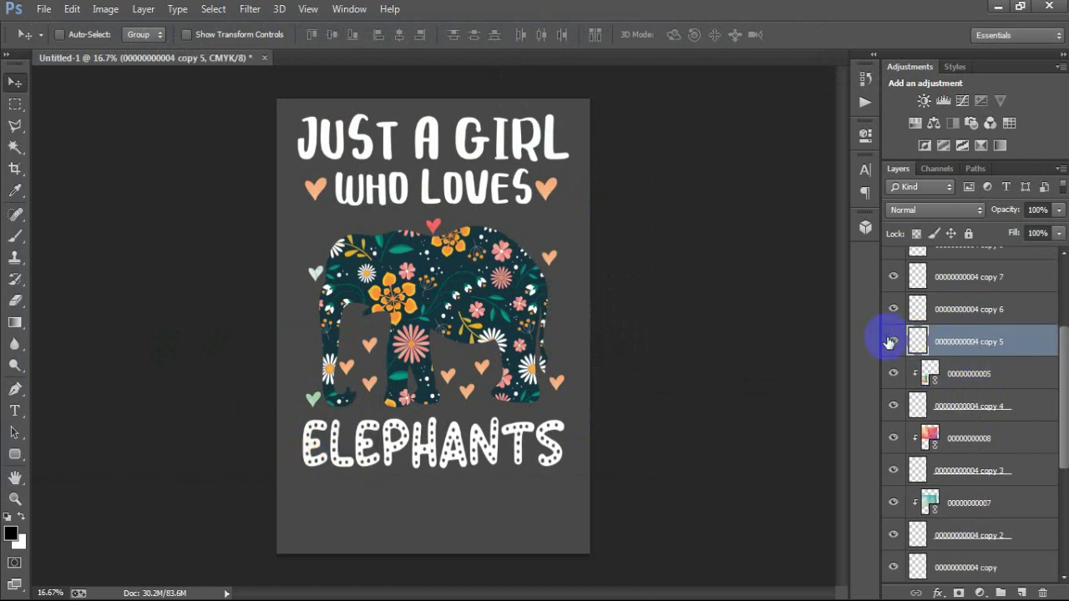
{"action": "left_click", "coordinate": [140, 35]}
{"action": "left_click", "coordinate": [46, 10]}
{"action": "left_click", "coordinate": [71, 257]}
{"action": "left_click", "coordinate": [643, 231]}
{"action": "left_click", "coordinate": [741, 462]}
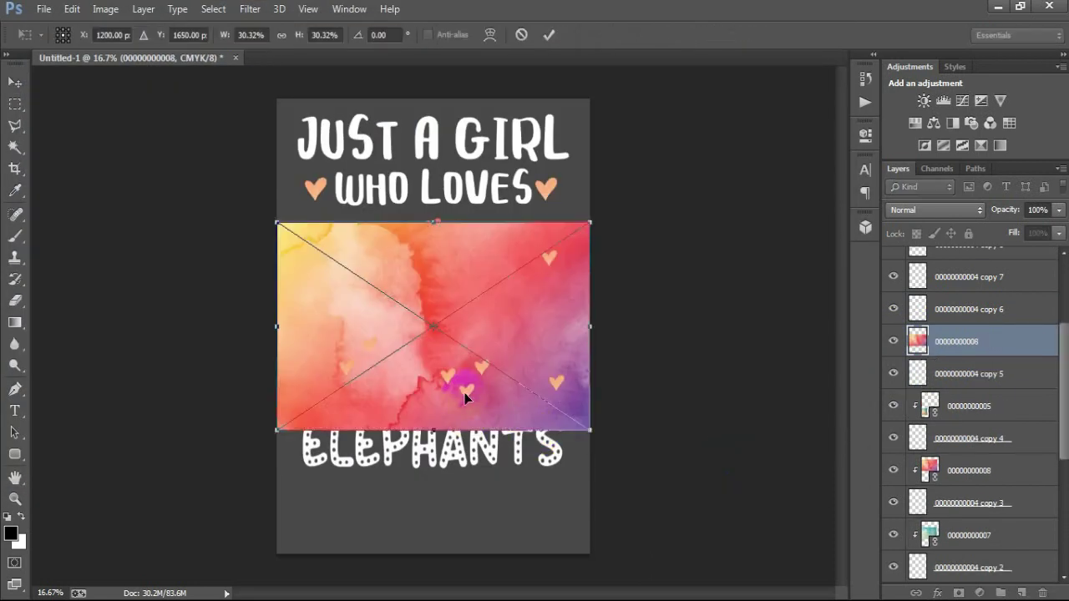
{"action": "left_click_drag", "start_coordinate": [464, 393], "coordinate": [441, 418]}
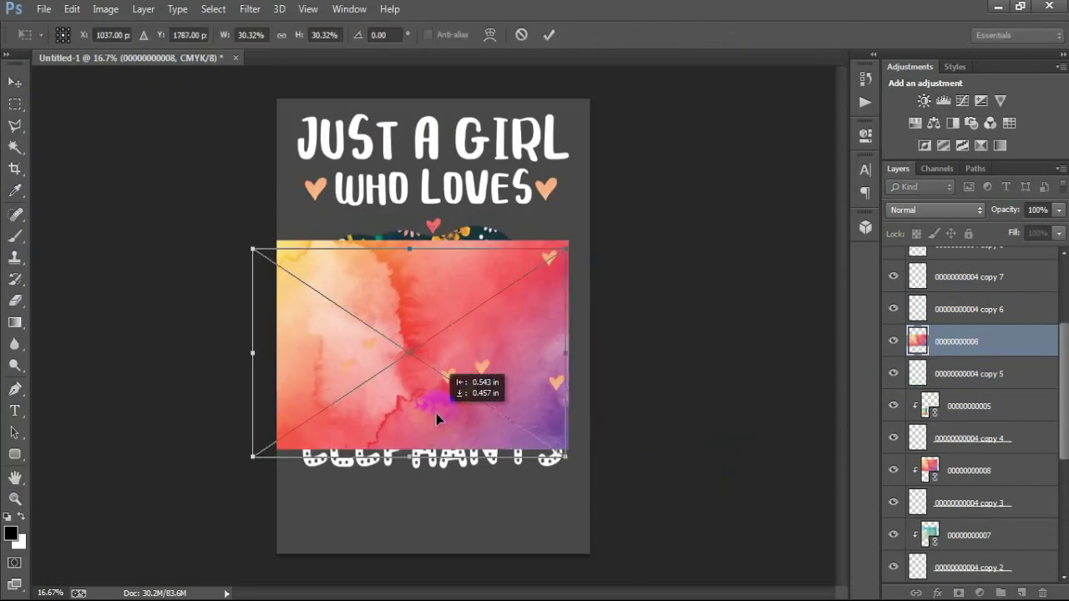
{"action": "left_click", "coordinate": [550, 35]}
{"action": "right_click", "coordinate": [966, 341]}
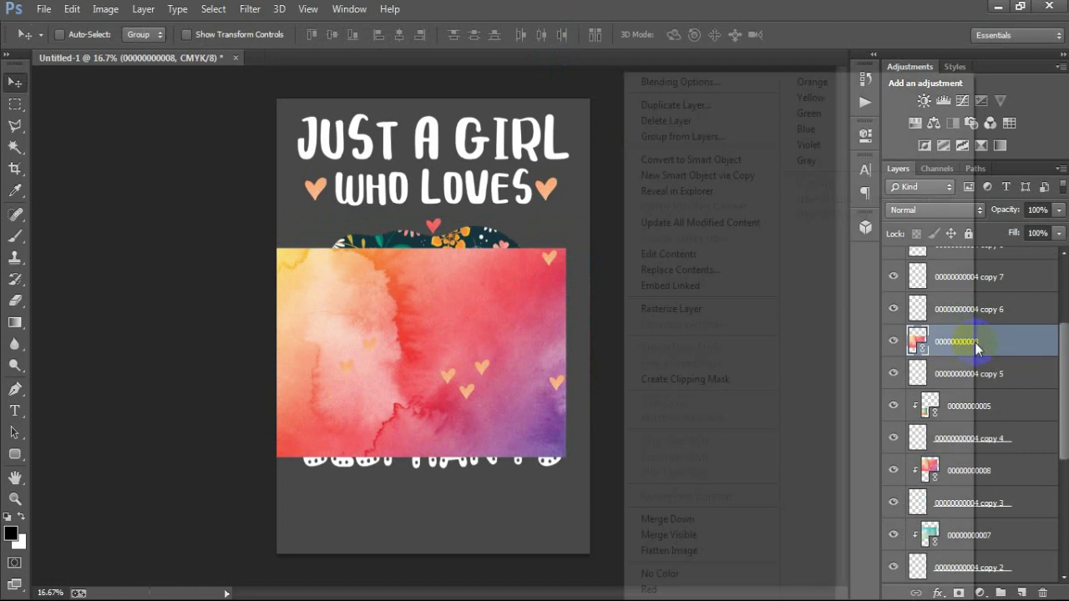
{"action": "left_click", "coordinate": [686, 387]}
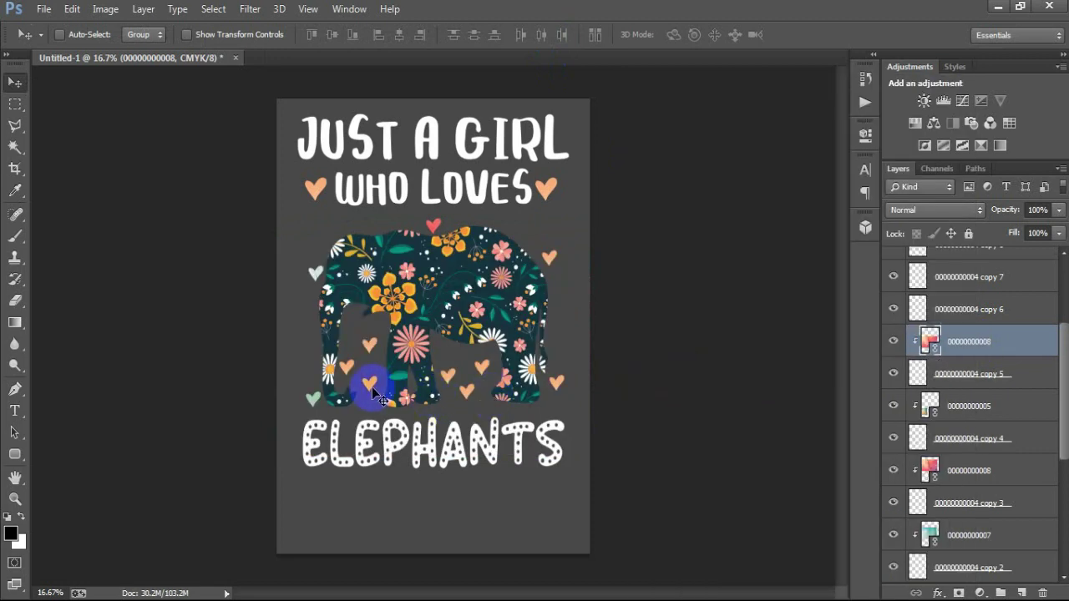
{"action": "left_click_drag", "start_coordinate": [371, 407], "coordinate": [372, 407]}
{"action": "left_click", "coordinate": [984, 311]}
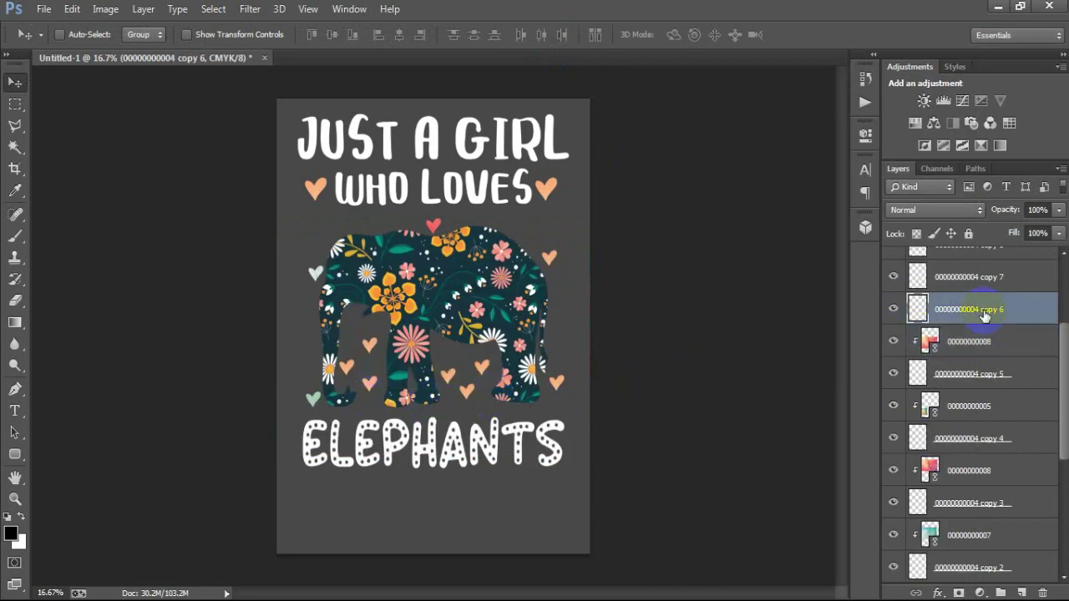
{"action": "left_click", "coordinate": [42, 8]}
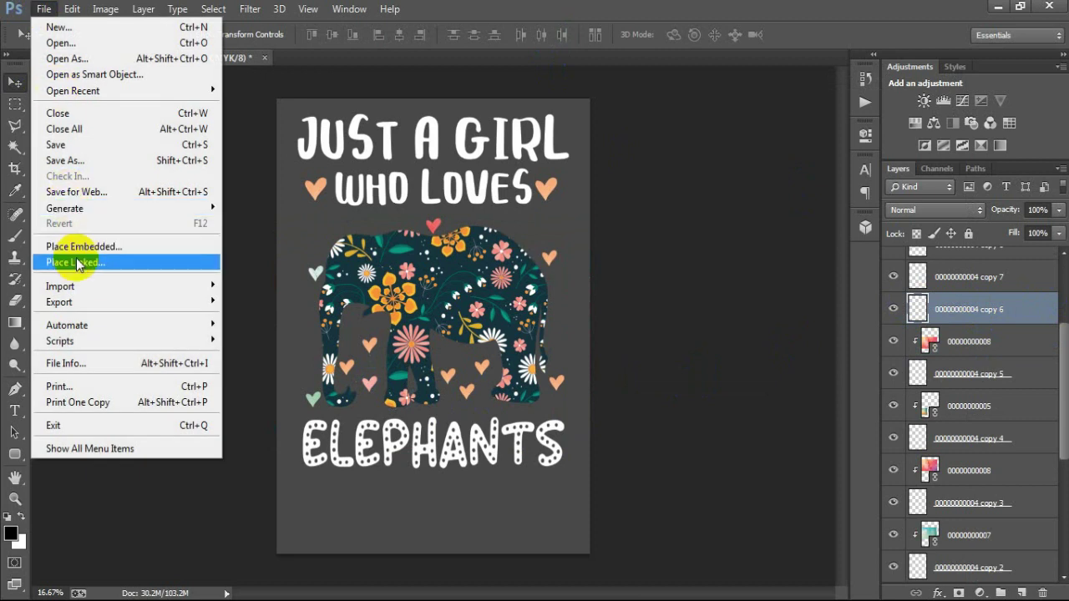
{"action": "left_click", "coordinate": [80, 262]}
{"action": "left_click", "coordinate": [514, 267]}
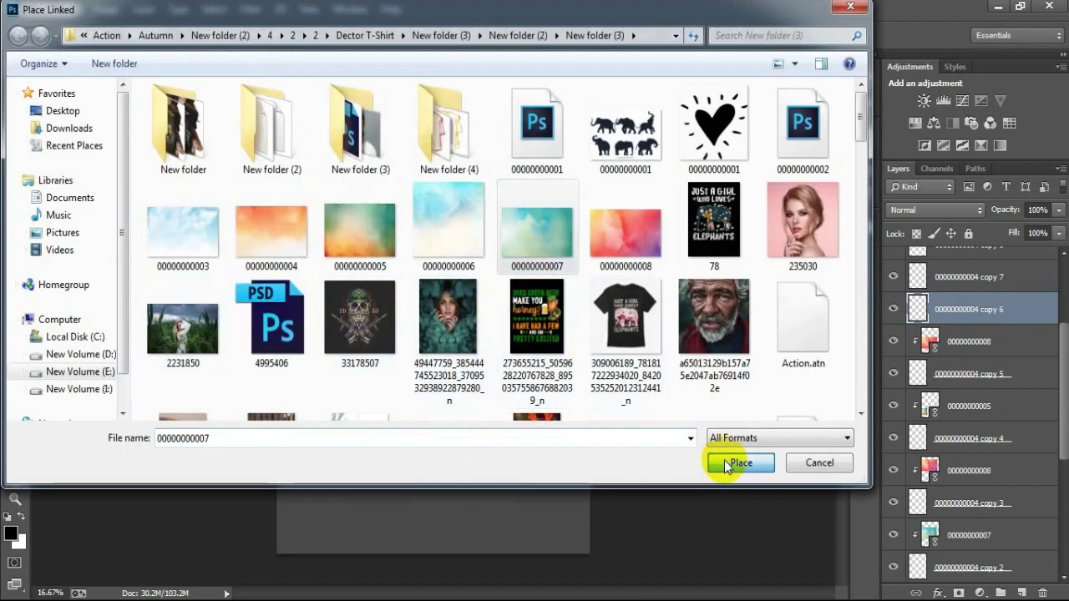
{"action": "left_click", "coordinate": [726, 459]}
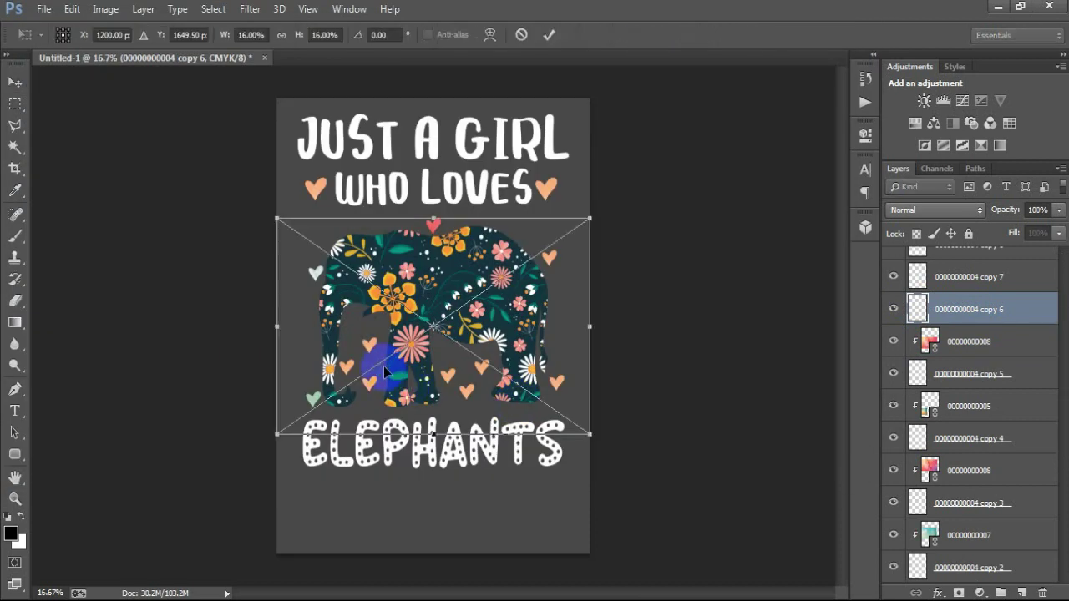
{"action": "left_click_drag", "start_coordinate": [405, 366], "coordinate": [384, 361]}
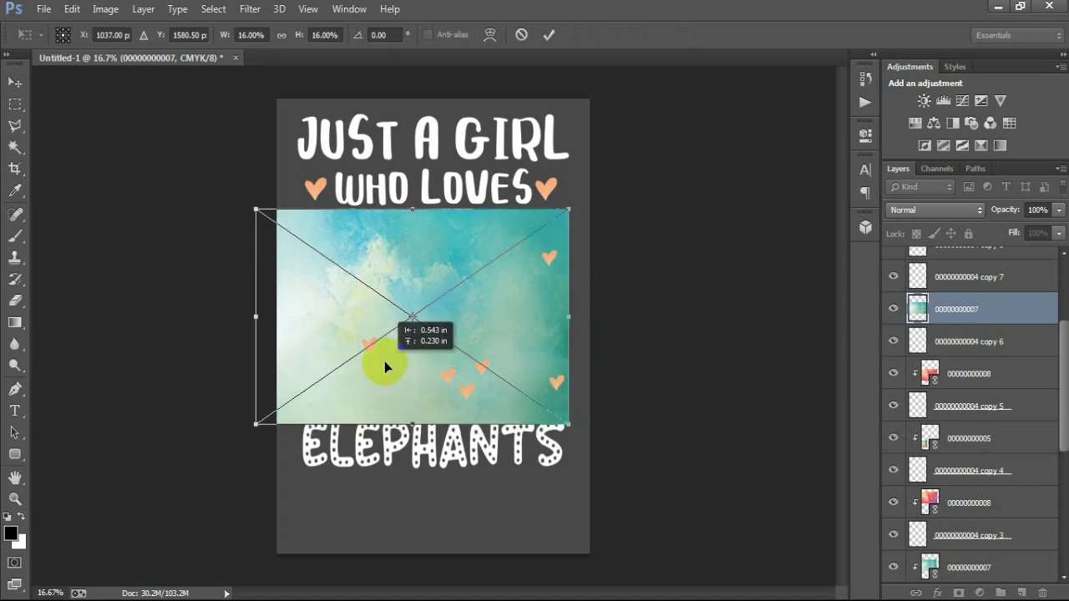
{"action": "left_click", "coordinate": [548, 34]}
{"action": "right_click", "coordinate": [973, 311]}
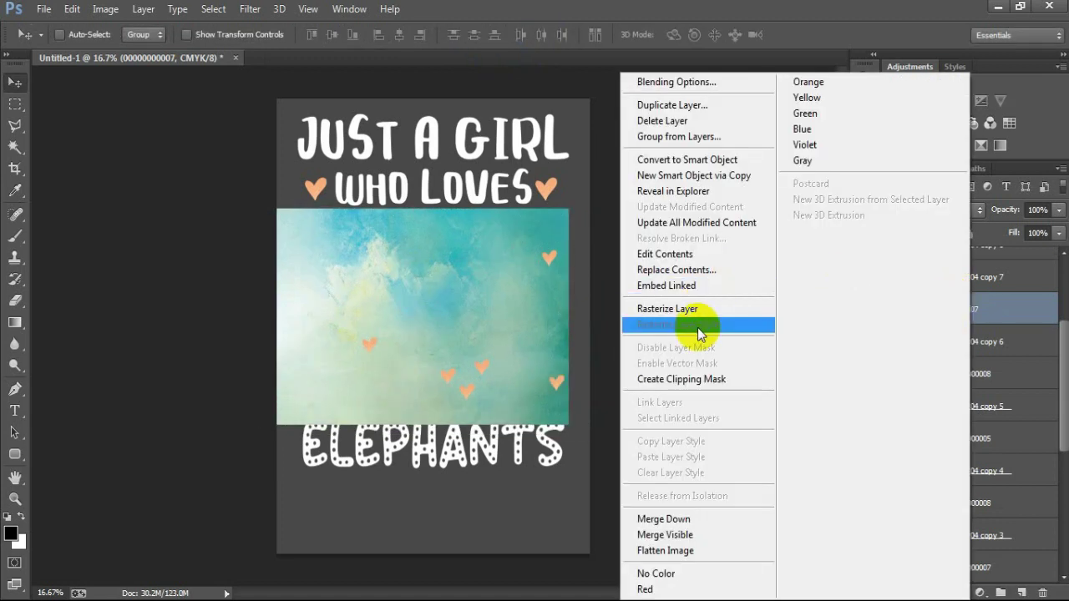
{"action": "left_click", "coordinate": [702, 378]}
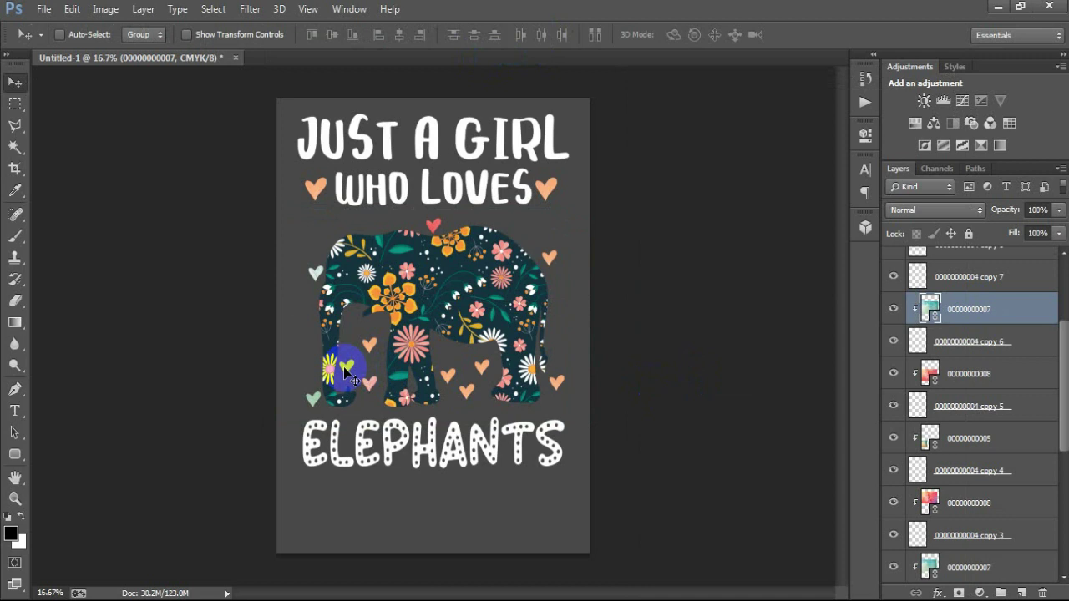
{"action": "scroll", "coordinate": [1010, 334], "scroll_direction": "up", "scroll_amount": 2}
{"action": "left_click", "coordinate": [970, 342]}
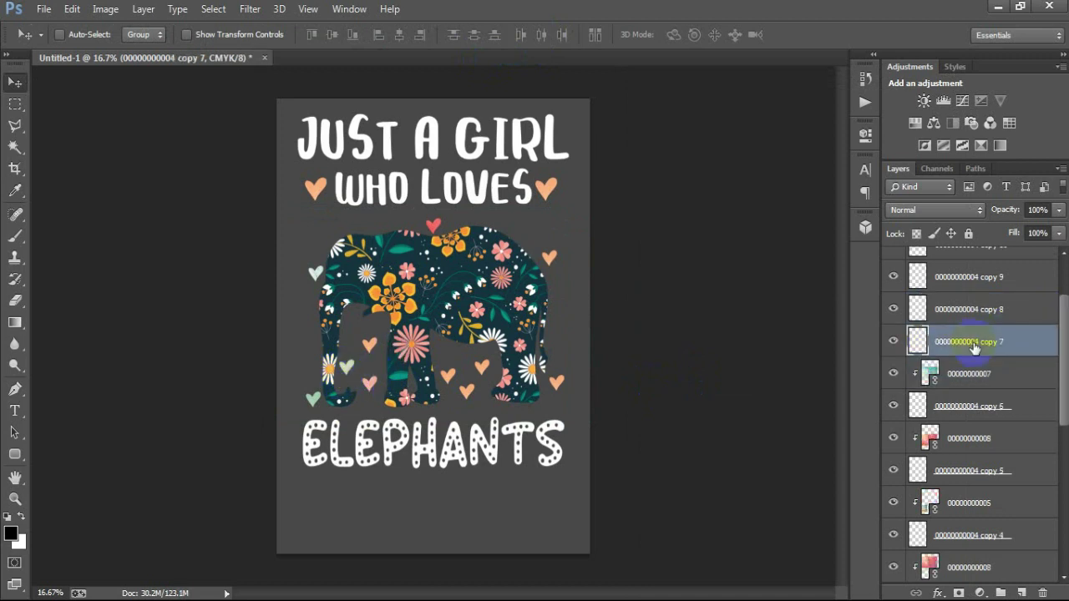
{"action": "left_click", "coordinate": [52, 14]}
{"action": "left_click", "coordinate": [102, 266]}
{"action": "left_click", "coordinate": [204, 246]}
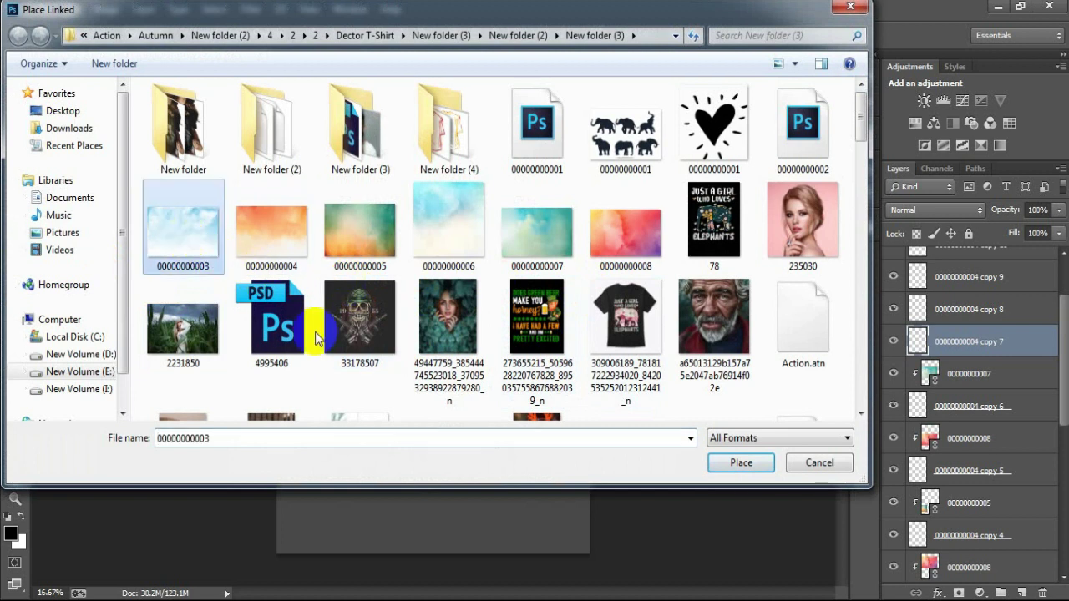
{"action": "left_click", "coordinate": [712, 463]}
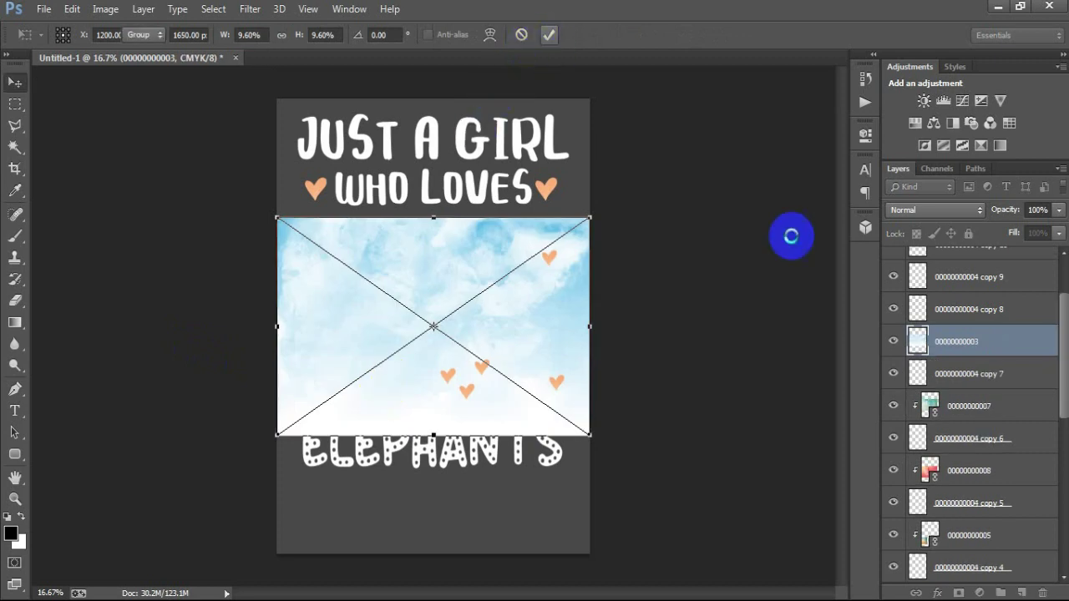
{"action": "key", "text": "Return"}
{"action": "right_click", "coordinate": [1002, 344]}
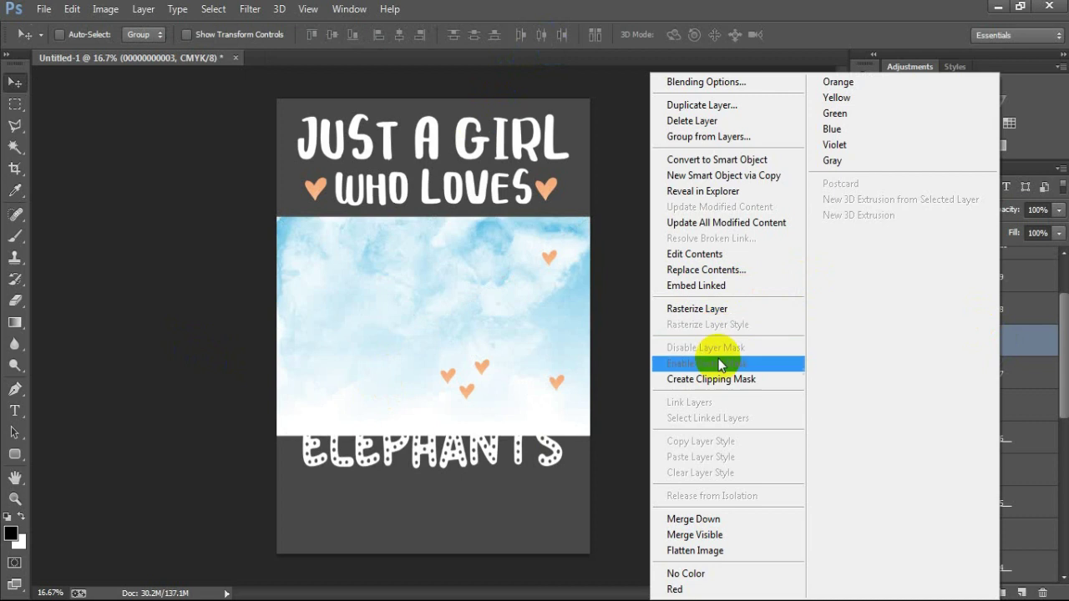
{"action": "left_click", "coordinate": [719, 379]}
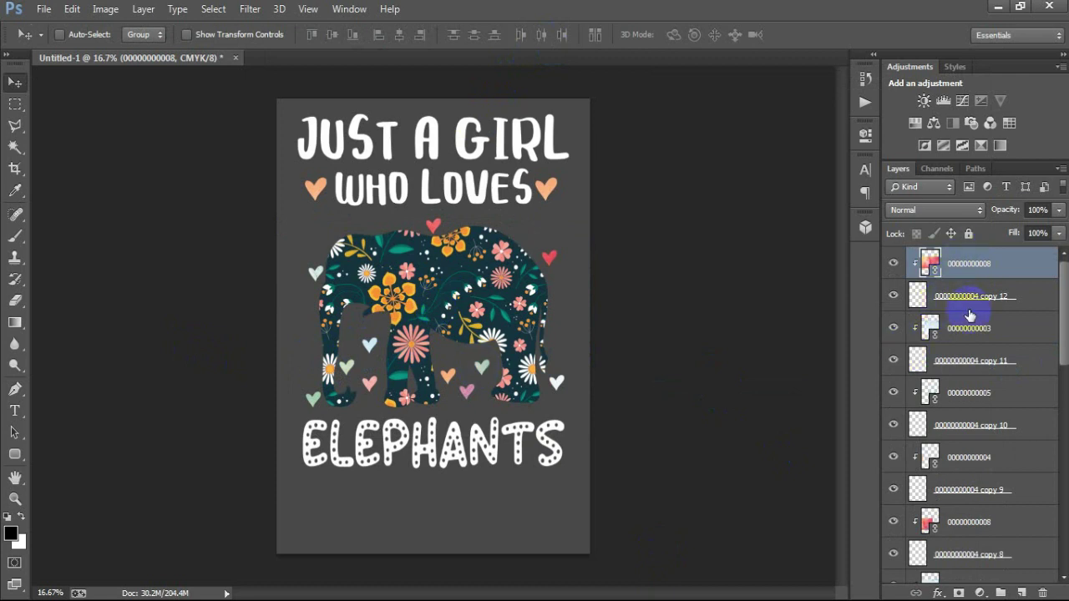
Group all the artwork layers down to 'JUST A GIRL' into Group 1
{"action": "scroll", "coordinate": [969, 314], "scroll_direction": "down", "scroll_amount": 2}
{"action": "scroll", "coordinate": [966, 346], "scroll_direction": "down", "scroll_amount": 4}
{"action": "scroll", "coordinate": [974, 405], "scroll_direction": "down", "scroll_amount": 5}
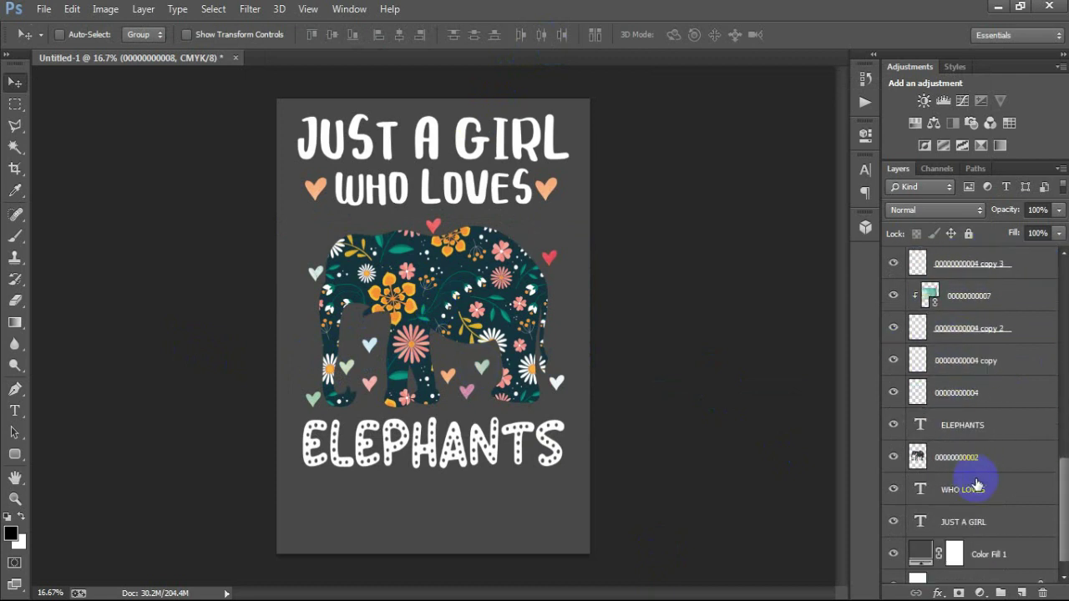
{"action": "left_click", "coordinate": [966, 524], "text": "shift"}
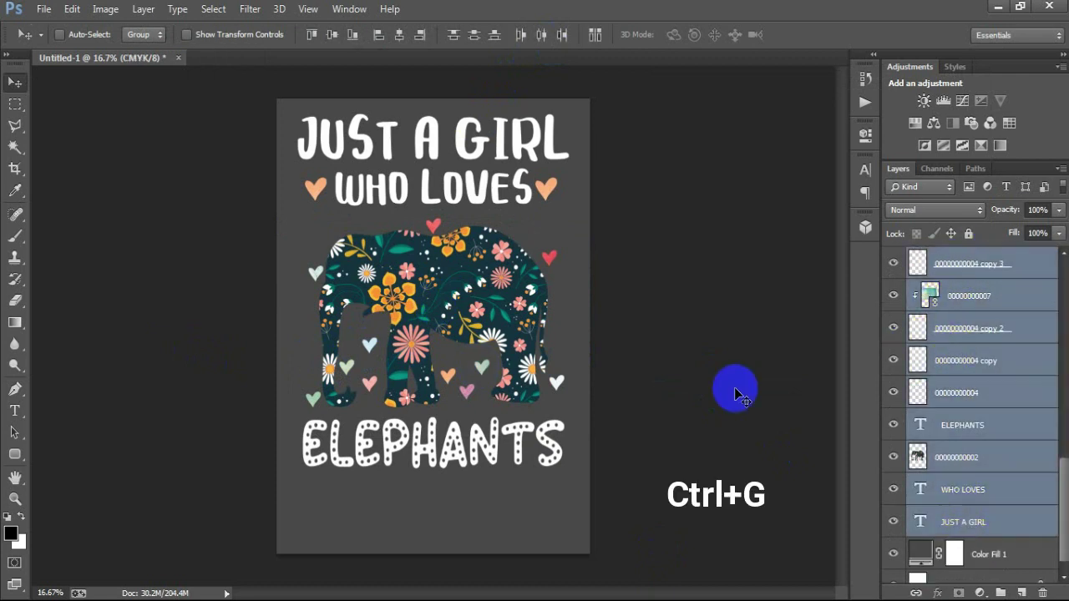
{"action": "key", "text": "ctrl+g"}
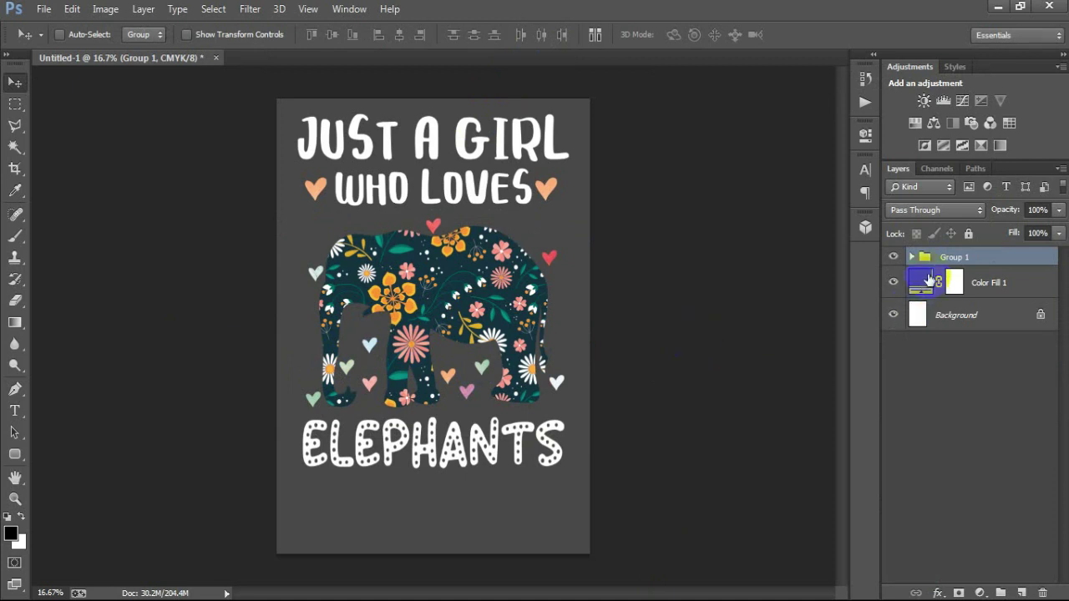
Set the Color Fill 1 background colour to black
{"action": "double_click", "coordinate": [921, 282]}
{"action": "left_click_drag", "start_coordinate": [565, 339], "coordinate": [237, 444]}
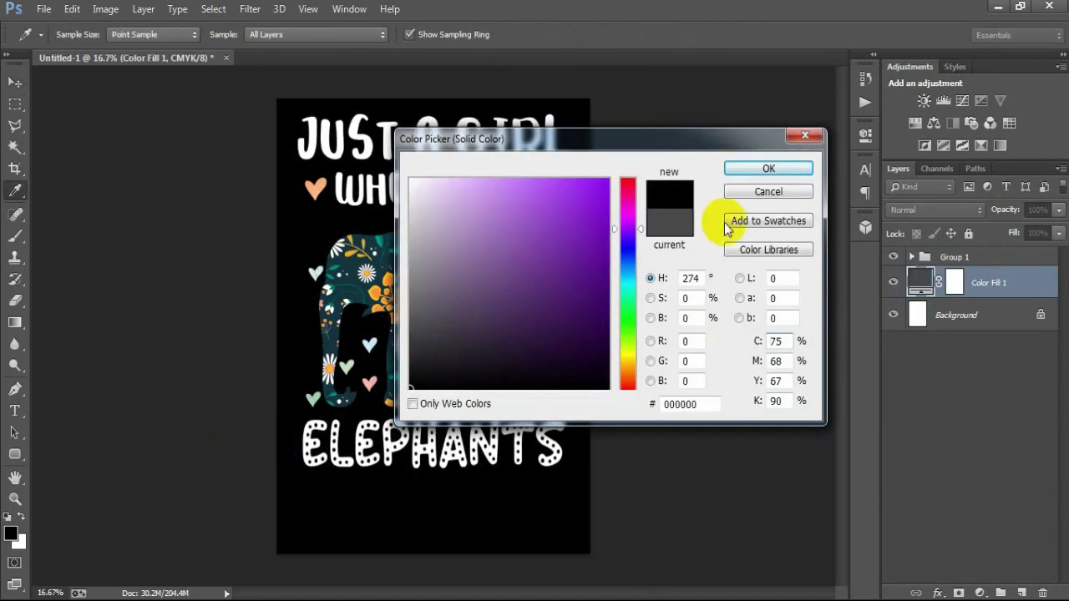
{"action": "left_click", "coordinate": [769, 168]}
Scale the artwork group up to 102.3% and nudge it into place
{"action": "left_click", "coordinate": [952, 259]}
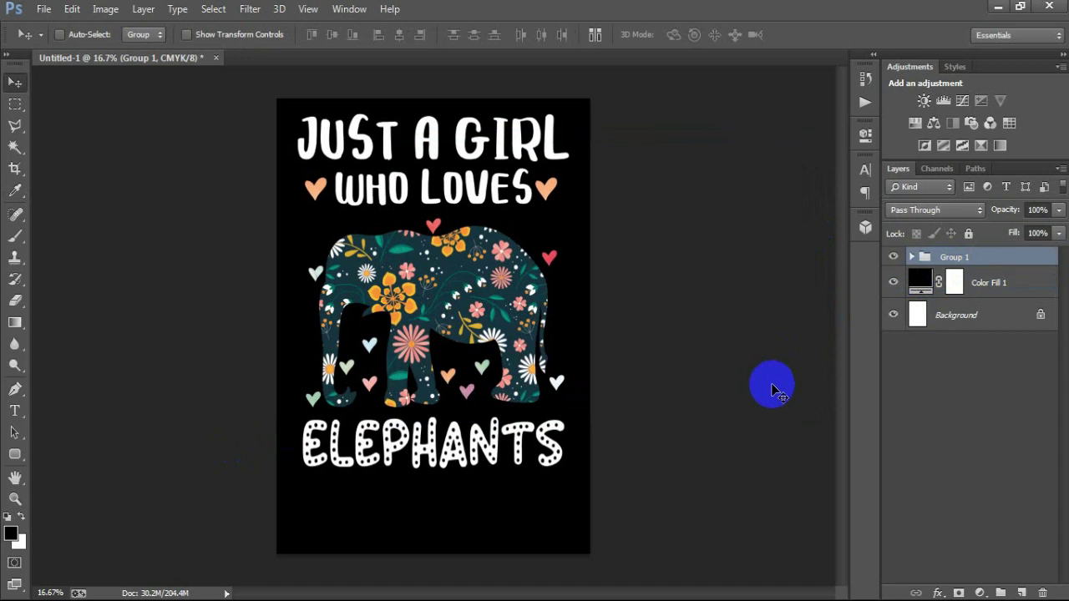
{"action": "key", "text": "ctrl+t"}
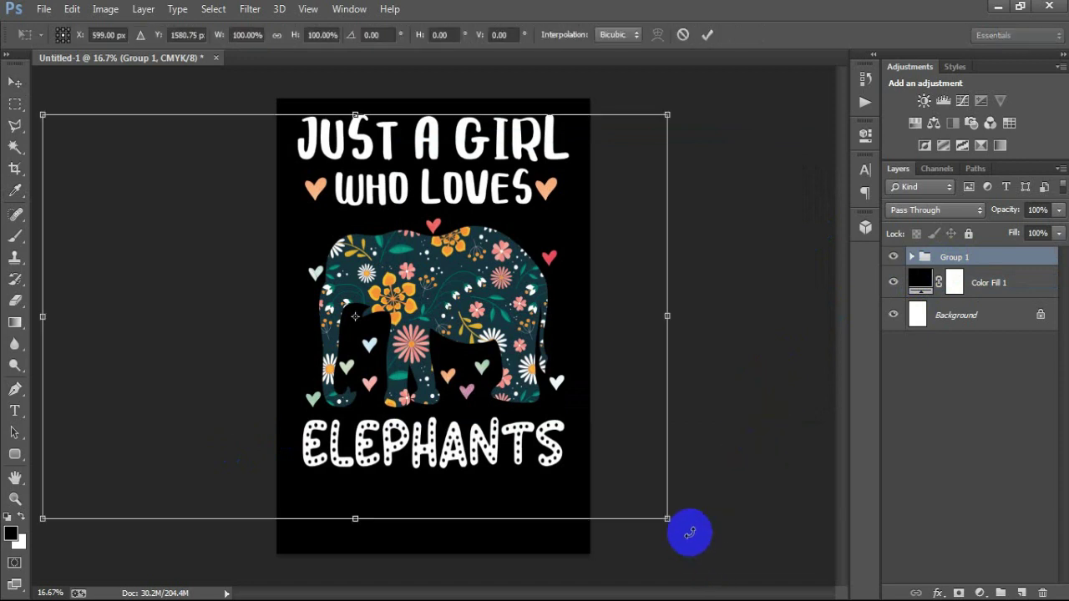
{"action": "left_click_drag", "start_coordinate": [667, 518], "coordinate": [674, 524]}
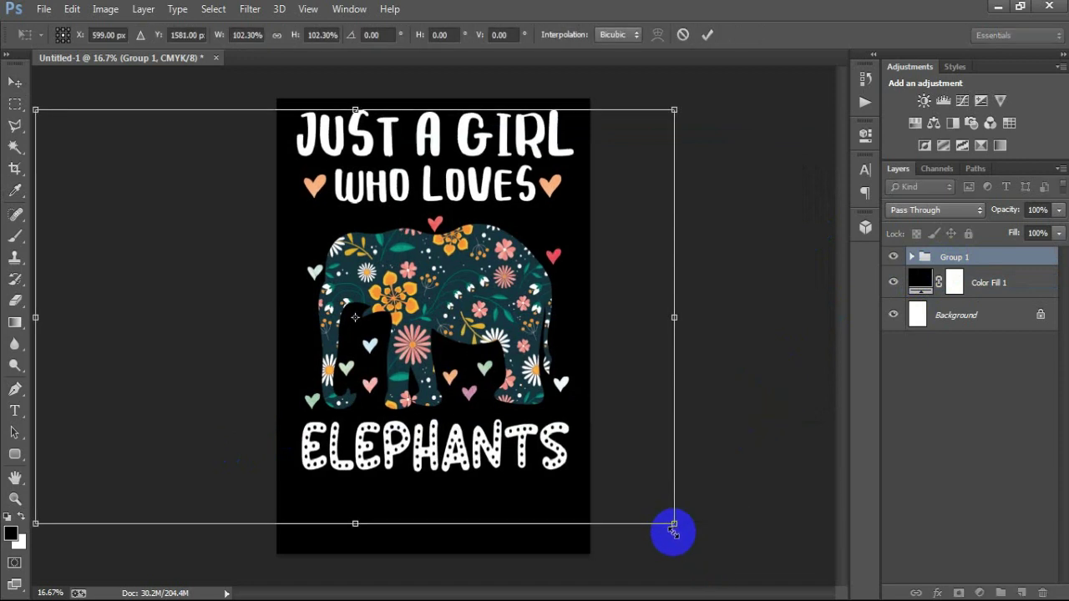
{"action": "left_click", "coordinate": [707, 36]}
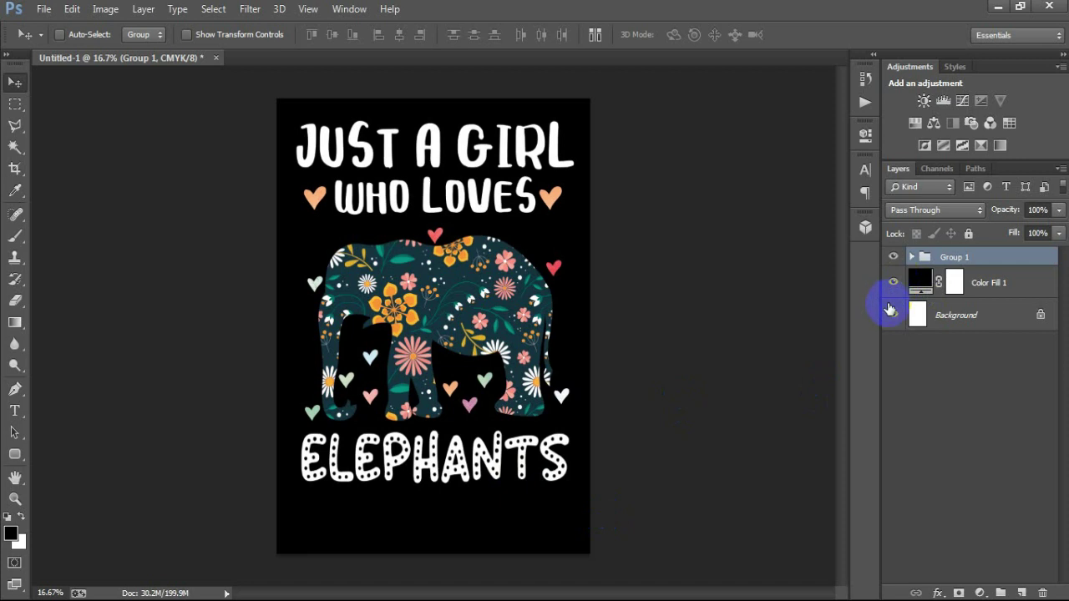
Hide the black fill and choose PNG-24 with transparency in Save for Web
{"action": "left_click", "coordinate": [893, 283]}
{"action": "key", "text": "ctrl+shift+alt+s"}
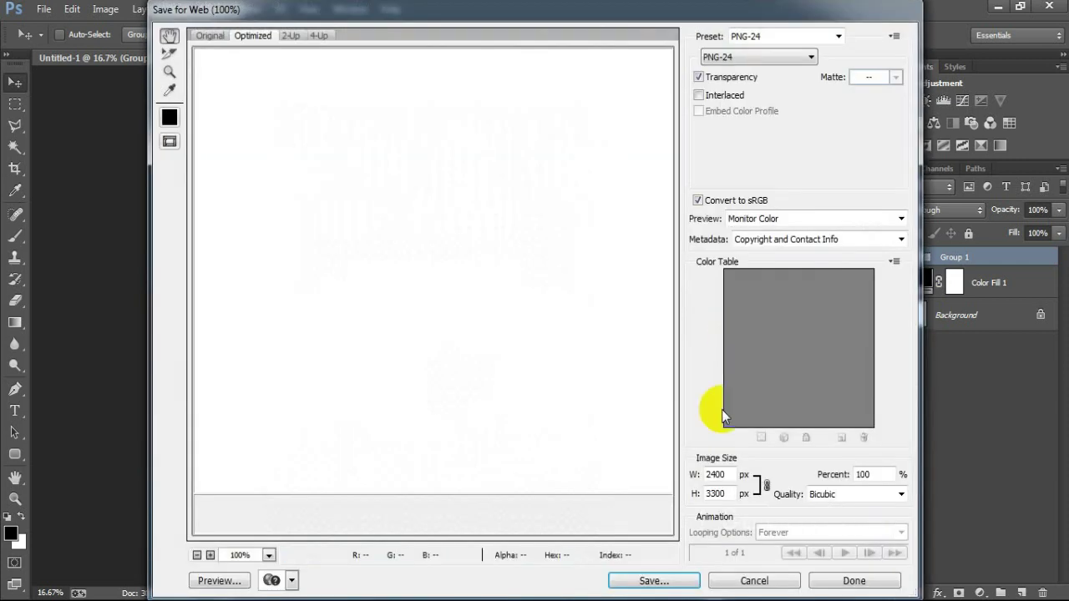
{"action": "scroll", "coordinate": [561, 410], "scroll_direction": "down", "scroll_amount": 5}
{"action": "scroll", "coordinate": [418, 375], "scroll_direction": "down", "scroll_amount": 3}
{"action": "scroll", "coordinate": [370, 466], "scroll_direction": "down", "scroll_amount": 5}
{"action": "scroll", "coordinate": [435, 367], "scroll_direction": "down", "scroll_amount": 5}
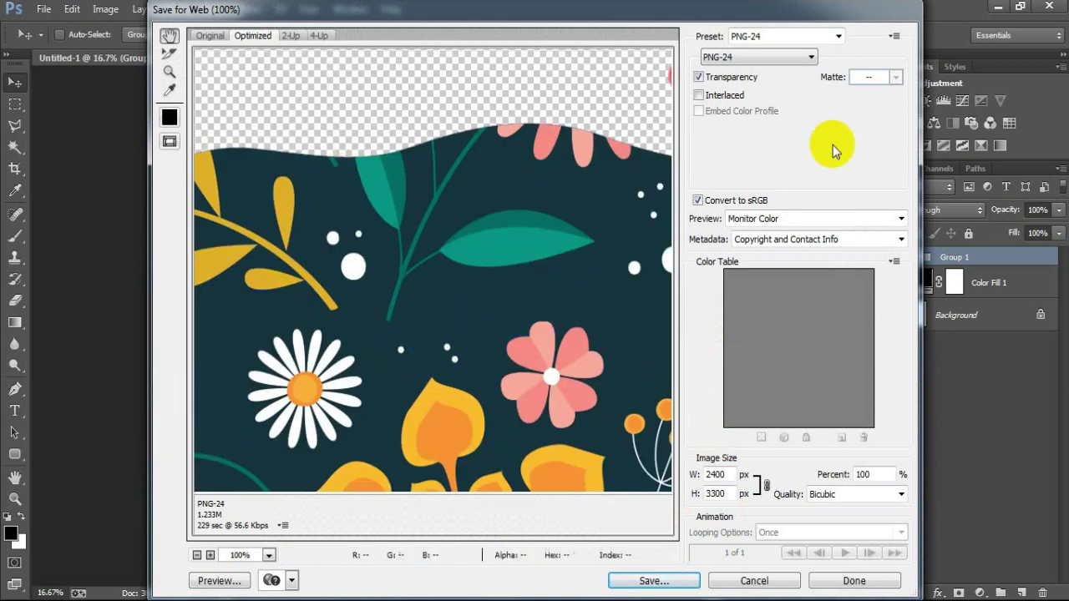
{"action": "left_click", "coordinate": [770, 58]}
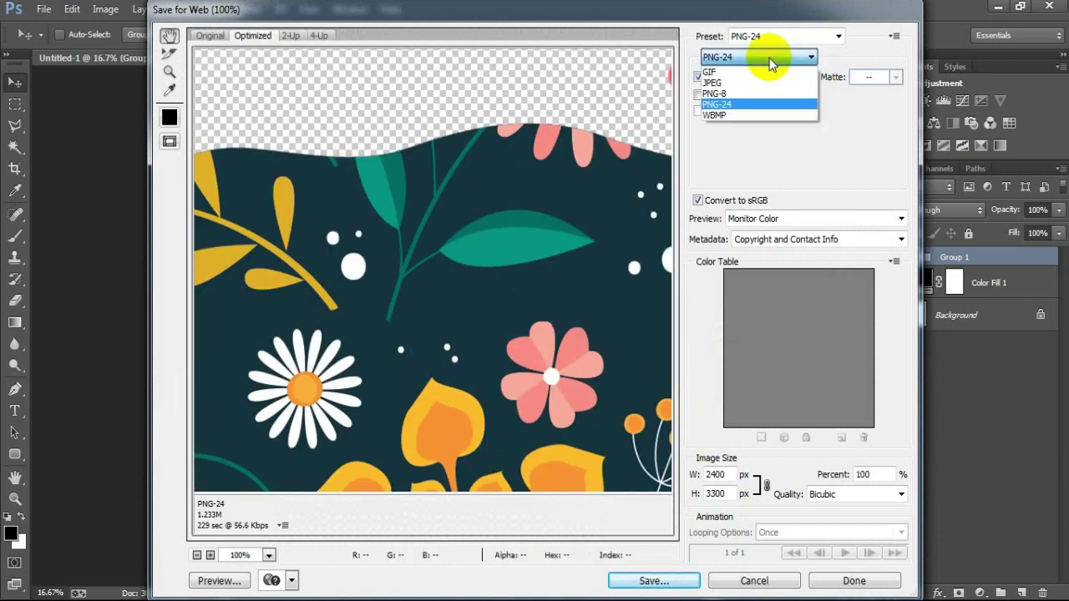
{"action": "left_click", "coordinate": [732, 105]}
Save the transparent PNG export under the name '1'
{"action": "left_click", "coordinate": [651, 578]}
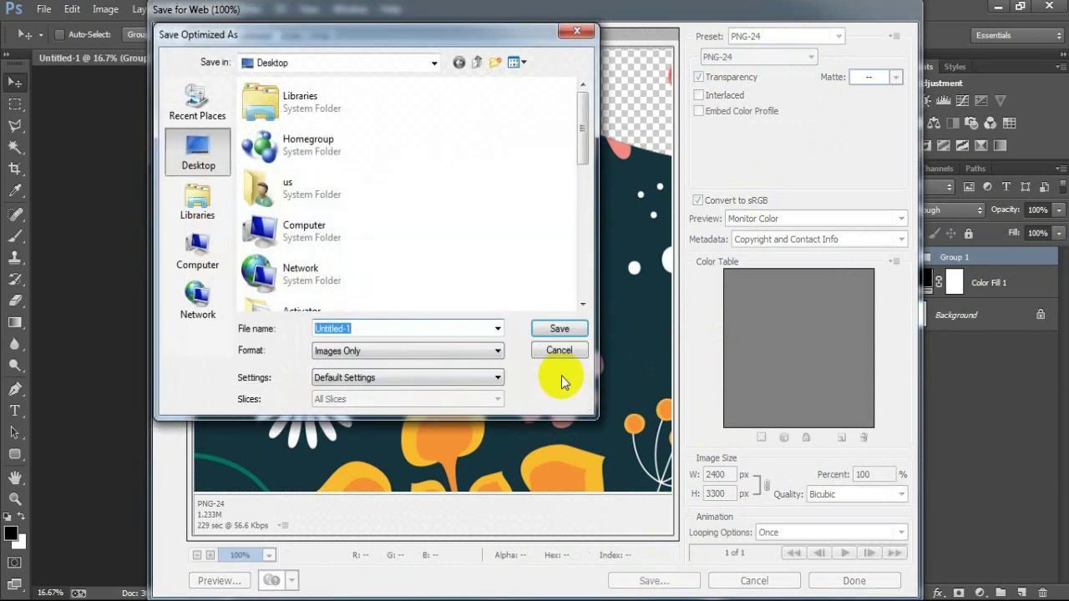
{"action": "type", "text": "1"}
{"action": "left_click", "coordinate": [560, 328]}
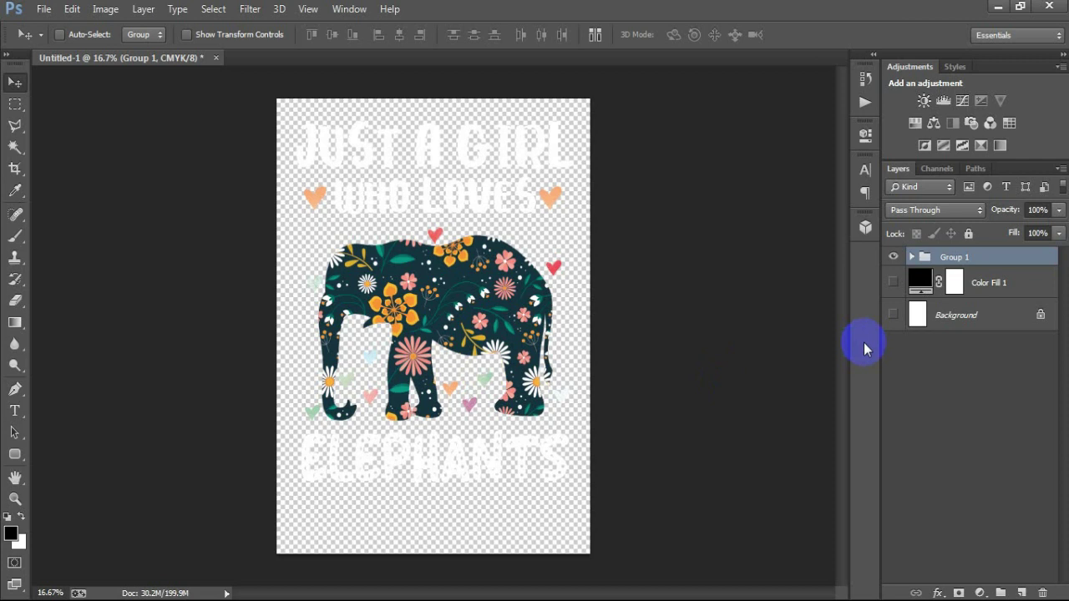
Unhide Background and Color Fill 1, trying near-white before setting the fill back to black
{"action": "left_click", "coordinate": [893, 315]}
{"action": "left_click", "coordinate": [893, 282]}
{"action": "double_click", "coordinate": [920, 282]}
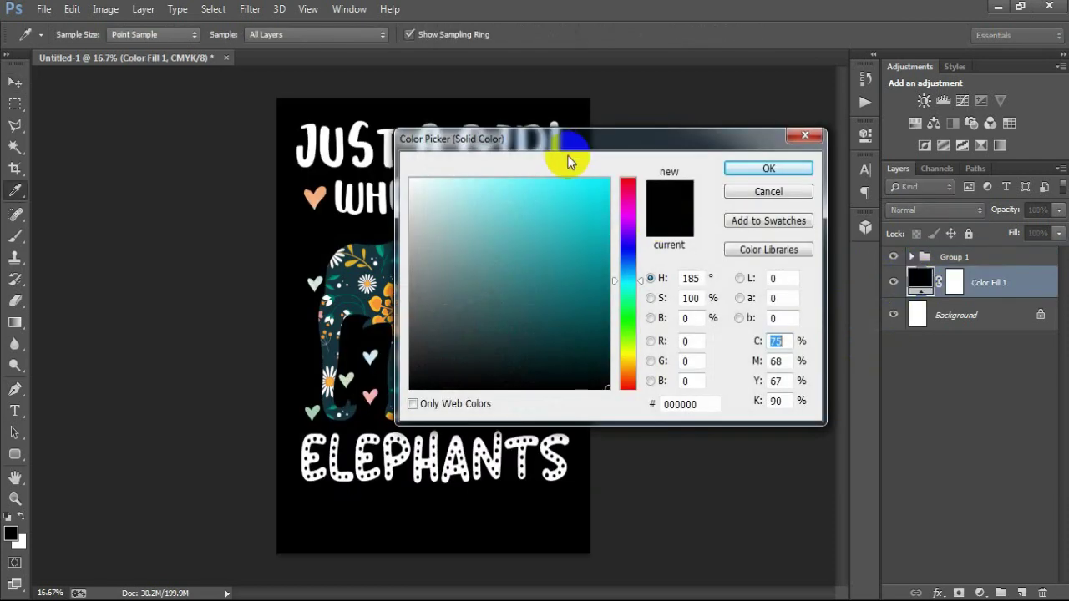
{"action": "left_click_drag", "start_coordinate": [690, 154], "coordinate": [706, 154]}
{"action": "left_click", "coordinate": [559, 184]}
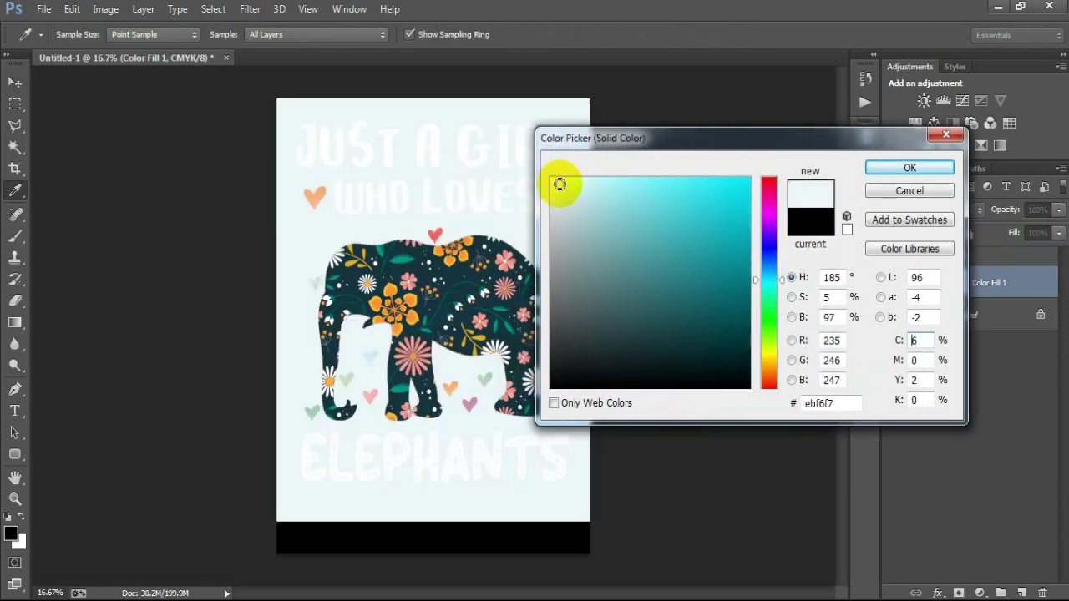
{"action": "mouse_move", "coordinate": [618, 185]}
{"action": "left_mouse_down"}
{"action": "mouse_move", "coordinate": [729, 332]}
{"action": "mouse_move", "coordinate": [552, 388]}
{"action": "left_mouse_up"}
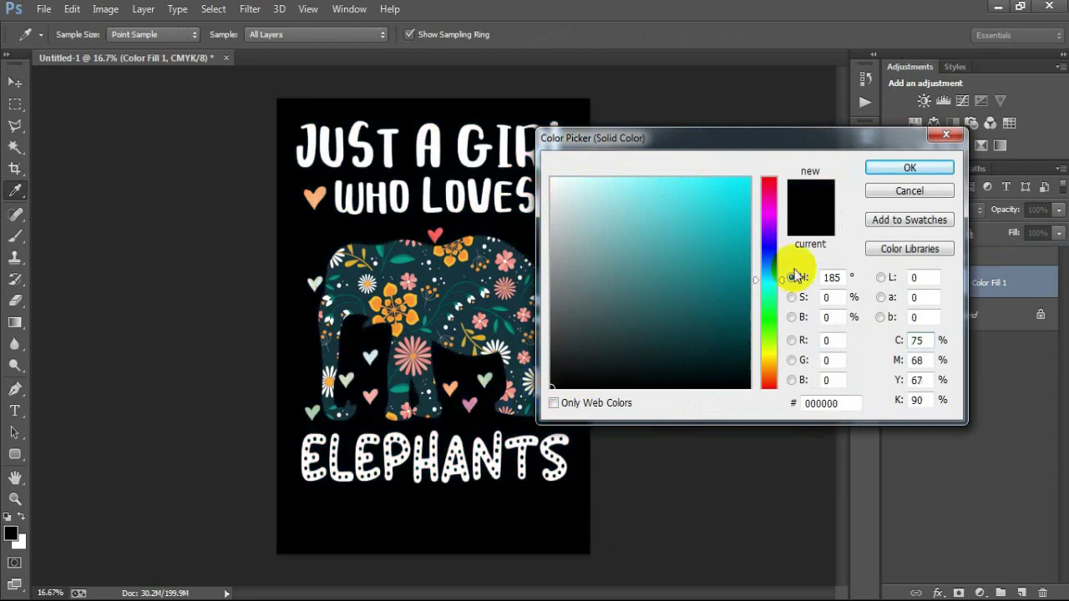
{"action": "left_click", "coordinate": [909, 168]}
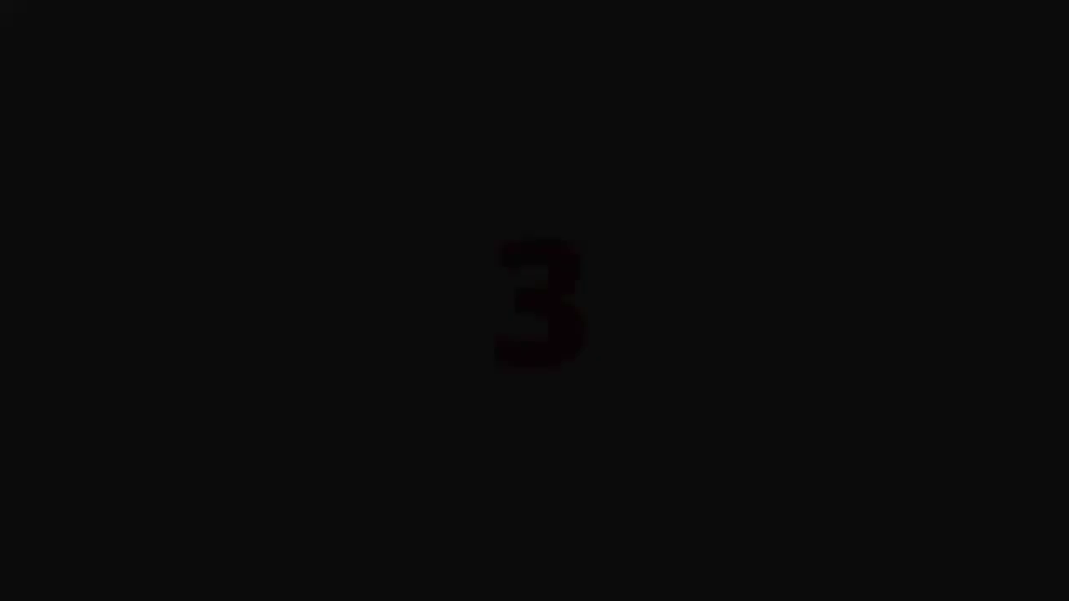